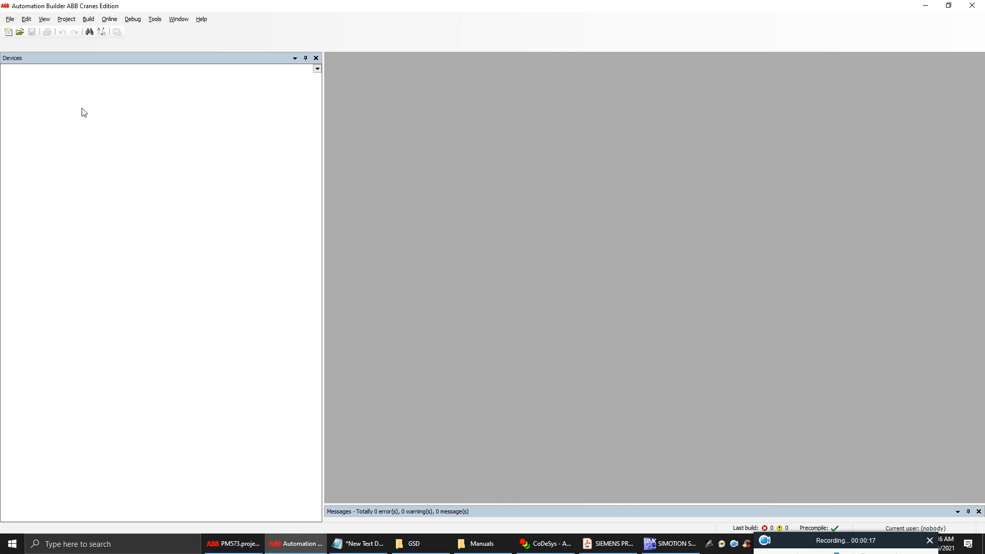
Switch to SIMOTION SCOUT and examine the G120 control unit's hardware configuration, I/O configuration and commissioning interface settings.
click(669, 543)
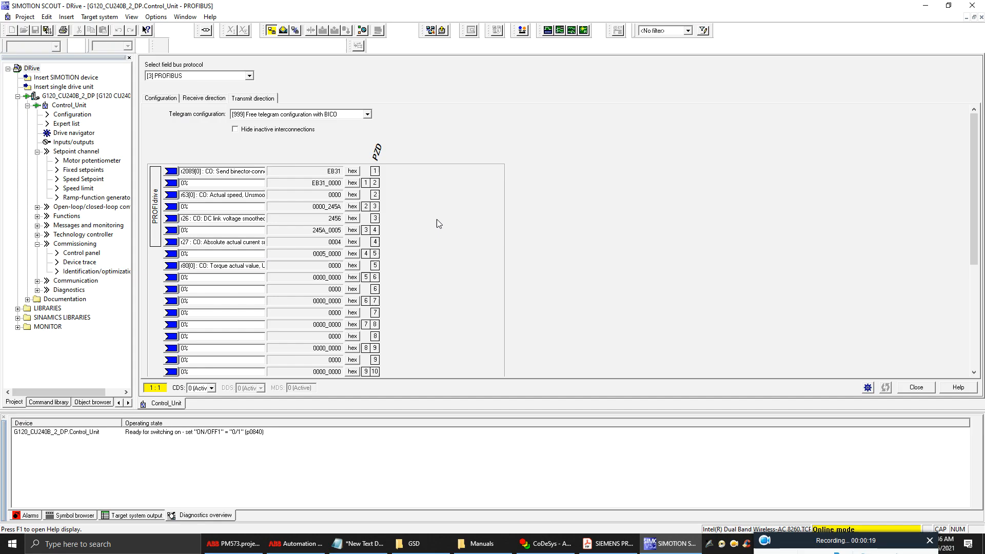
click(62, 104)
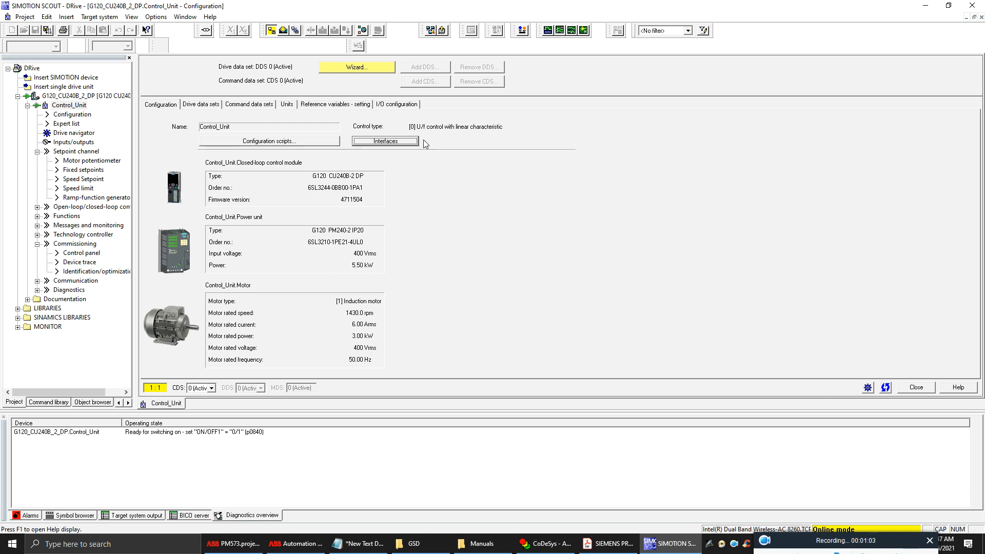
click(394, 105)
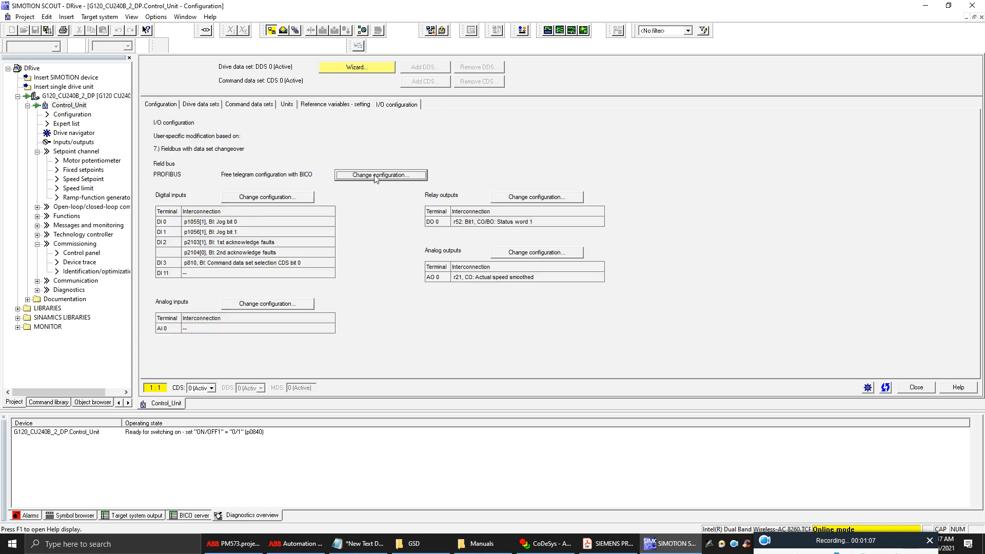
click(163, 108)
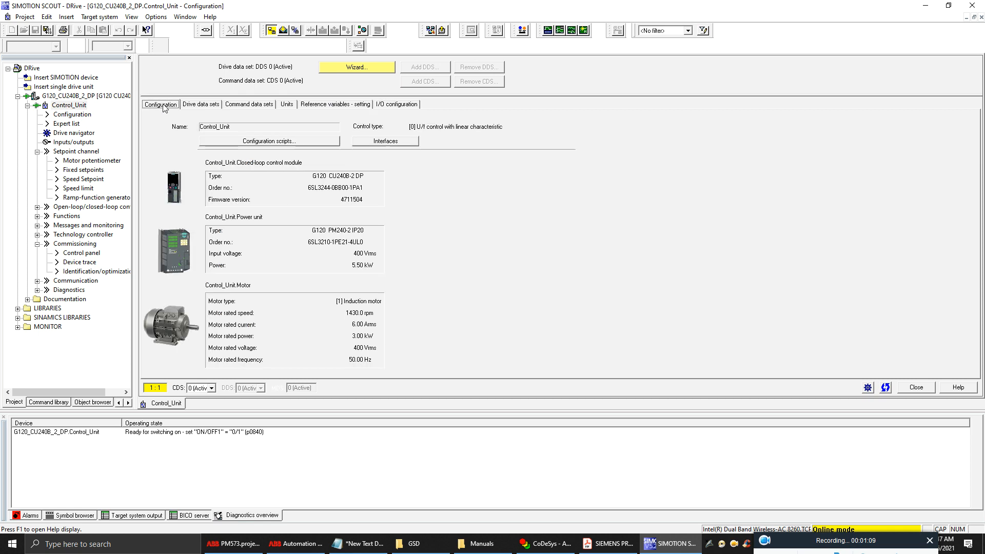
click(382, 142)
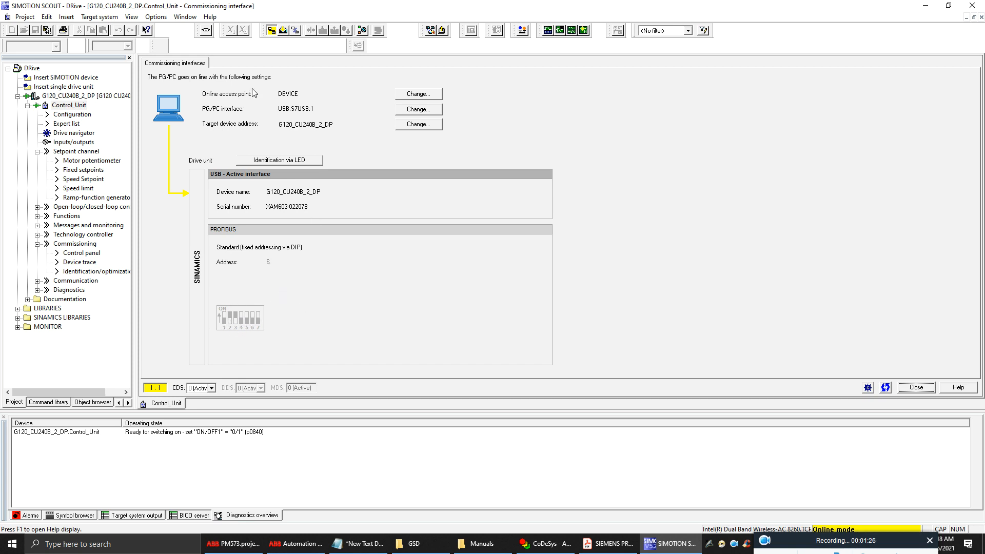
click(80, 104)
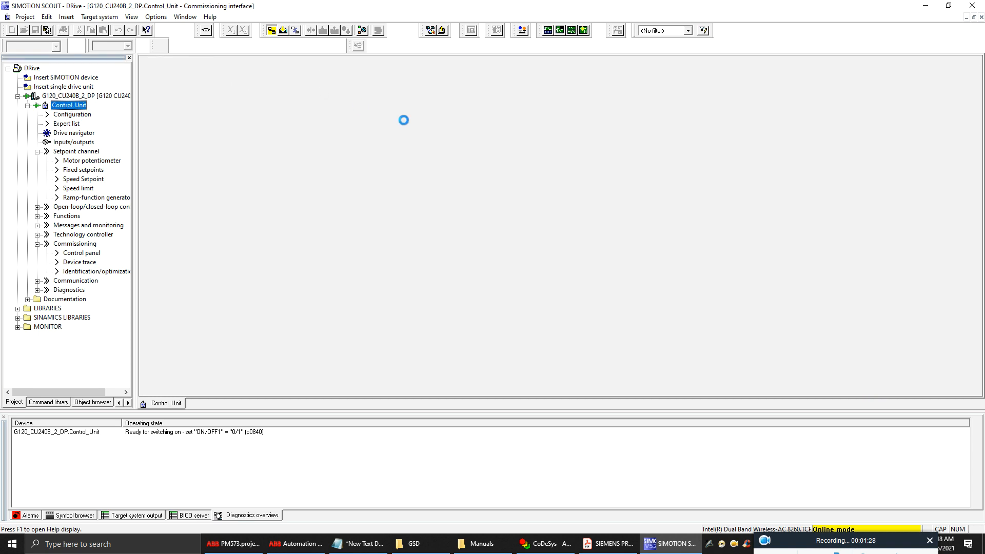
click(403, 105)
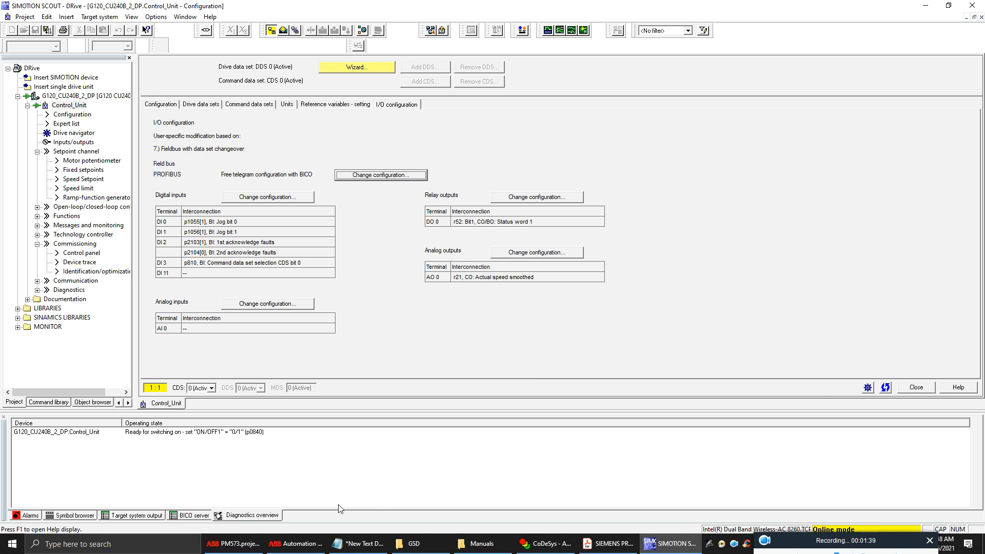
Switch to Automation Builder and create an AC500 project containing an AC500 PM573-ETH PLC.
click(289, 543)
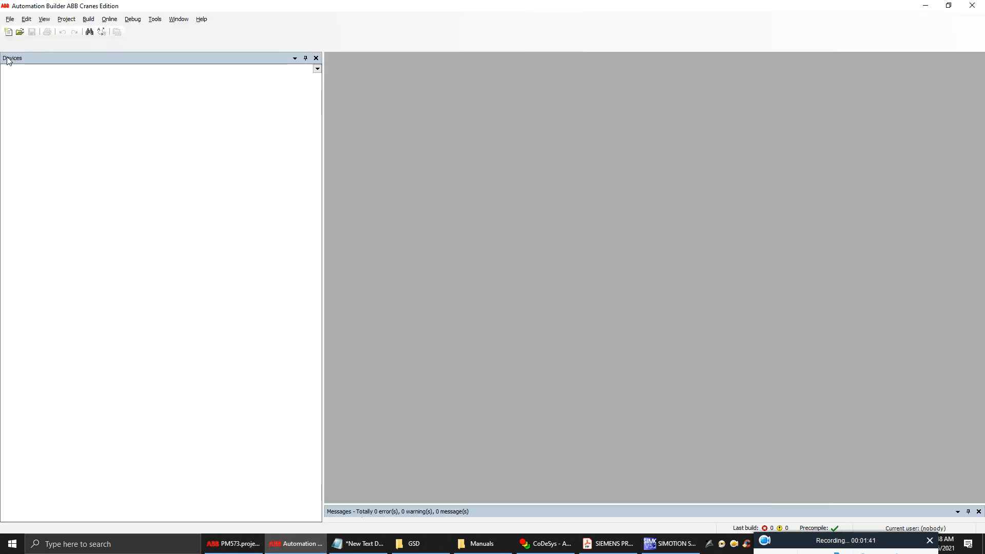
click(8, 32)
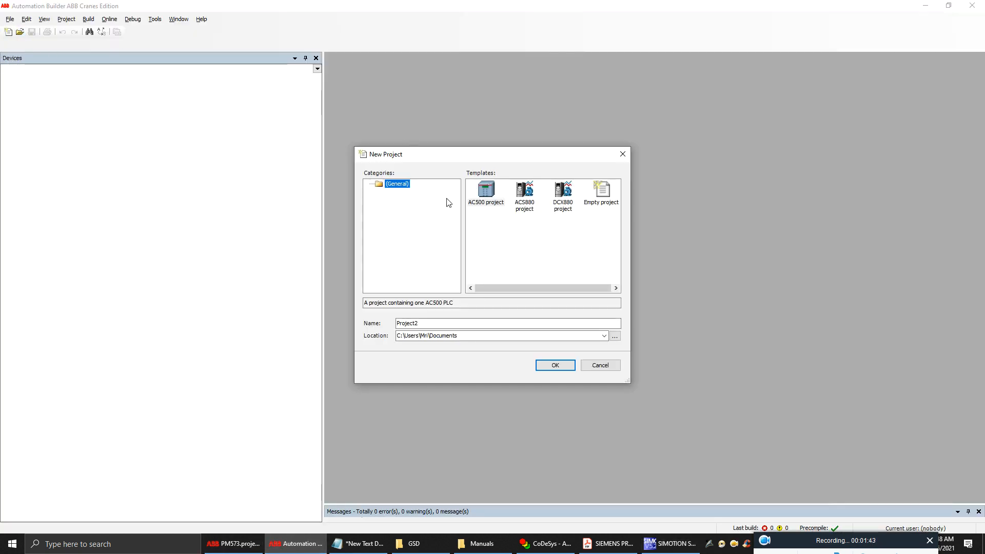
double_click(488, 190)
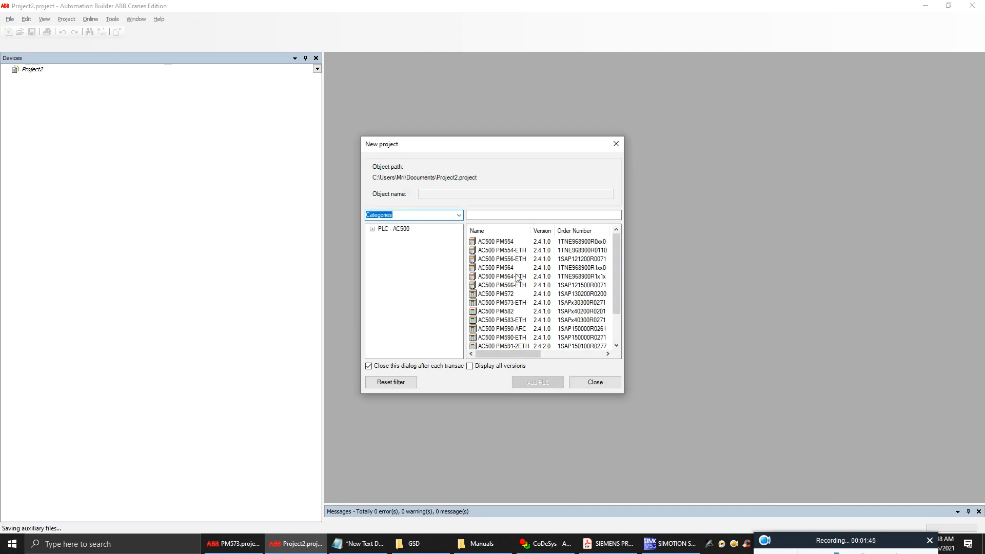
drag(614, 278, 615, 304)
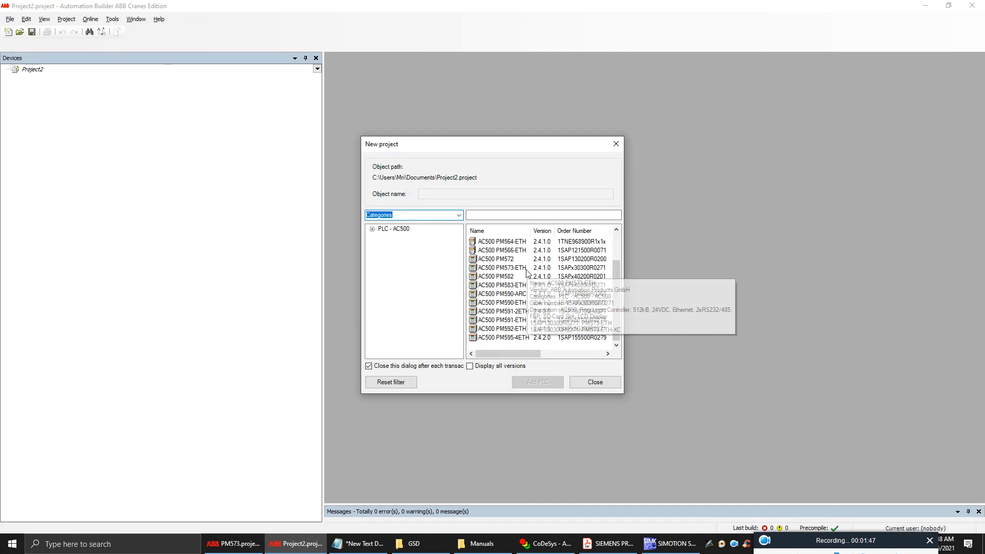
click(509, 269)
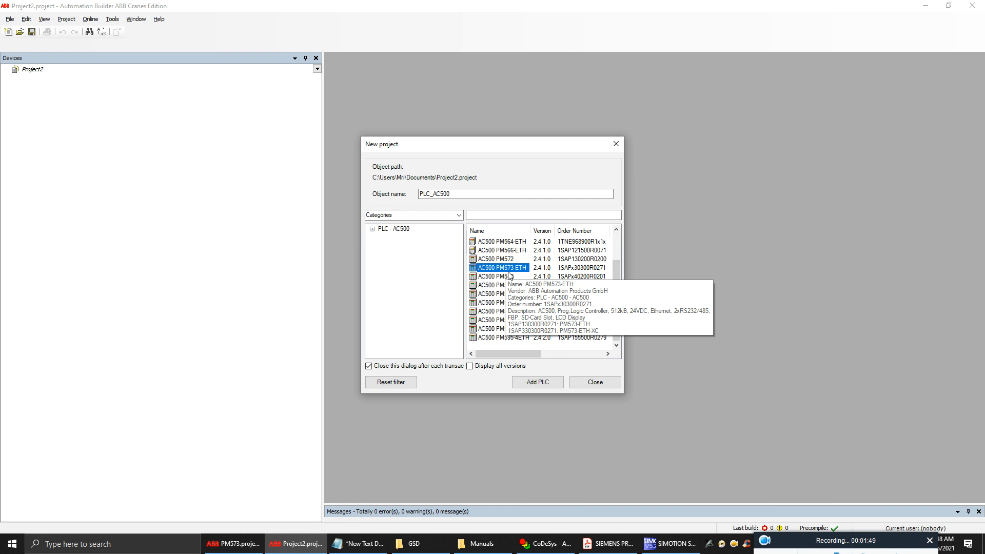
click(538, 381)
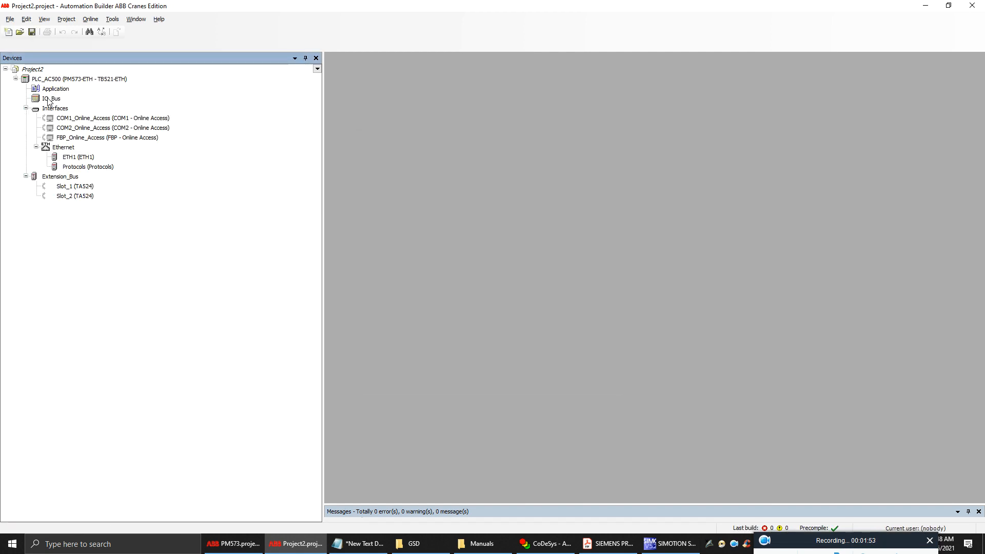
Add a DC532 input/output module below the PLC's IO_Bus.
right_click(50, 100)
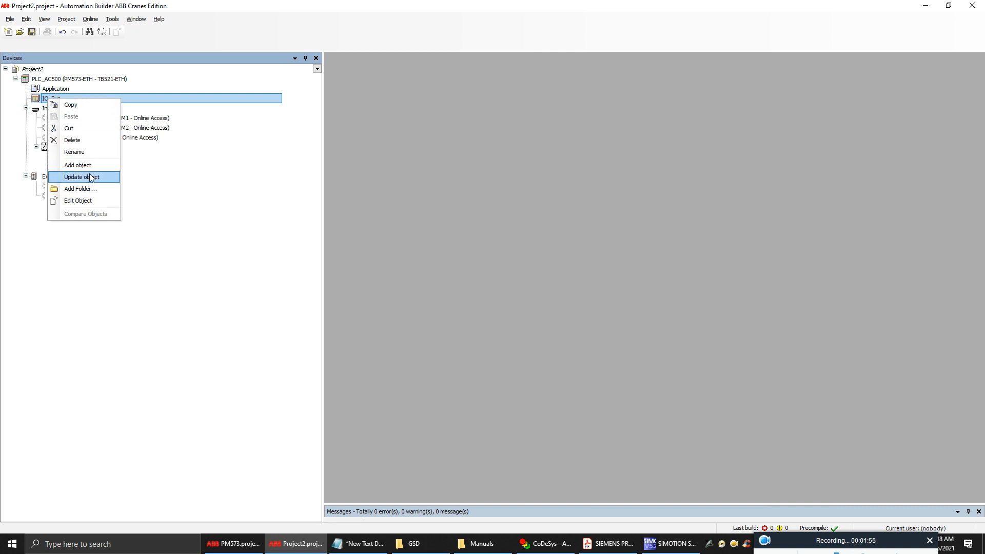
click(77, 166)
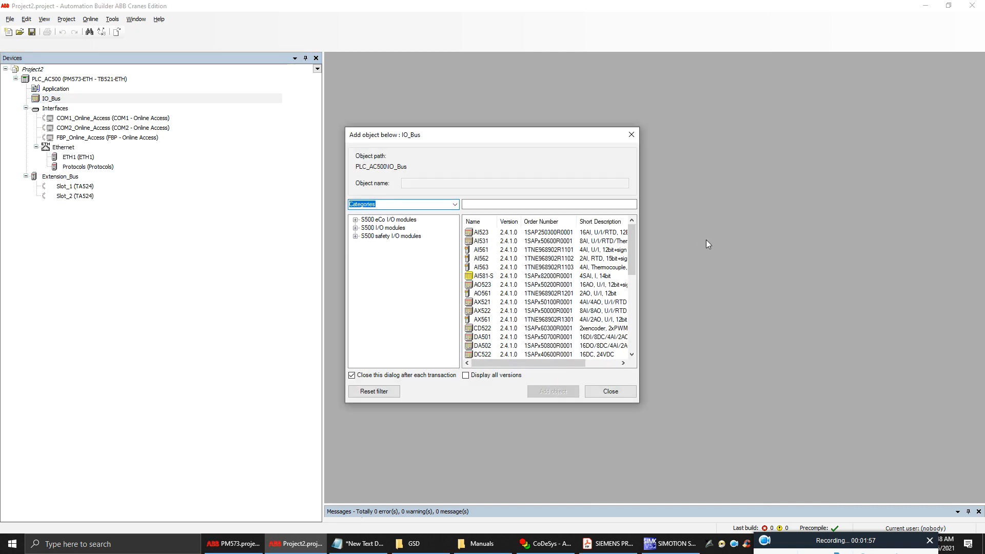
scroll(635, 266, down, 2)
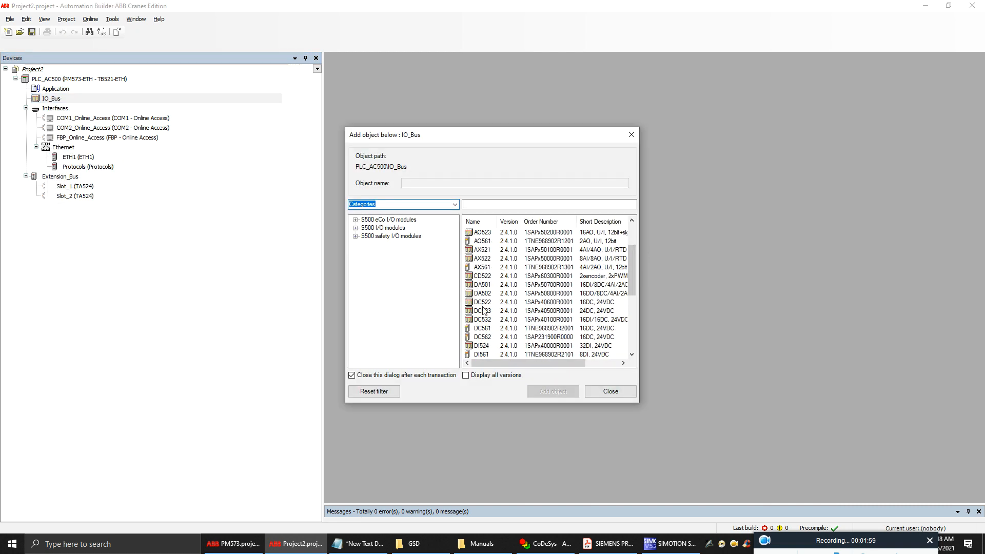
click(491, 323)
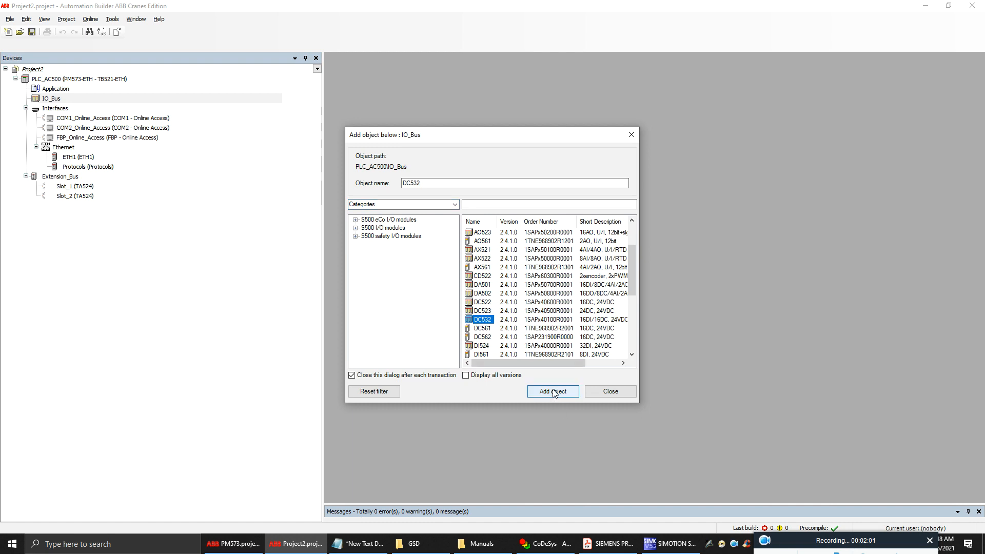
key(Return)
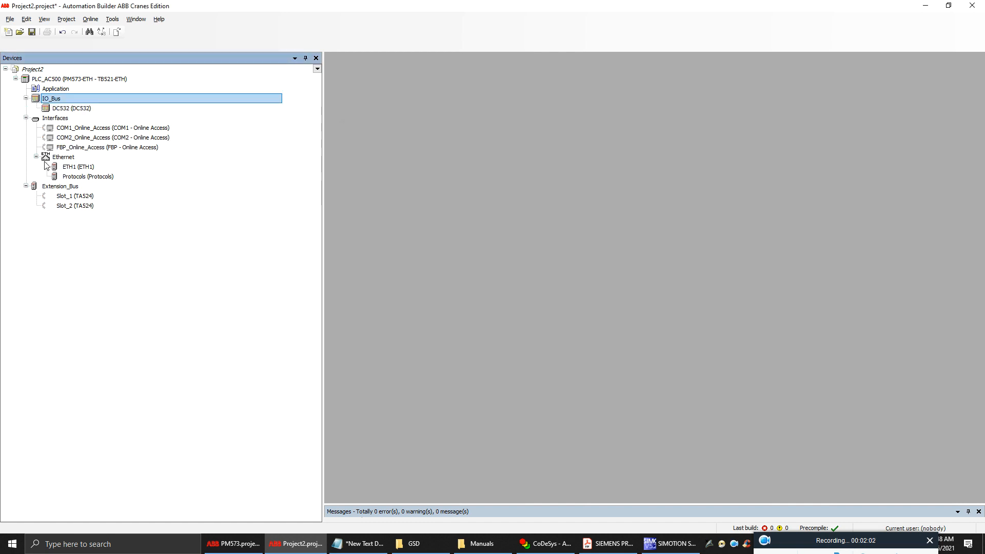
Replace Slot_1 of the extension bus with a CM572-DP communication module and open its Profibus_Master settings.
click(73, 197)
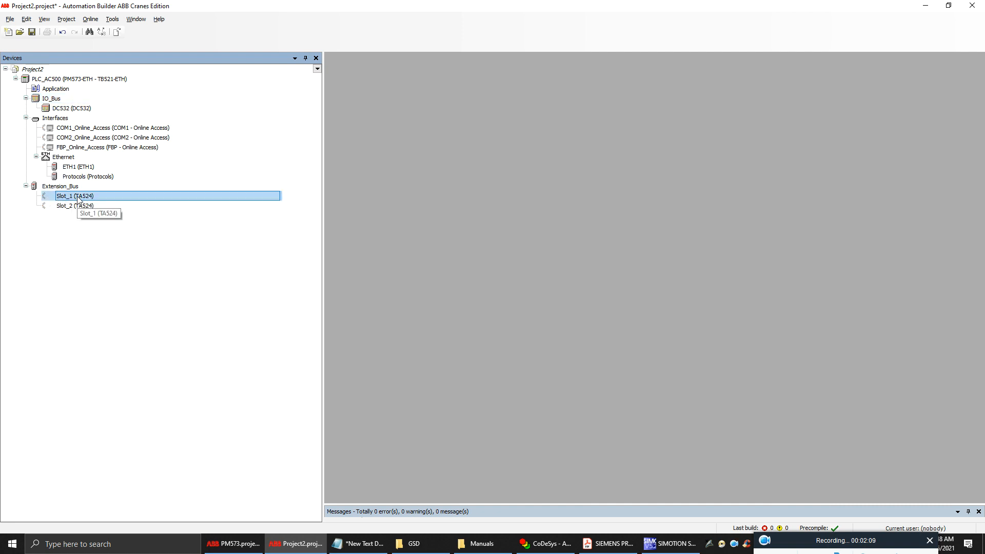
right_click(78, 197)
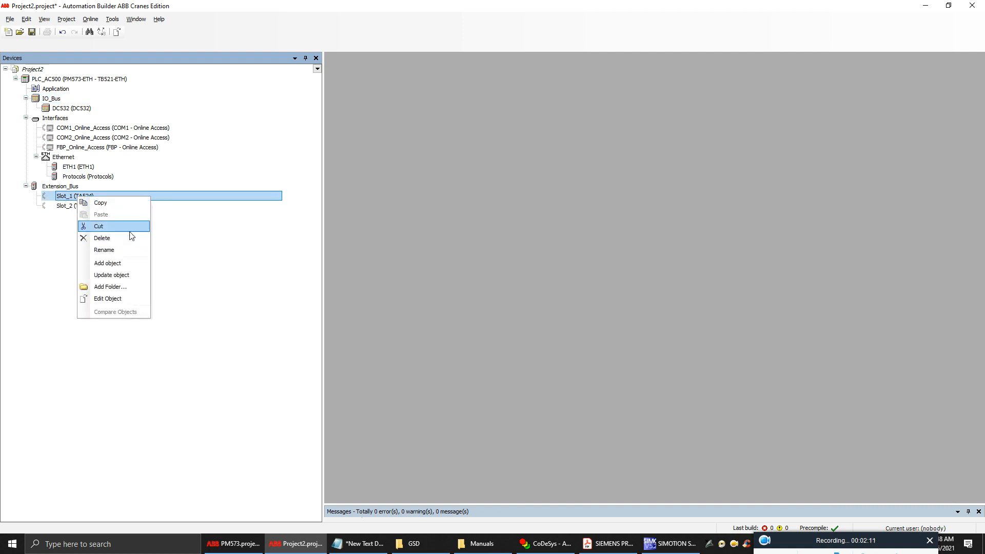
click(125, 266)
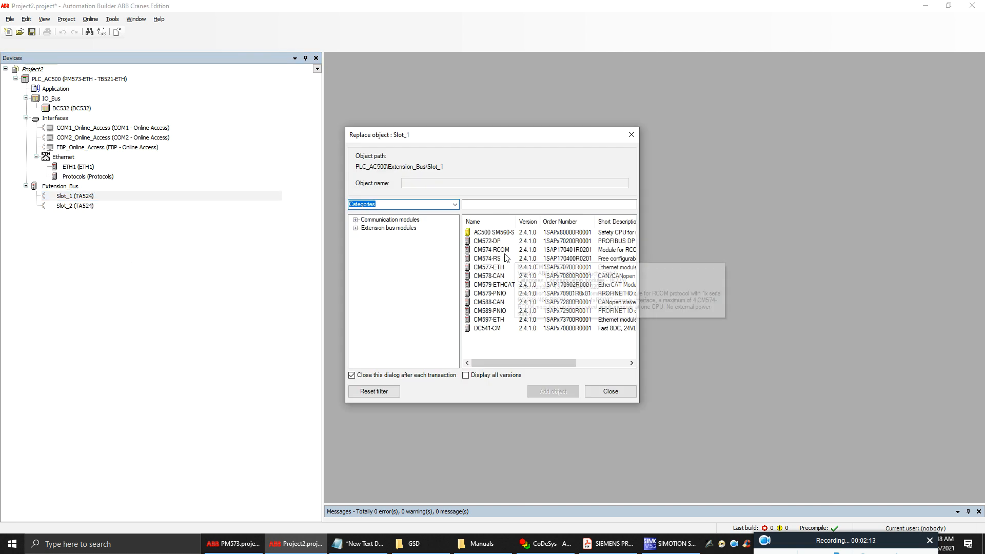
click(475, 243)
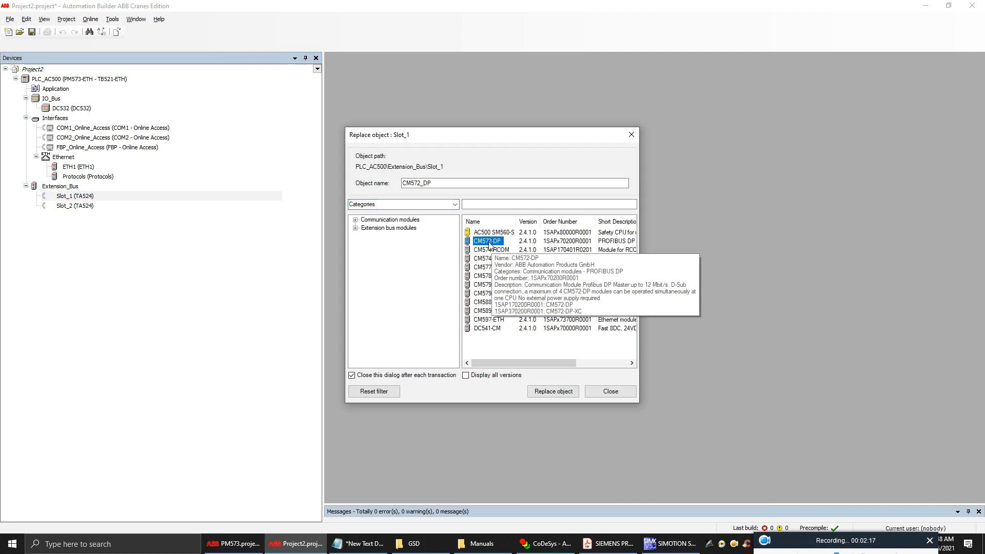
double_click(489, 243)
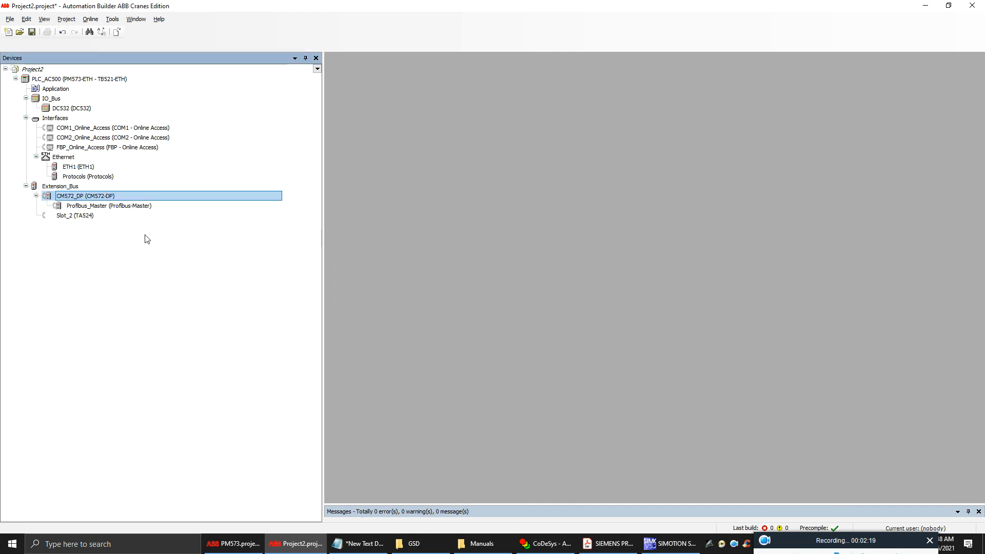
click(128, 206)
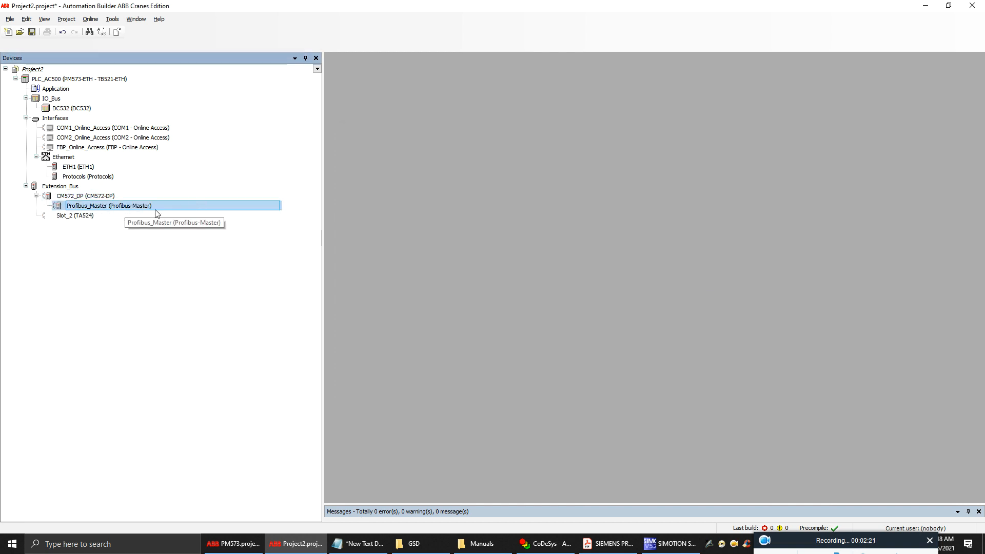
right_click(109, 205)
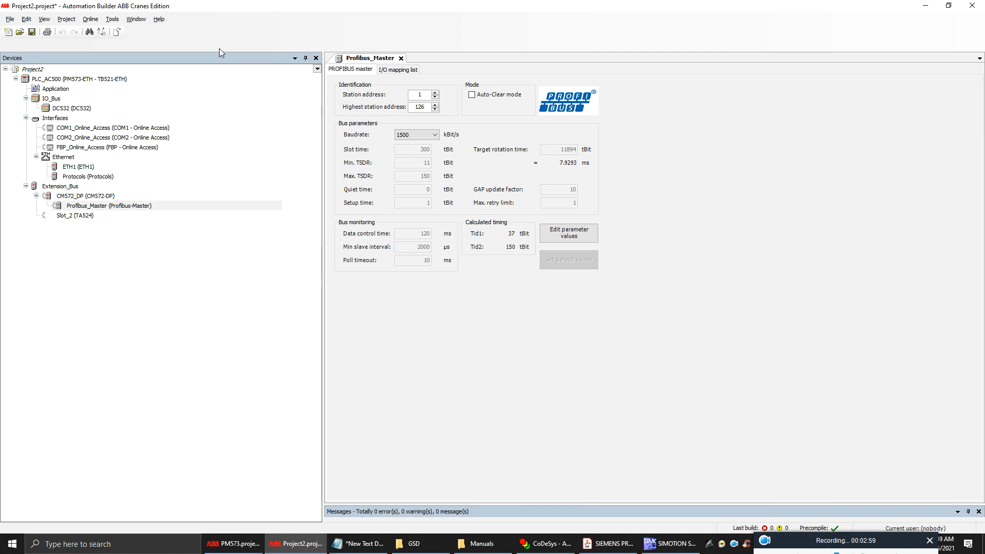
Check the control unit's type in SIMOTION SCOUT, and look through the matching DPGSD_G120_CU240BE-2 folder in File Explorer.
click(669, 543)
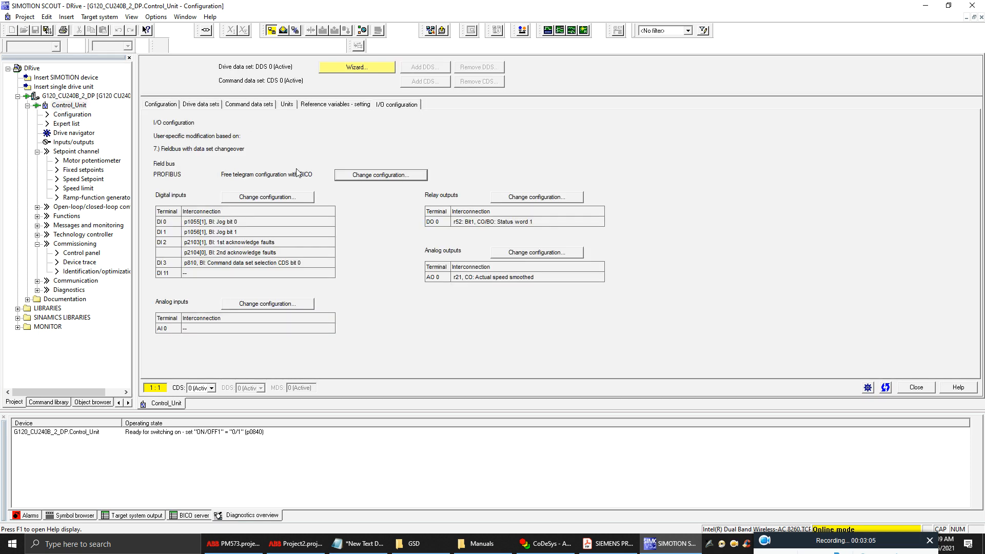
click(172, 104)
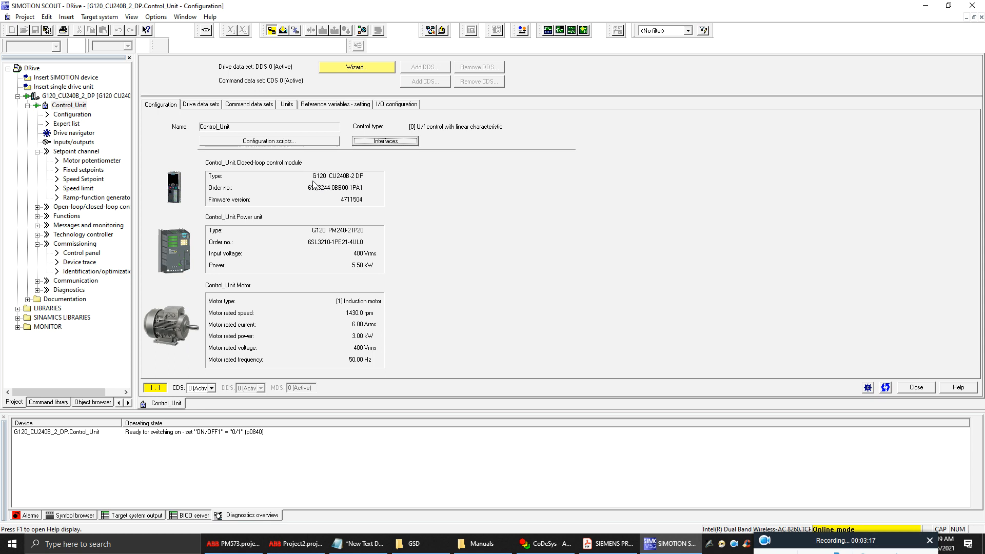
key(Tab)
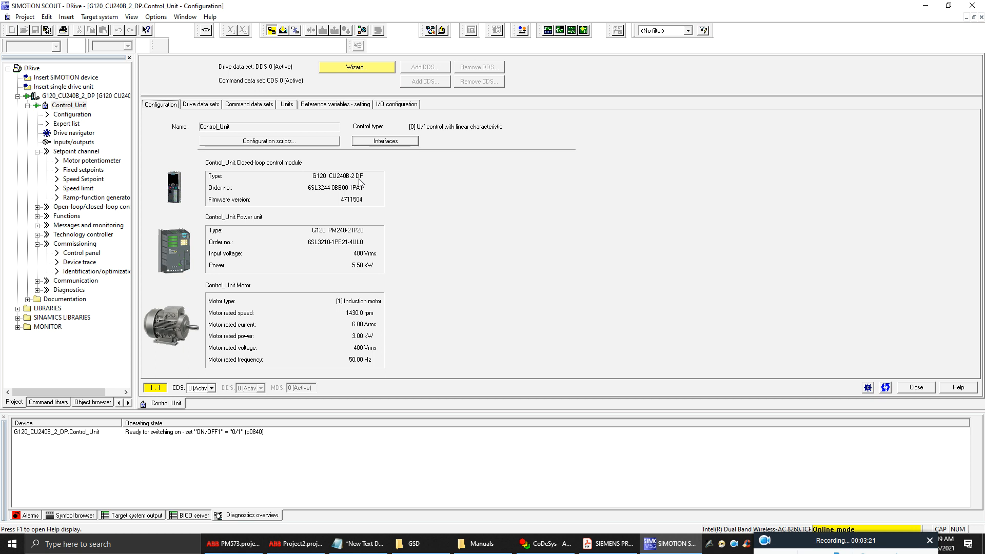
click(414, 543)
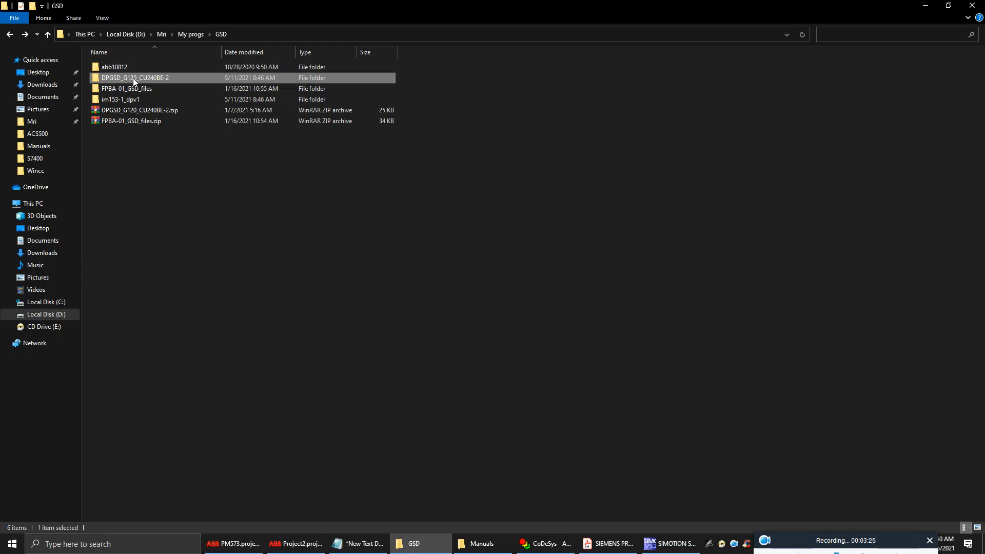
double_click(119, 77)
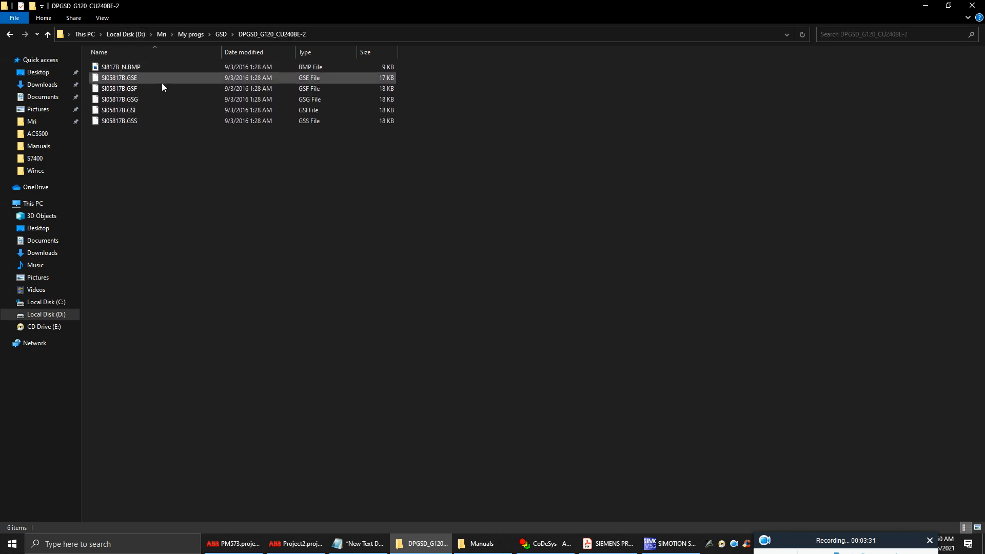
Switch to Automation Builder and open the Device Repository.
click(290, 545)
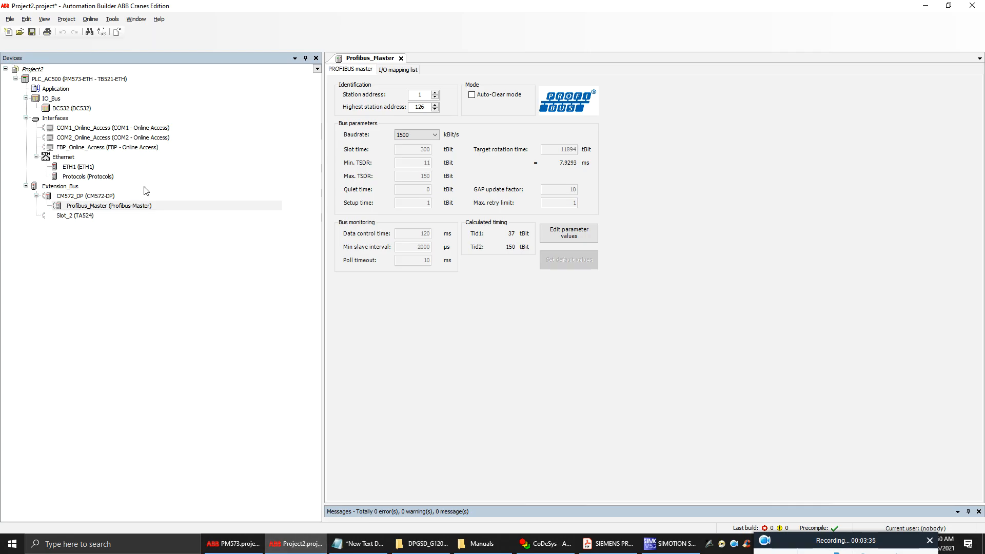
click(112, 19)
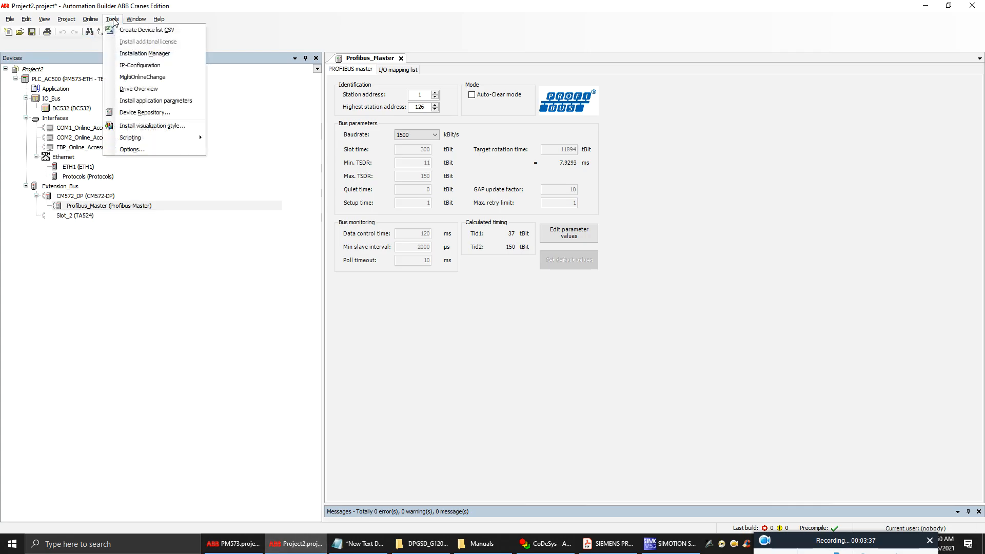
click(155, 115)
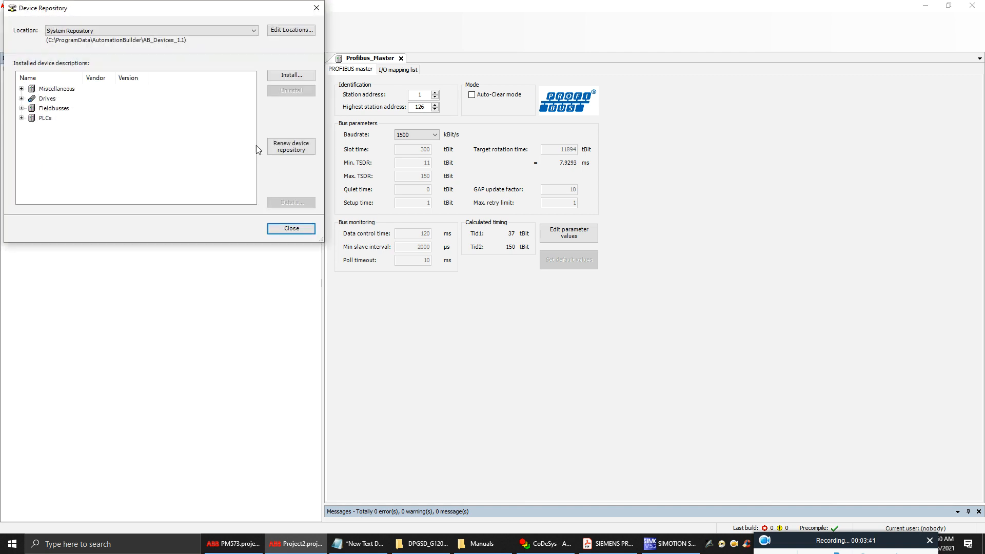
click(294, 77)
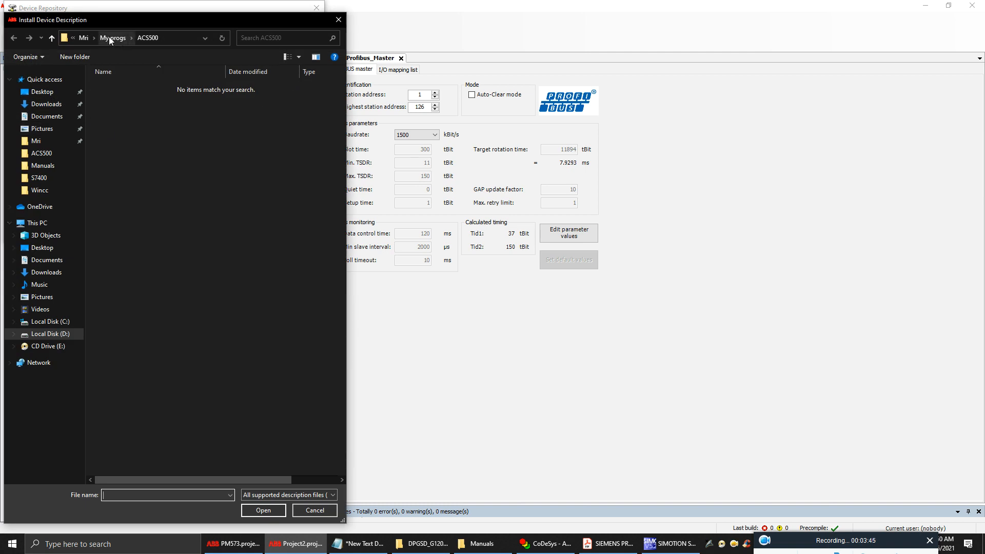
click(84, 37)
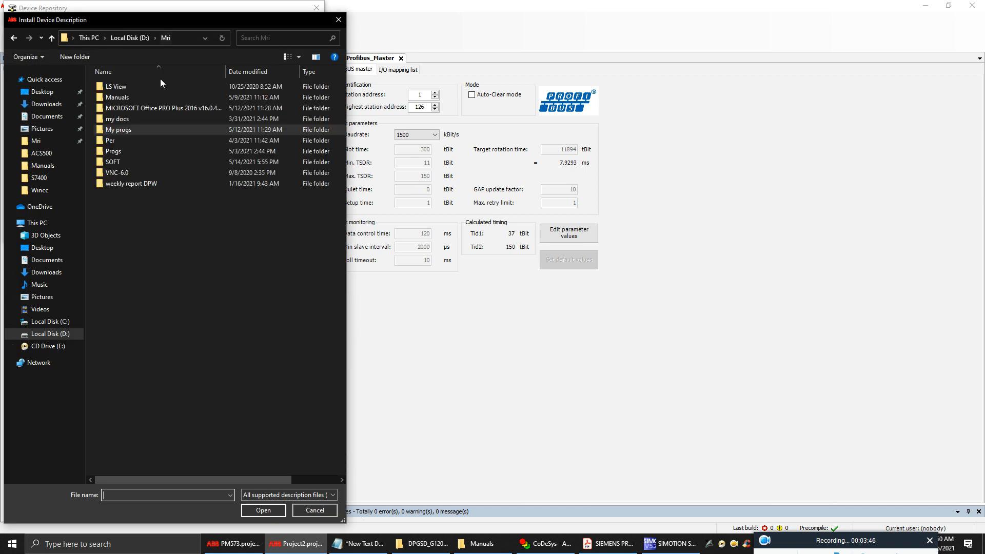
click(119, 131)
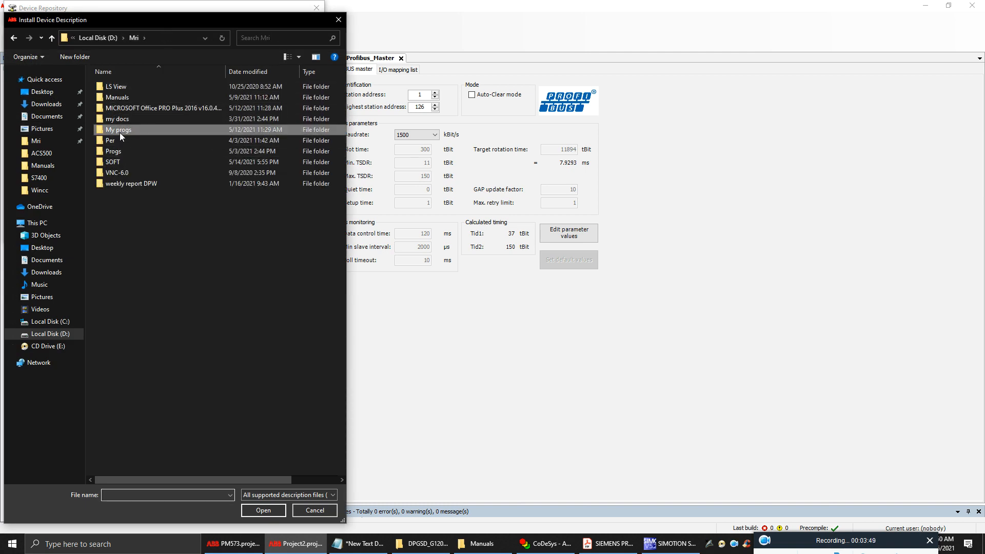
double_click(119, 131)
double_click(115, 109)
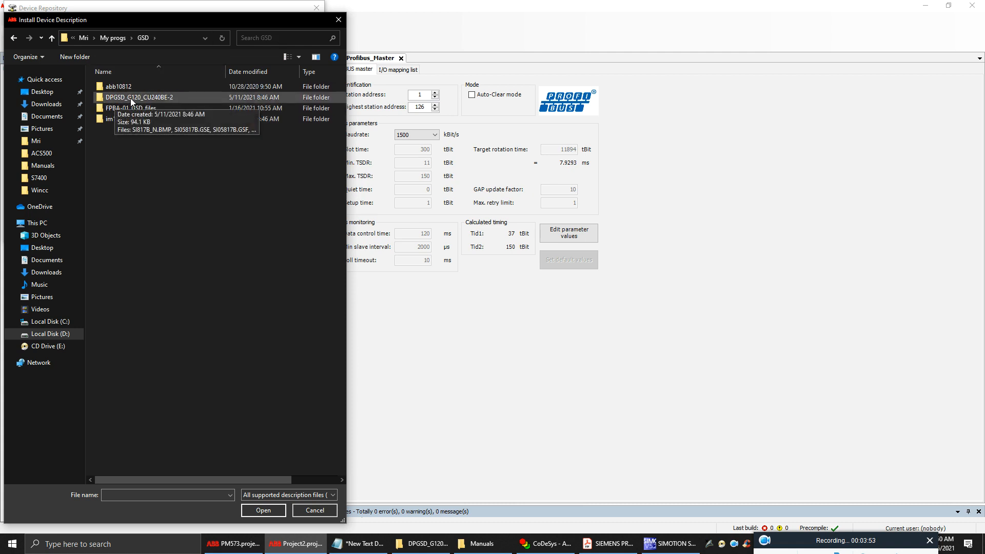
double_click(131, 98)
click(121, 99)
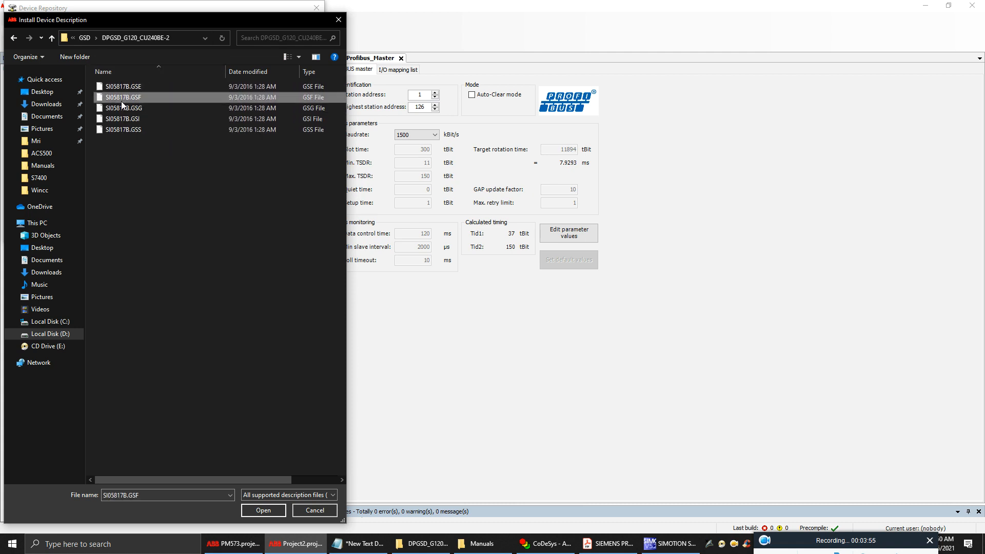
click(338, 19)
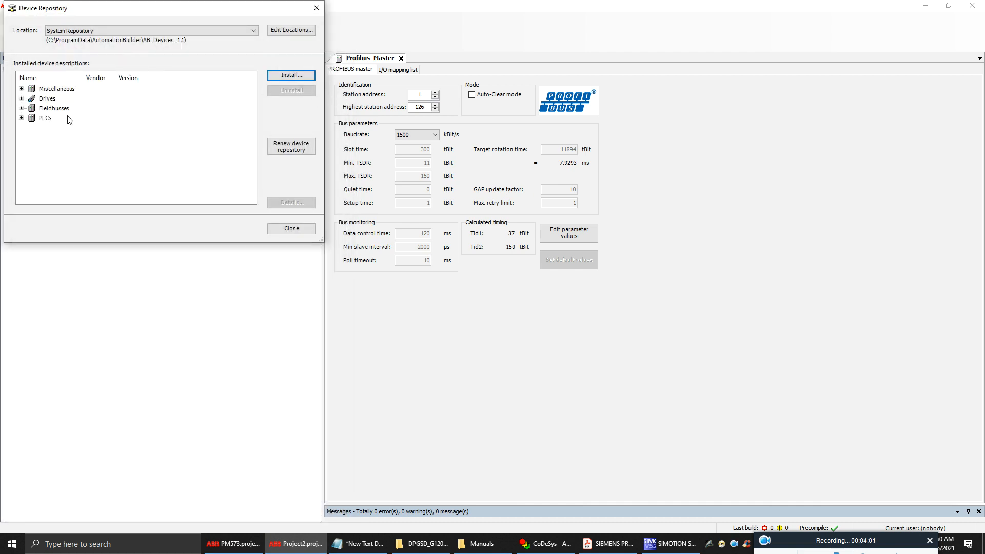
Look for the SINAMICS G120 CU240x-2DP(F) V4.7 among the installed Profibus DP slaves, and close the Device Repository.
click(21, 108)
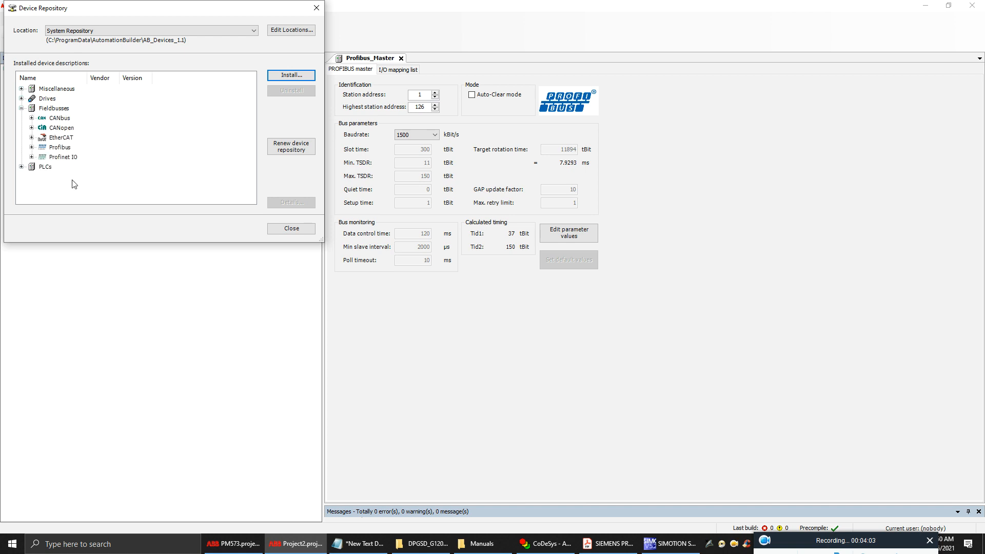
click(31, 147)
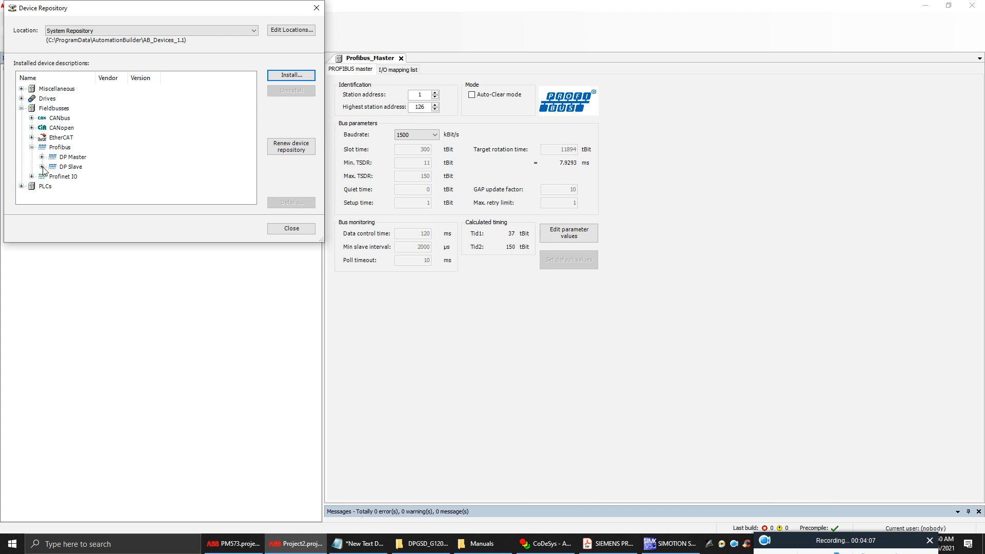
click(42, 166)
scroll(100, 167, down, 4)
scroll(103, 164, down, 4)
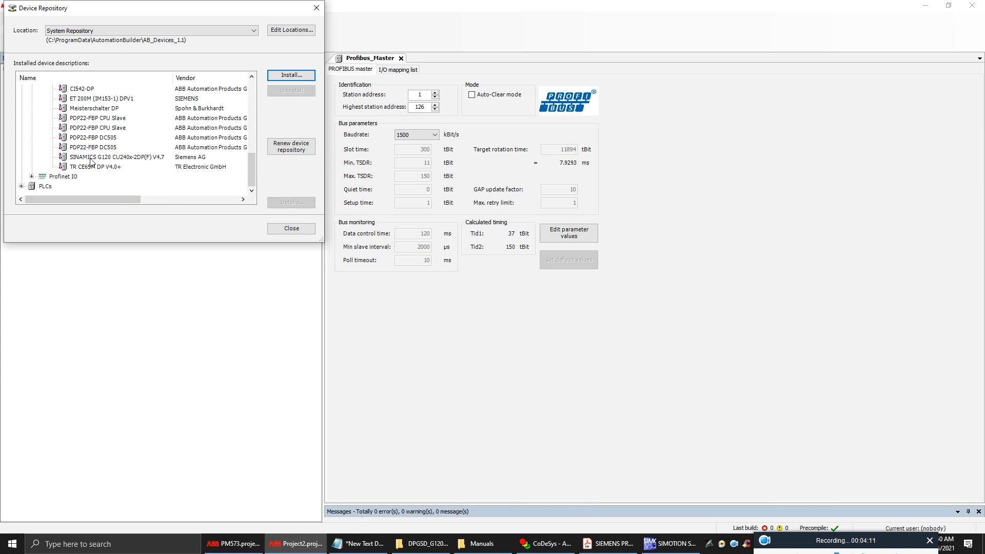
click(93, 158)
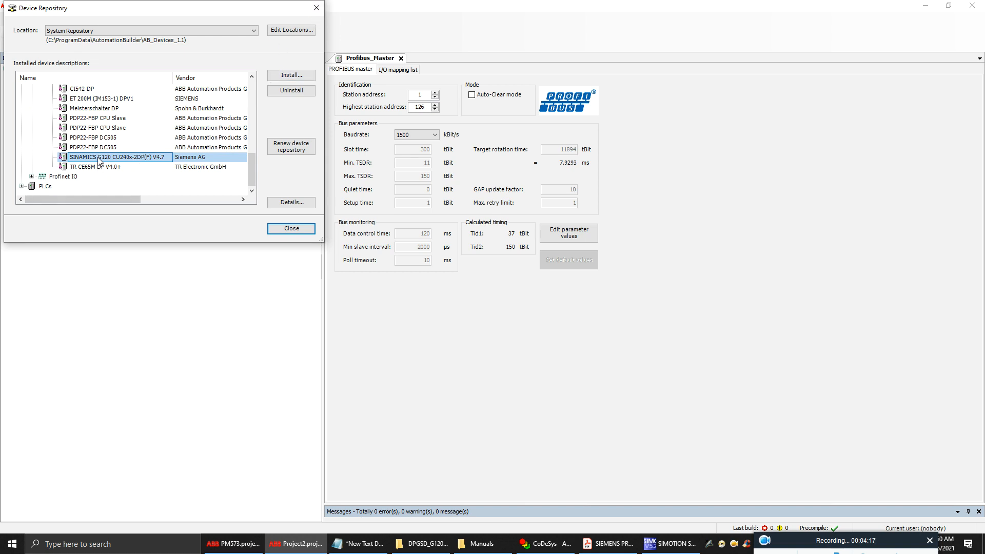
click(316, 9)
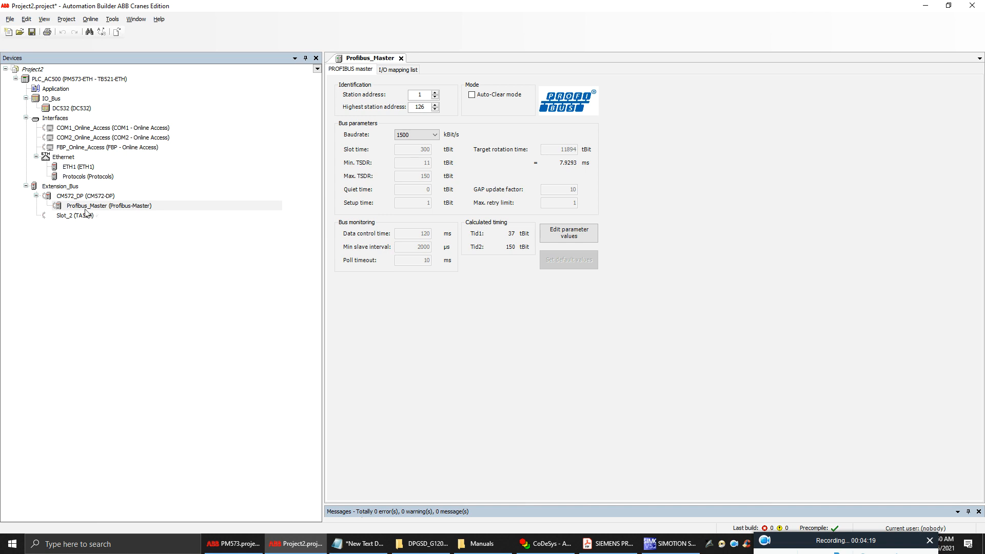
Add a SINAMICS G120 CU240x-2DP(F) V4.7 slave below Profibus_Master.
right_click(107, 207)
click(160, 271)
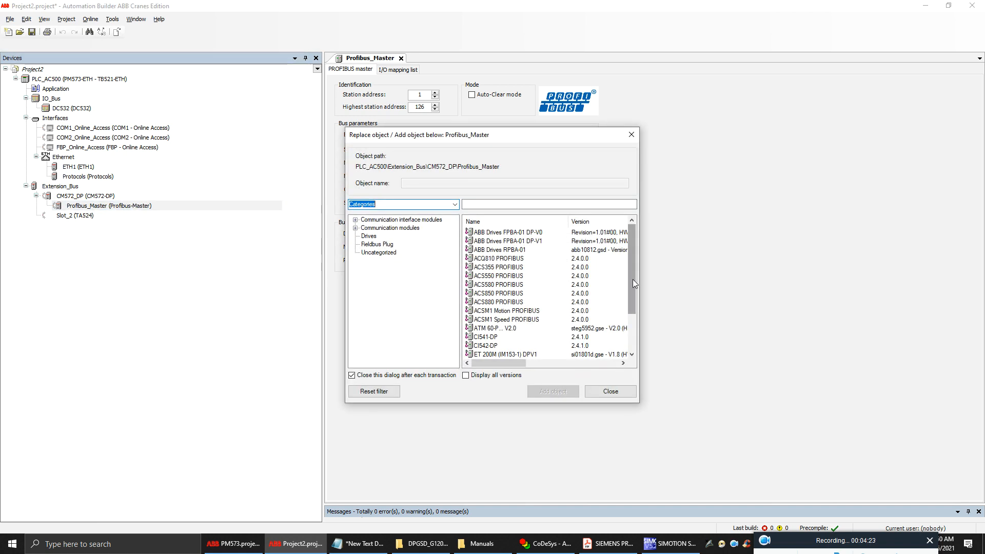
scroll(632, 288, down, 2)
click(502, 346)
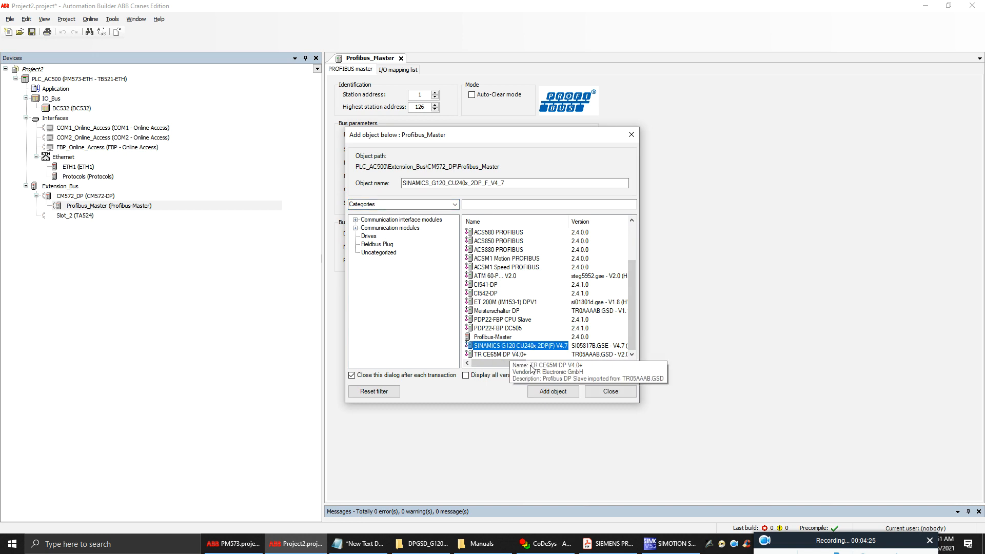
key(Return)
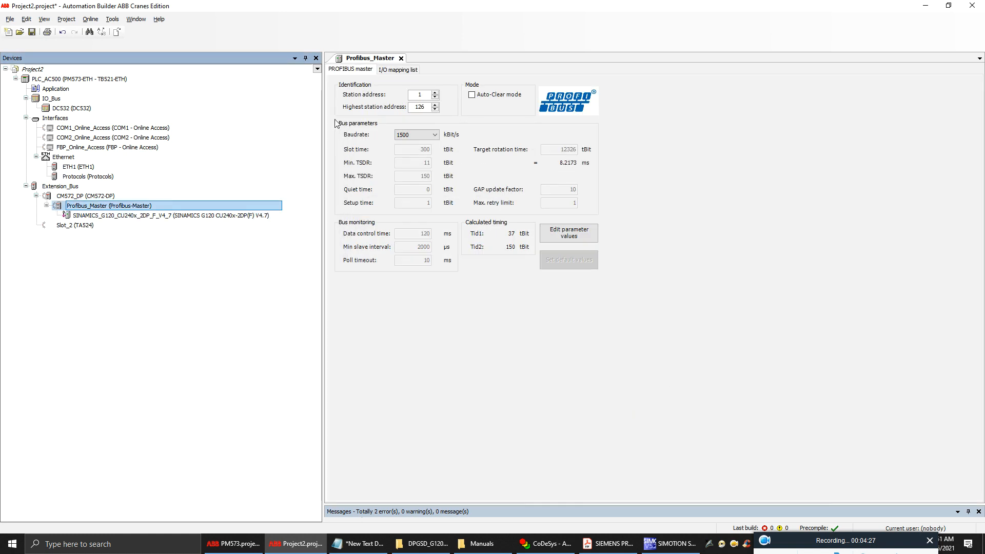
Open the new SINAMICS slave's DP parameters, and check the drive's PROFIBUS address in the control unit's interface settings in SIMOTION SCOUT.
click(129, 219)
double_click(130, 219)
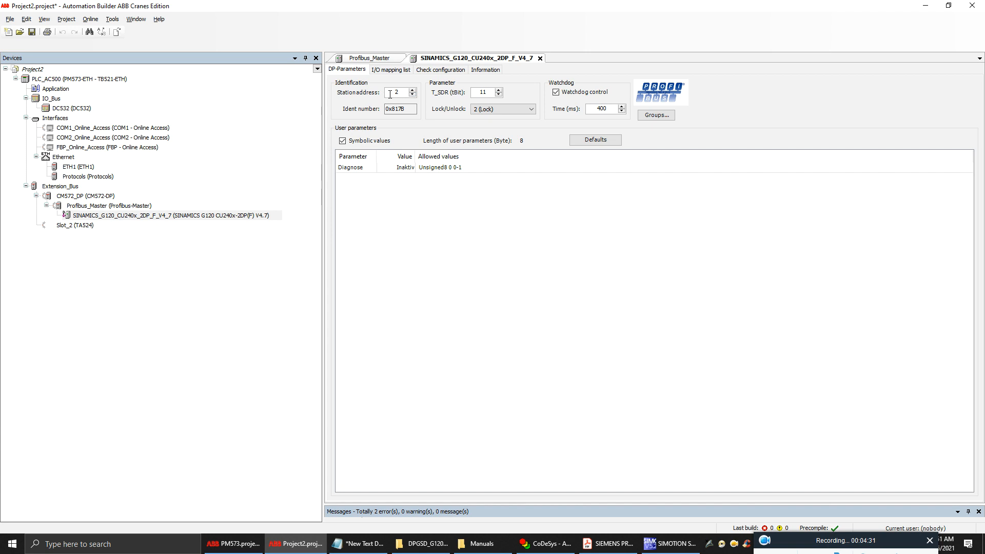
click(659, 548)
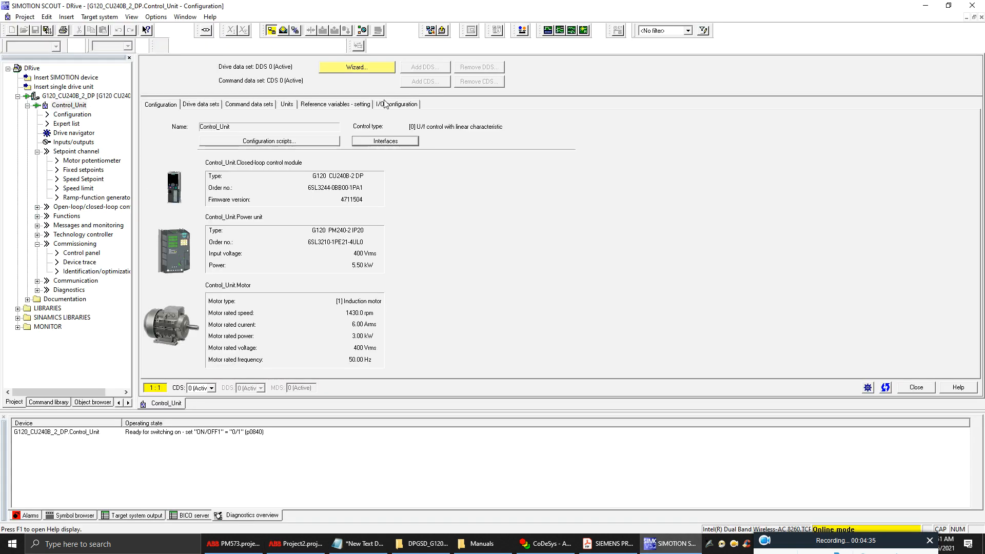
click(385, 140)
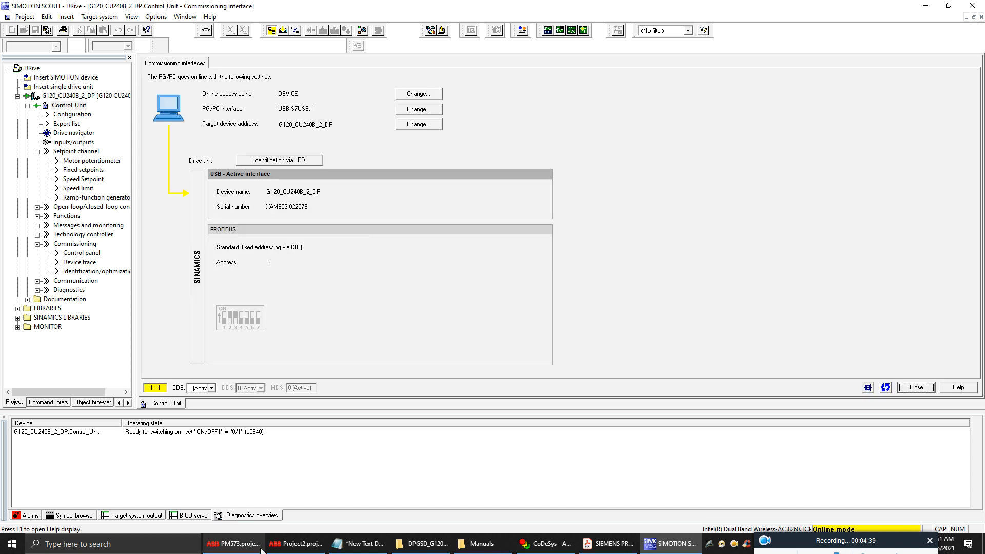
Switch back to Automation Builder and set the SINAMICS slave's station address to 6.
click(296, 544)
click(412, 90)
click(412, 91)
click(412, 90)
click(412, 90)
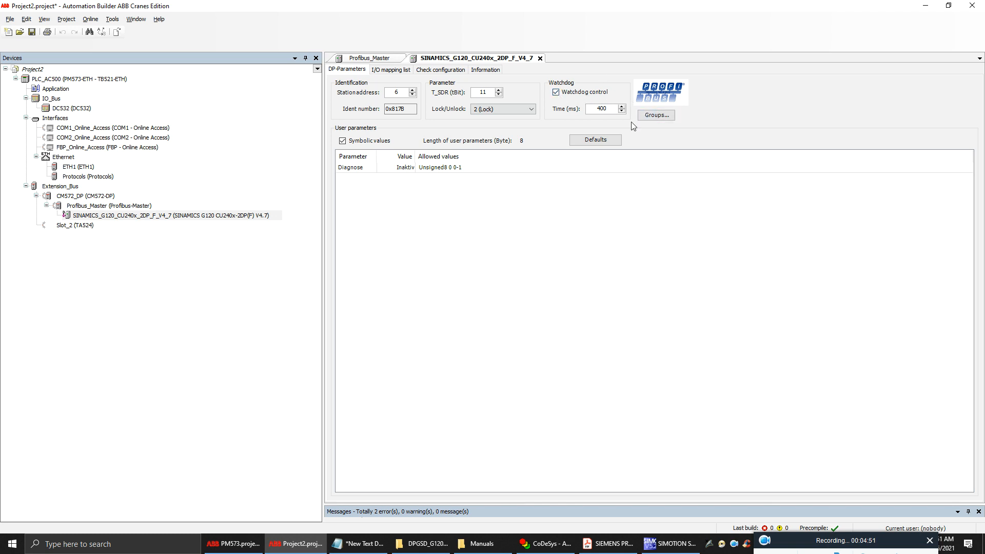
Add a Free telegram, PZD-8/8 module below the SINAMICS G120 slave.
click(171, 216)
right_click(171, 216)
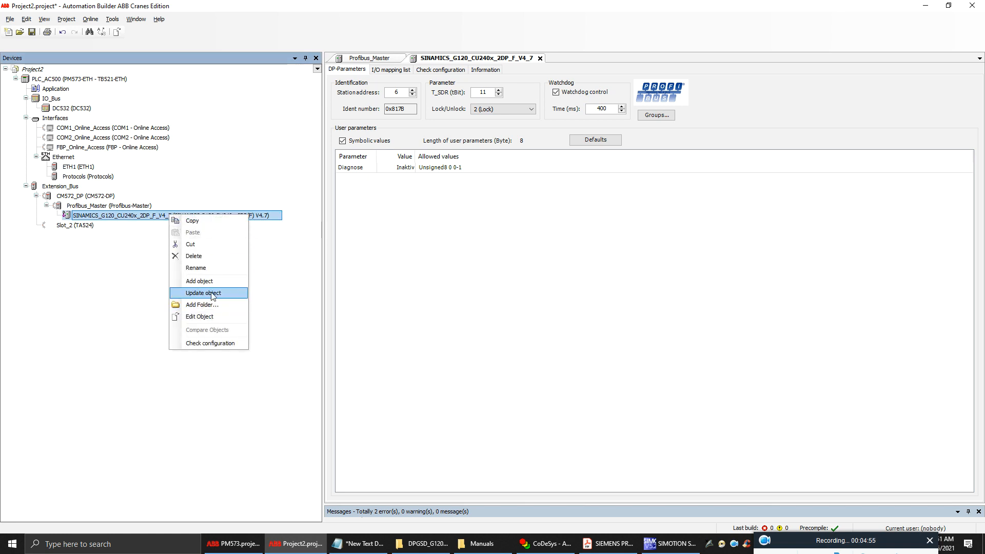
click(195, 281)
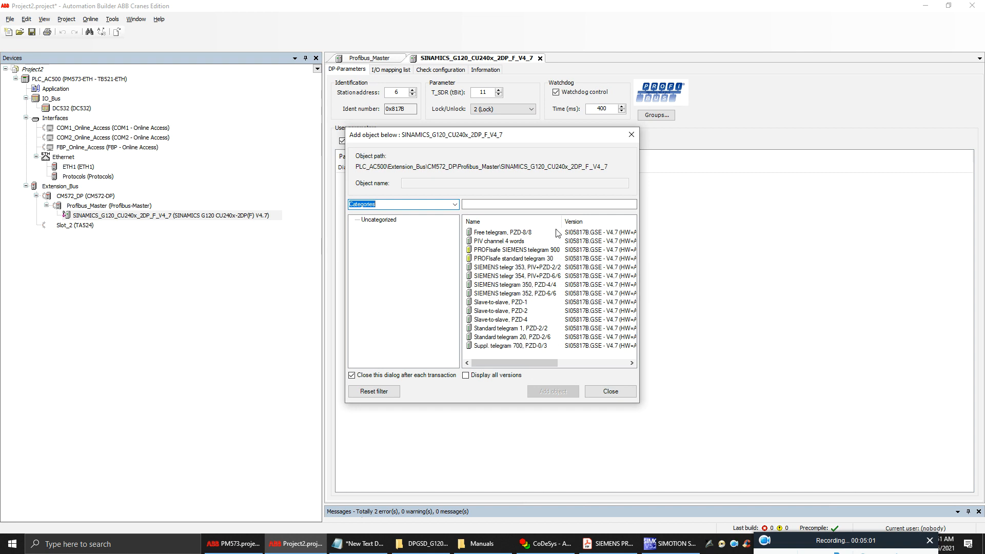
click(489, 233)
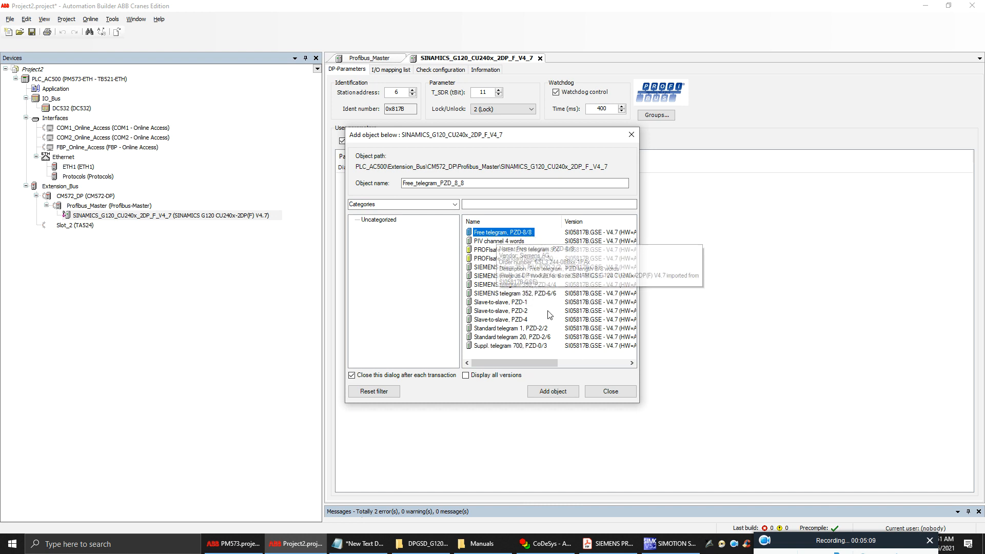
click(561, 392)
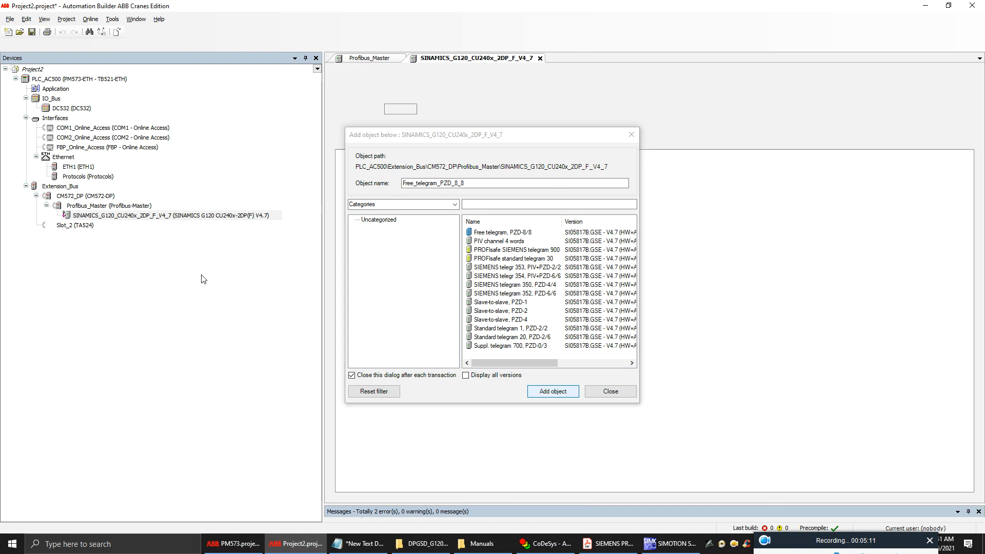
Open the free telegram's DP-Module I/O mapping and name the Word0 variable of Input0 SW_SIEMENS.
double_click(142, 226)
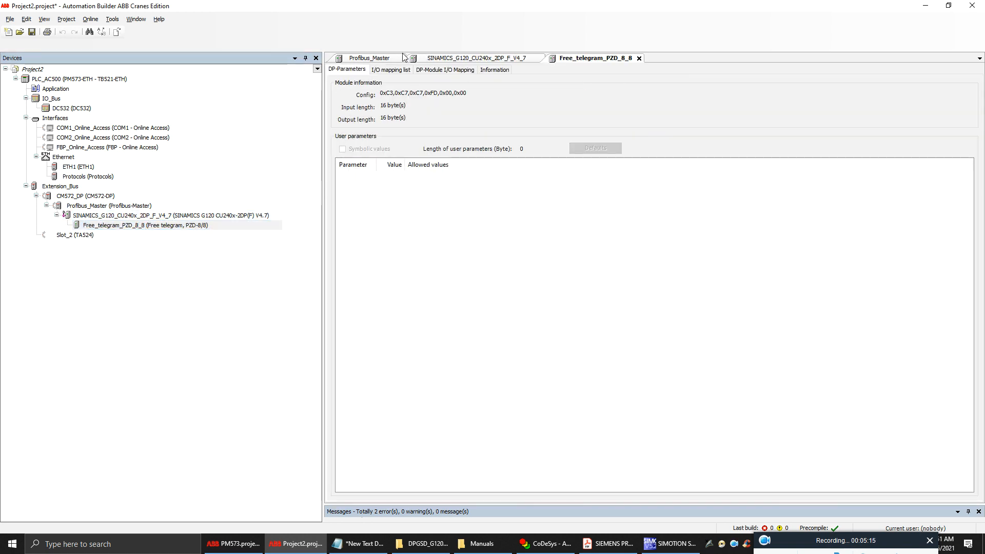
click(436, 70)
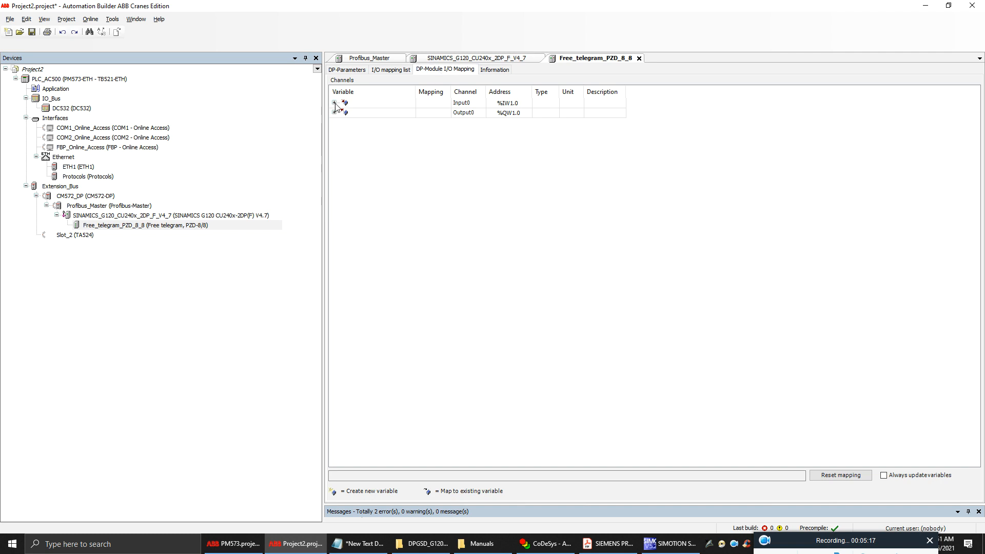
click(334, 103)
double_click(378, 113)
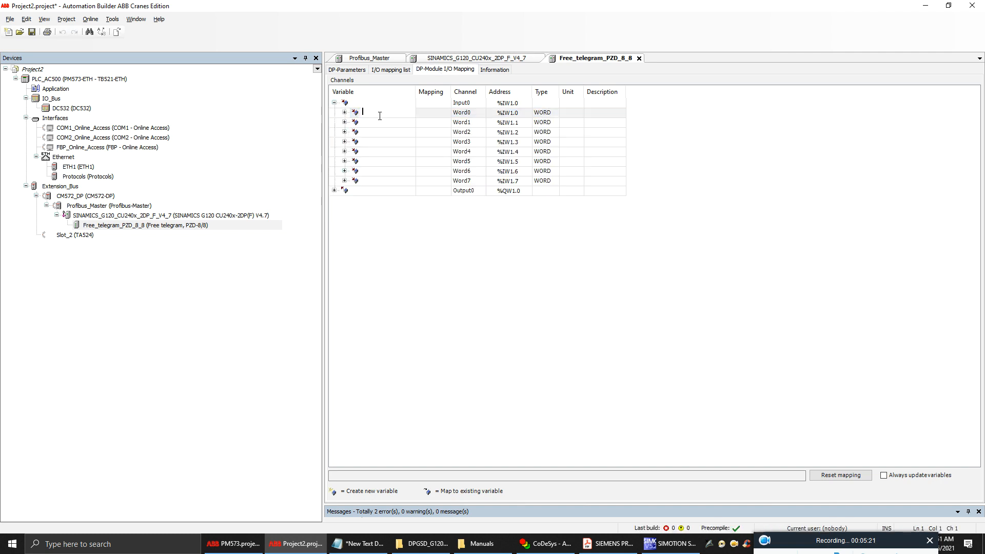
click(374, 112)
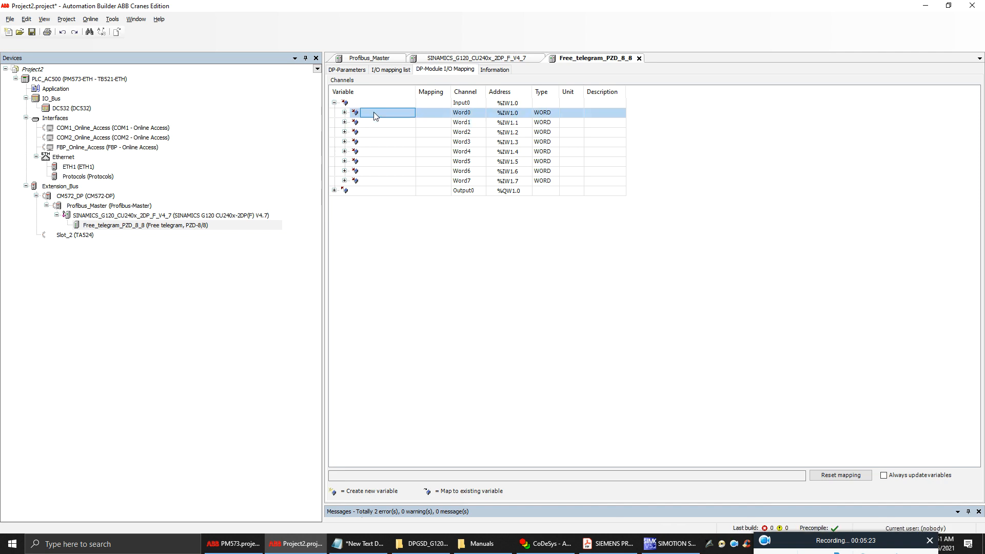
double_click(375, 121)
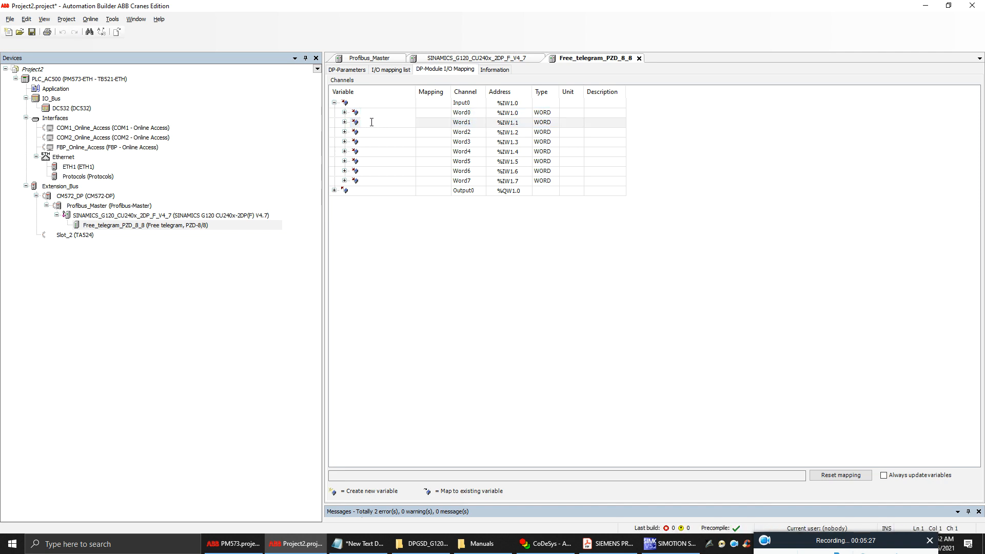
click(371, 114)
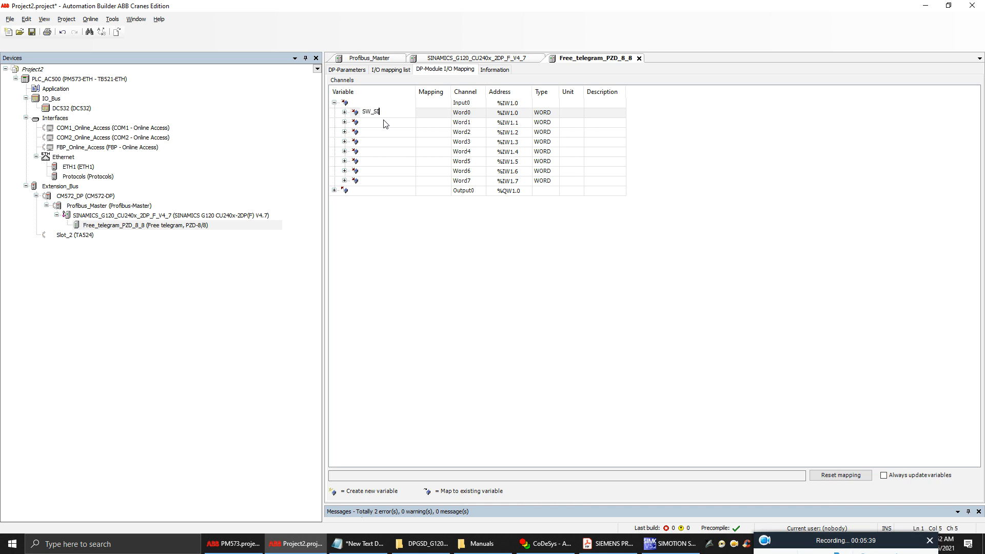
text(NS)
Name the Word1 input variable SP_FB_SIEMENS.
double_click(375, 125)
click(375, 124)
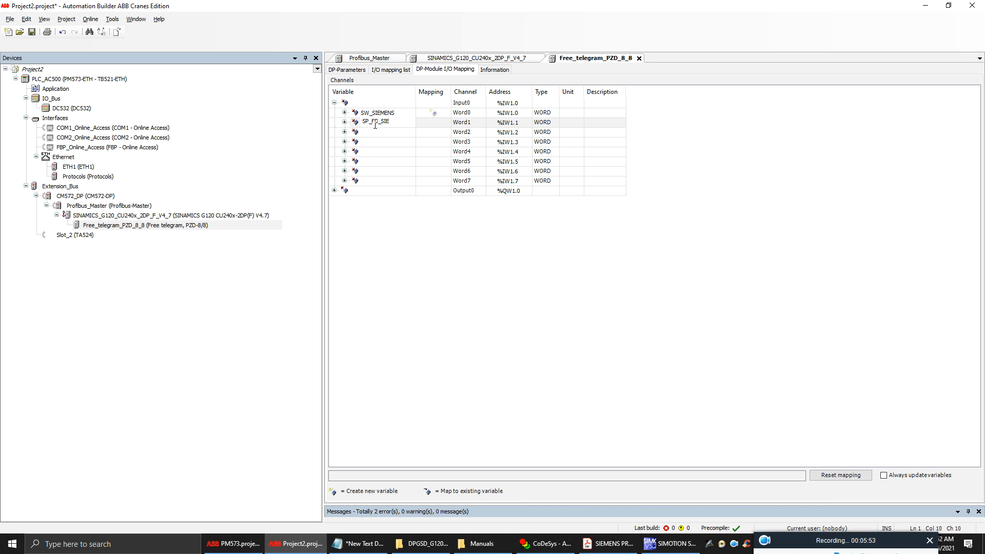
text(NS)
click(378, 133)
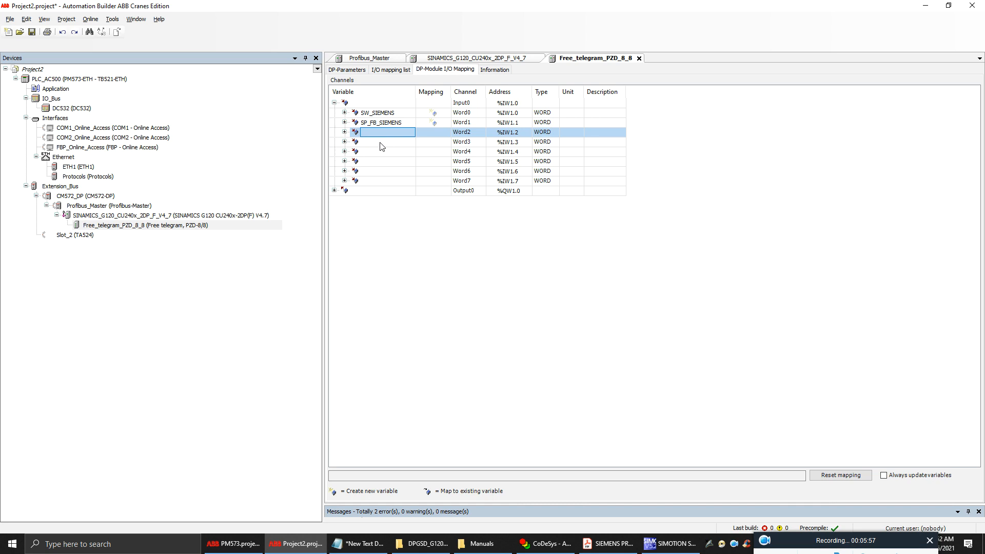
Name the Word2 input variable DC_SIEMENS.
click(382, 144)
click(387, 176)
click(386, 190)
click(387, 134)
click(377, 133)
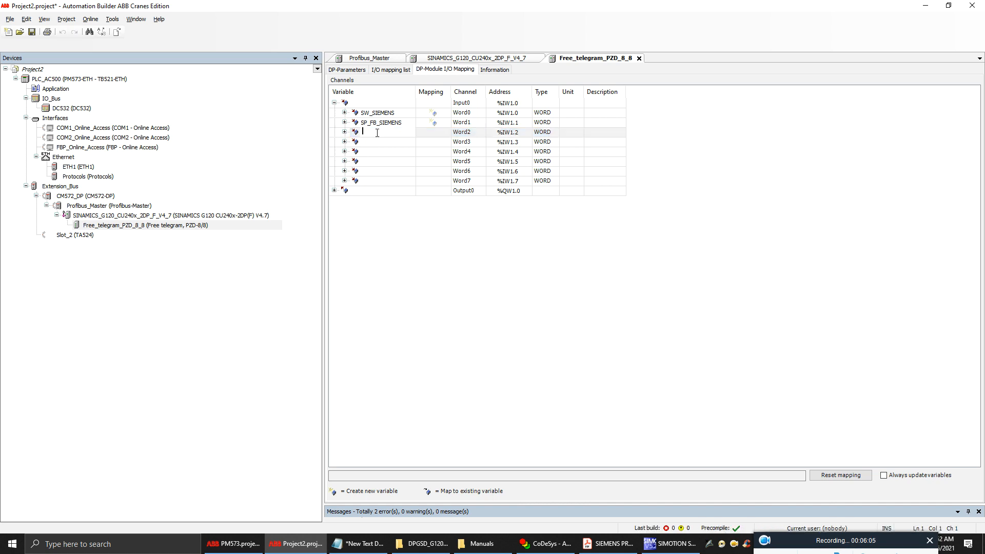
text(DC_SIEMEN)
double_click(385, 170)
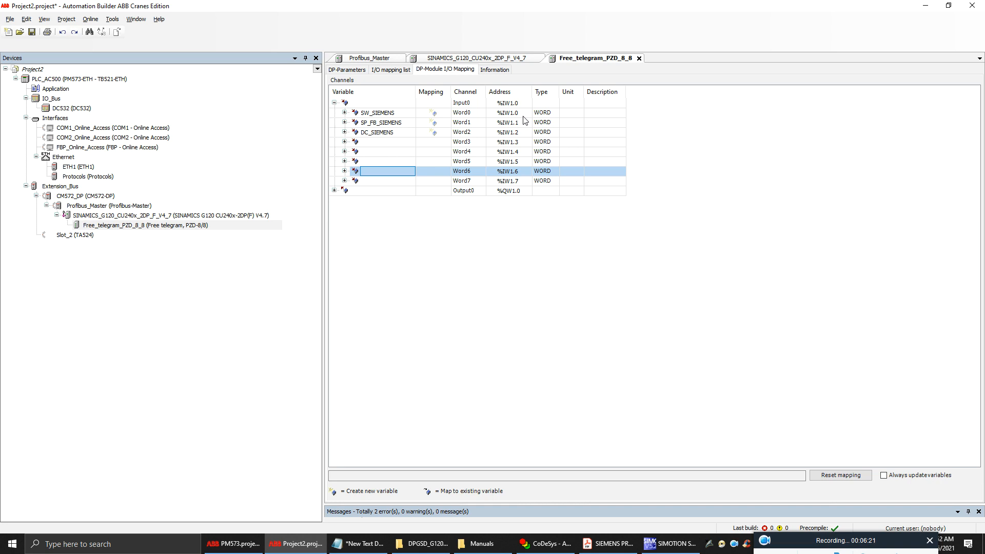
Review the SW_SIEMENS, SP_FB_SIEMENS and DC_SIEMENS variables mapped to Word0 through Word2 of Input0.
click(373, 113)
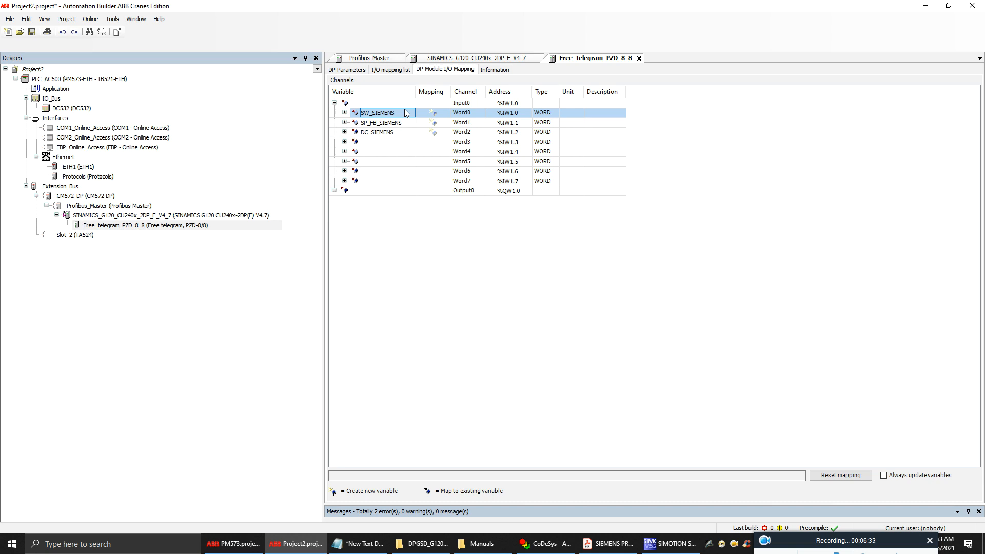
click(383, 125)
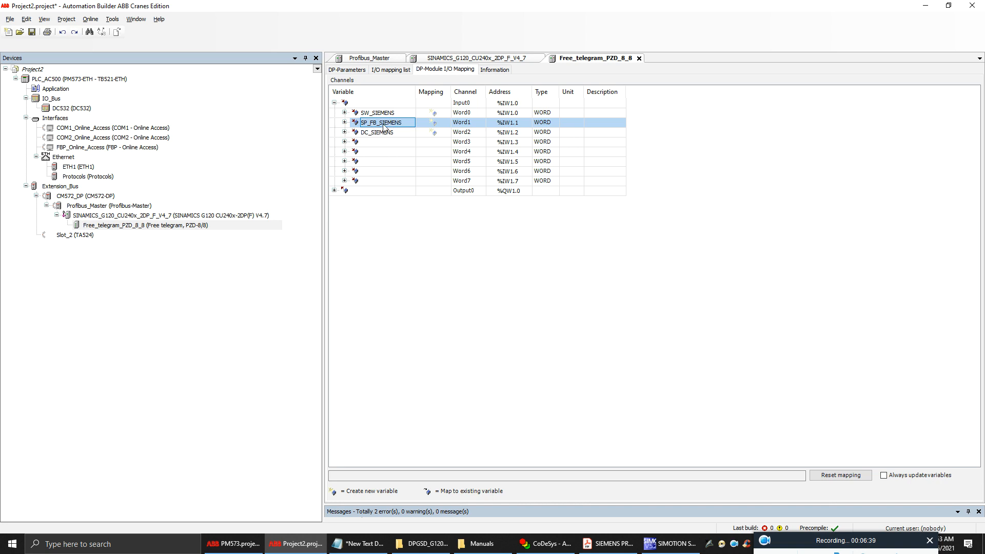
click(385, 134)
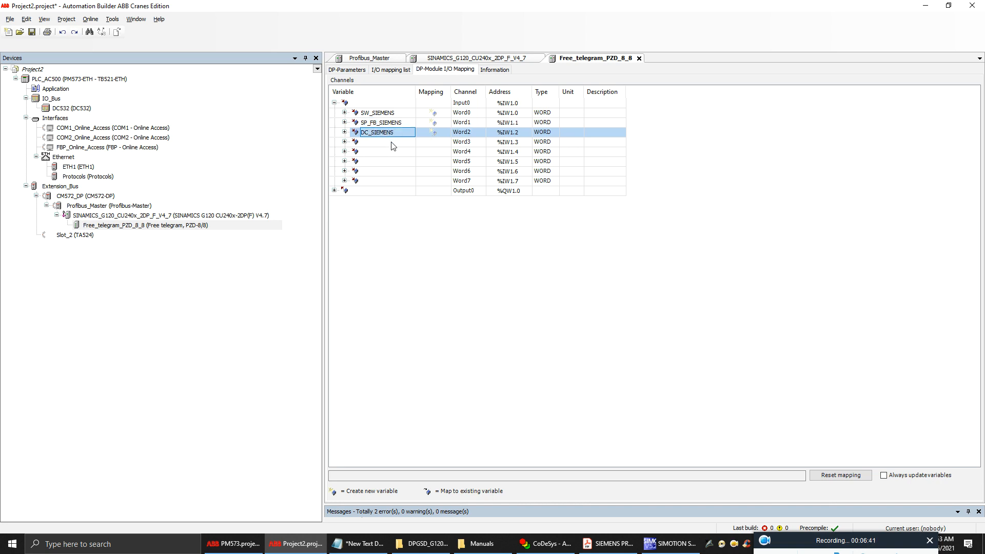
Expand the Output0 channels and name the Word0 output variable CW_SIEMENS.
click(334, 190)
click(380, 198)
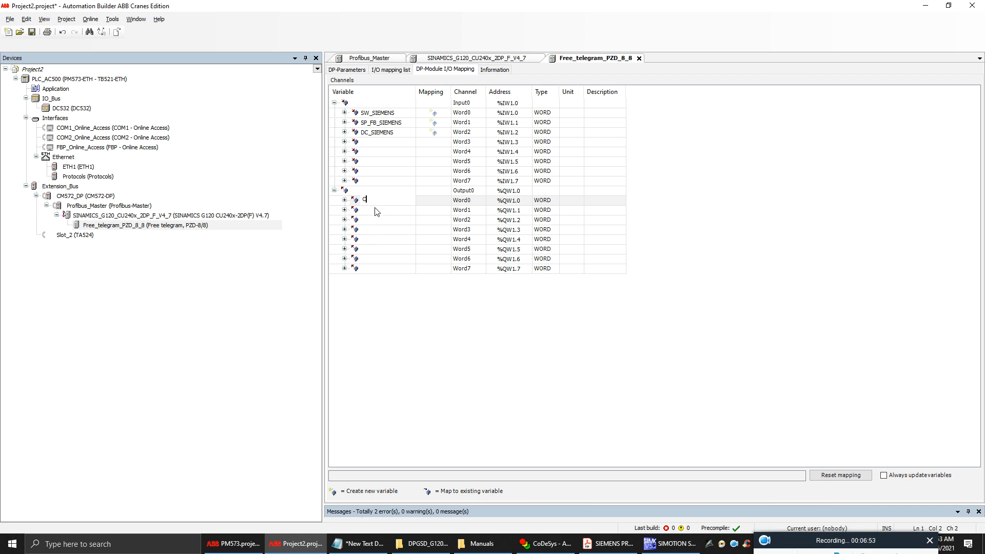
text(_SIEMEN)
click(383, 215)
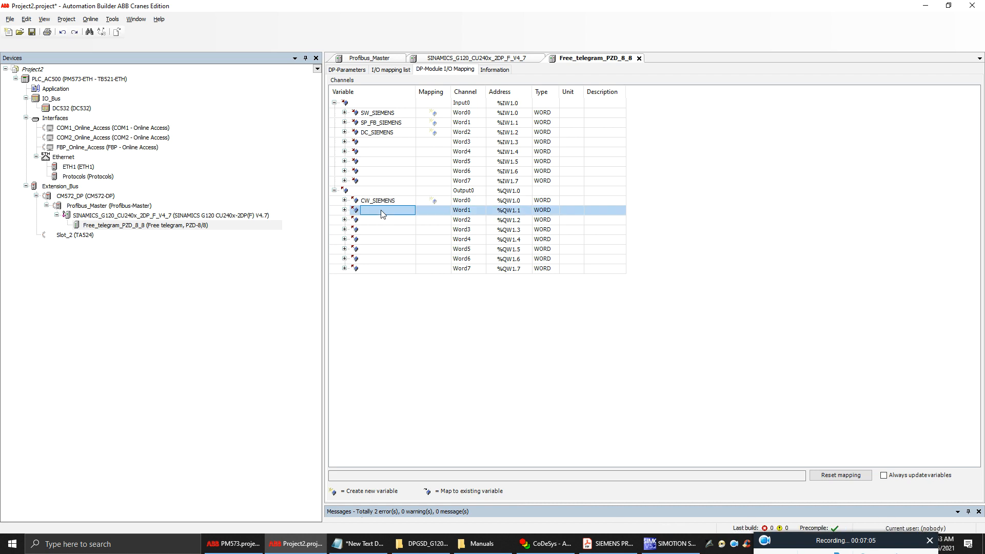
Name the Word1 output variable SP_REF_SIEMENS.
click(381, 210)
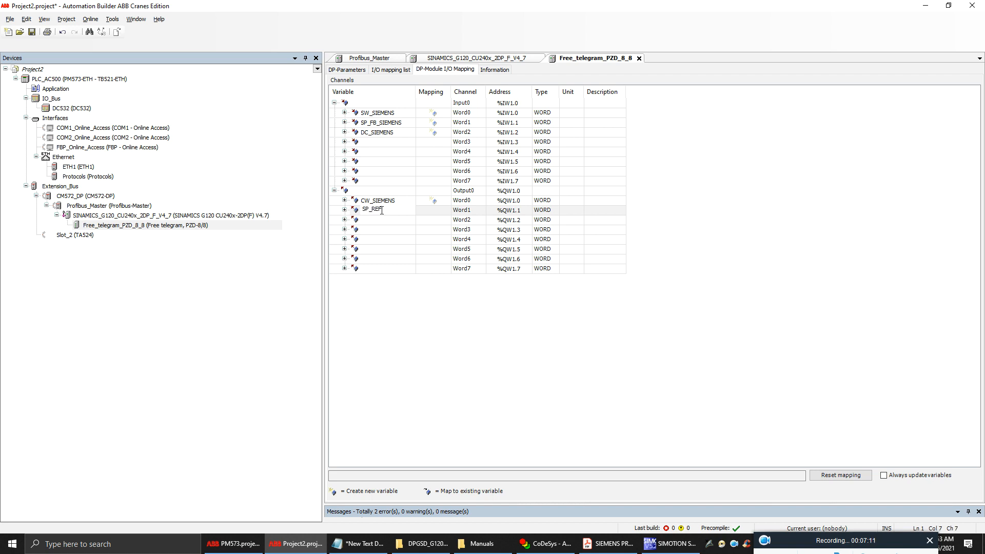
text(SP_REF_SIEMENS)
key(Return)
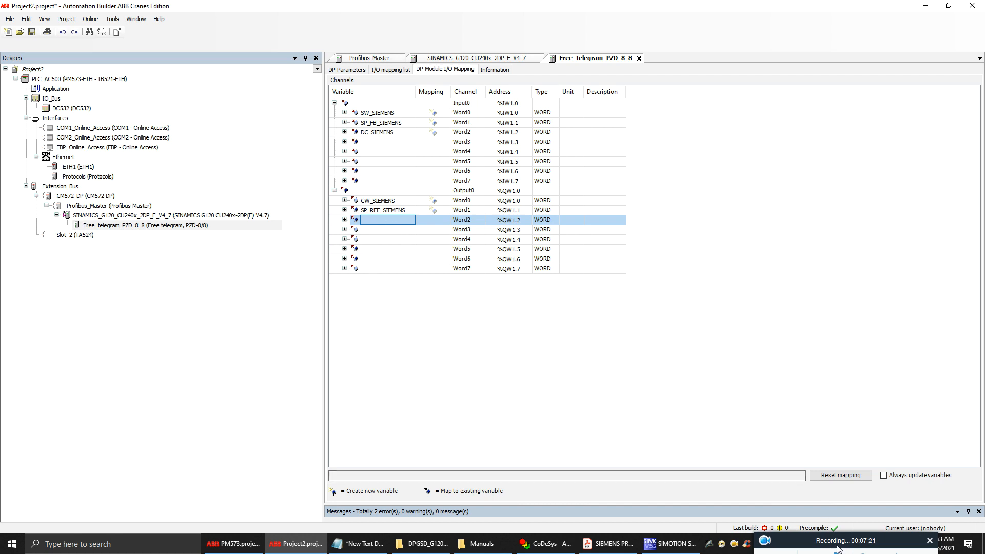
drag(837, 546, 839, 454)
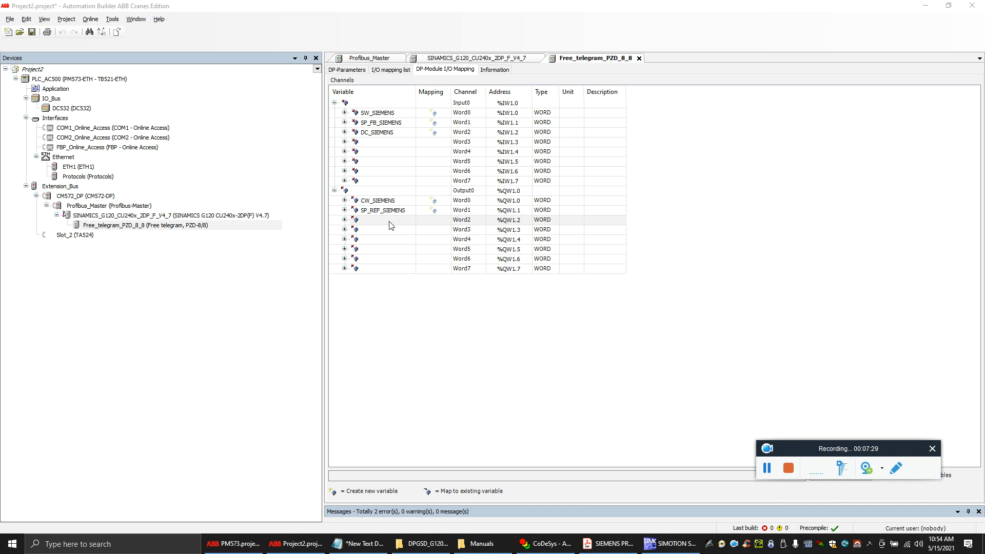
double_click(381, 232)
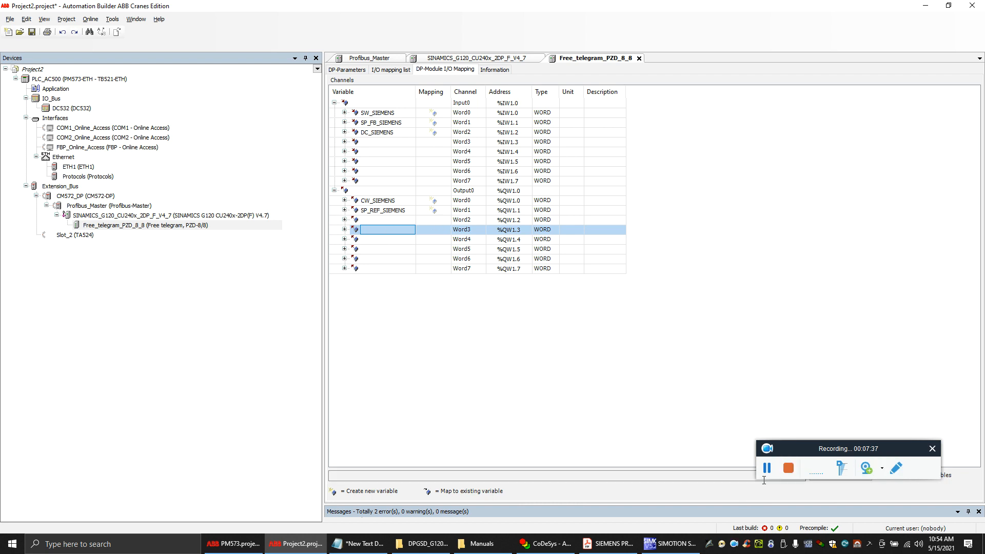
click(670, 544)
click(308, 543)
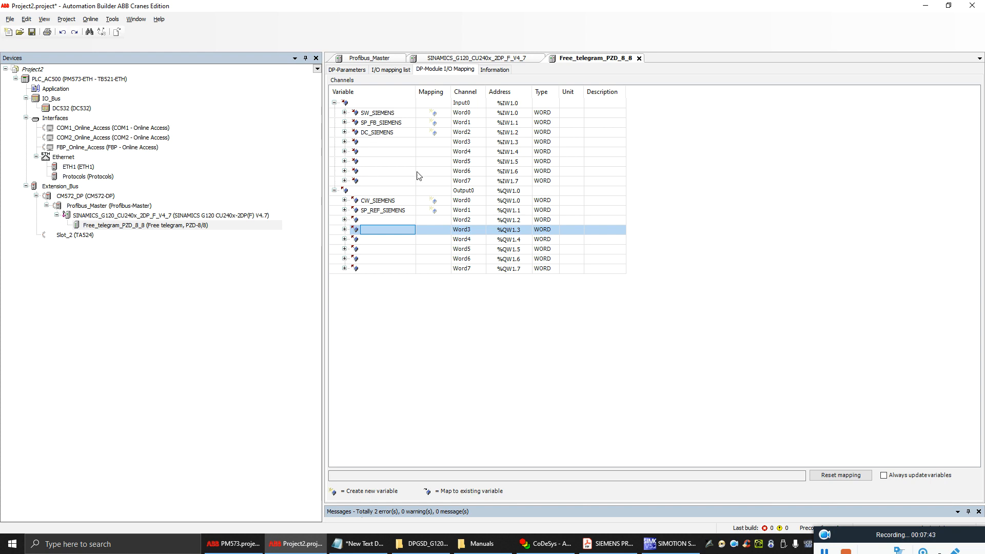
Switch to SIMOTION SCOUT and view the I/O configuration of the G120 drive's Control_Unit.
click(662, 542)
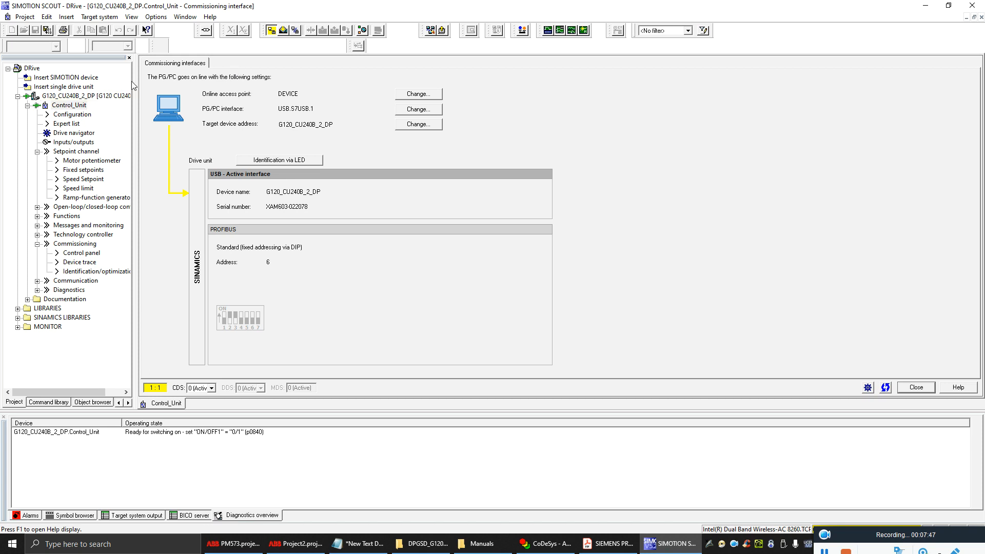
double_click(77, 105)
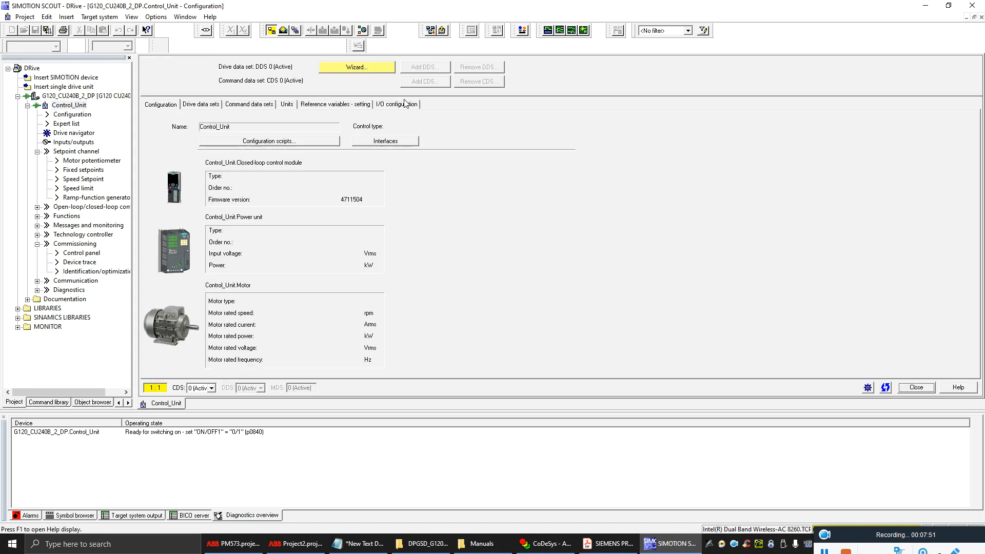
click(393, 104)
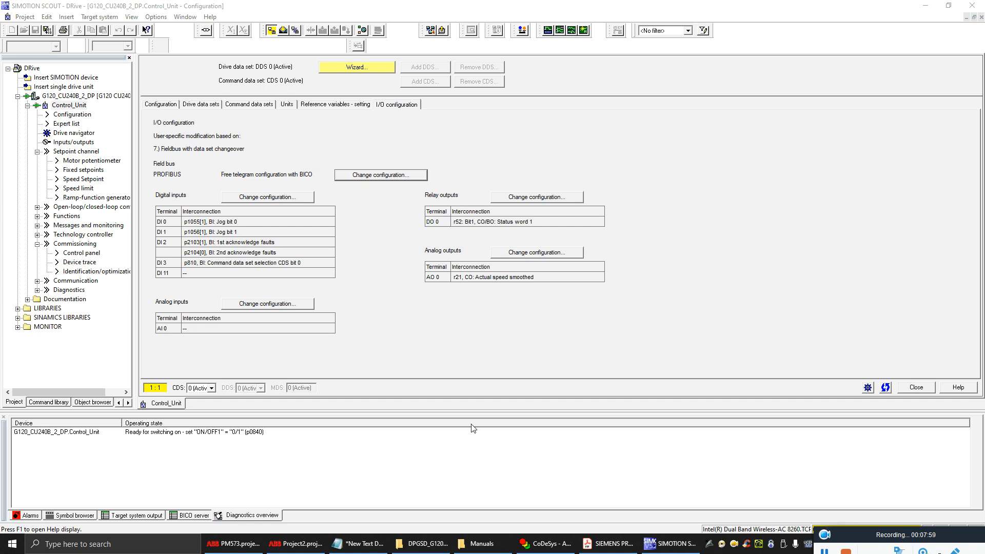
Check the Free telegram module in Automation Builder, and choose [999] Free telegram configuration with BICO in the drive's PROFIBUS settings in SIMOTION SCOUT.
click(308, 546)
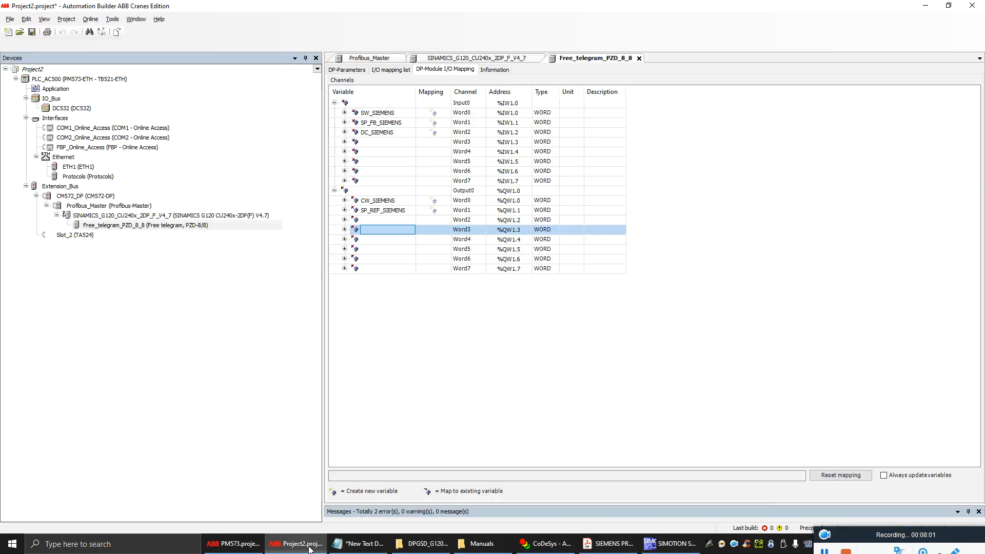
click(110, 226)
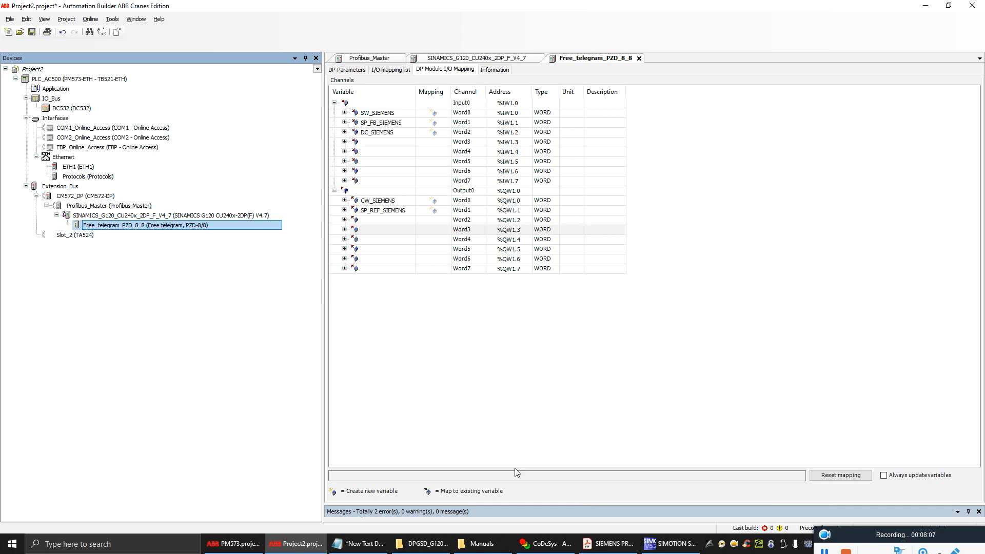
click(669, 544)
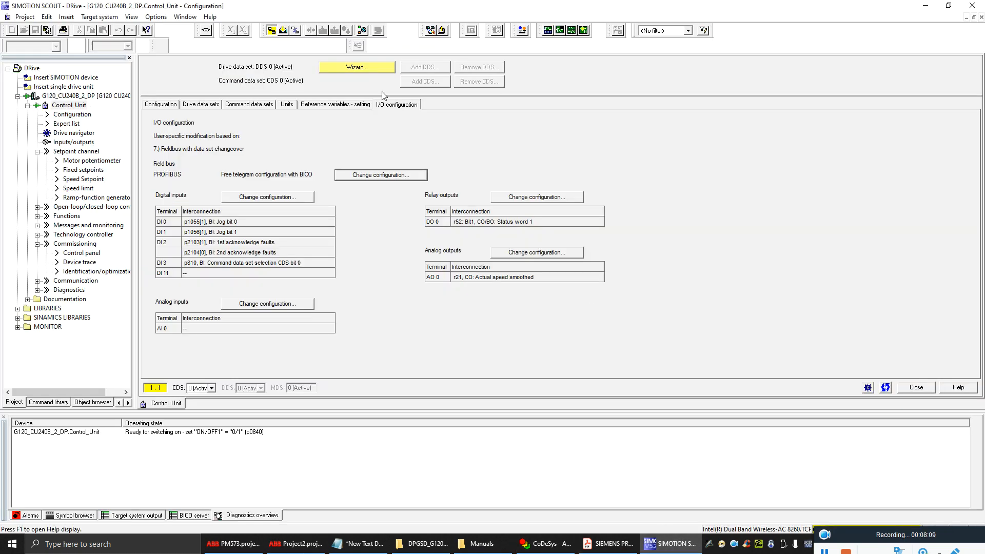
click(391, 176)
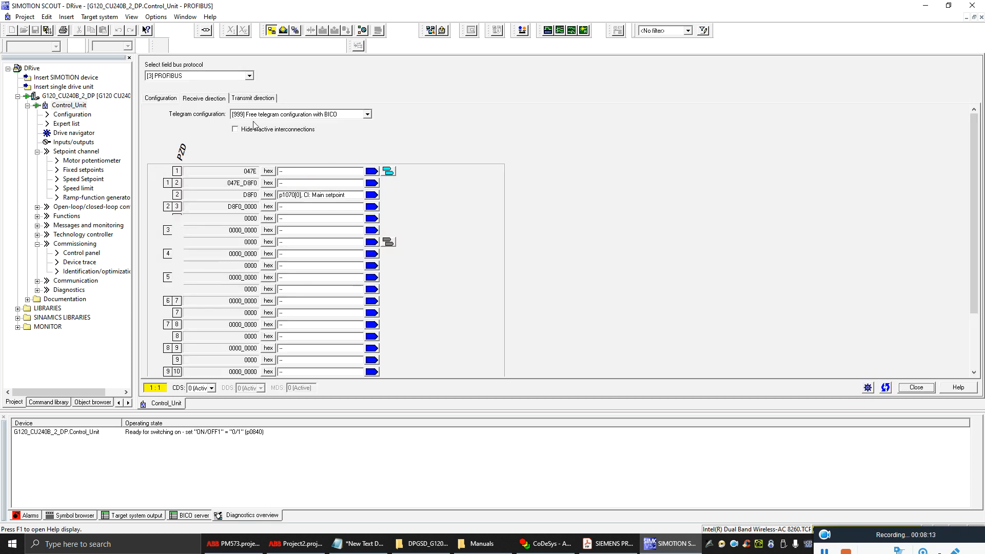
click(367, 114)
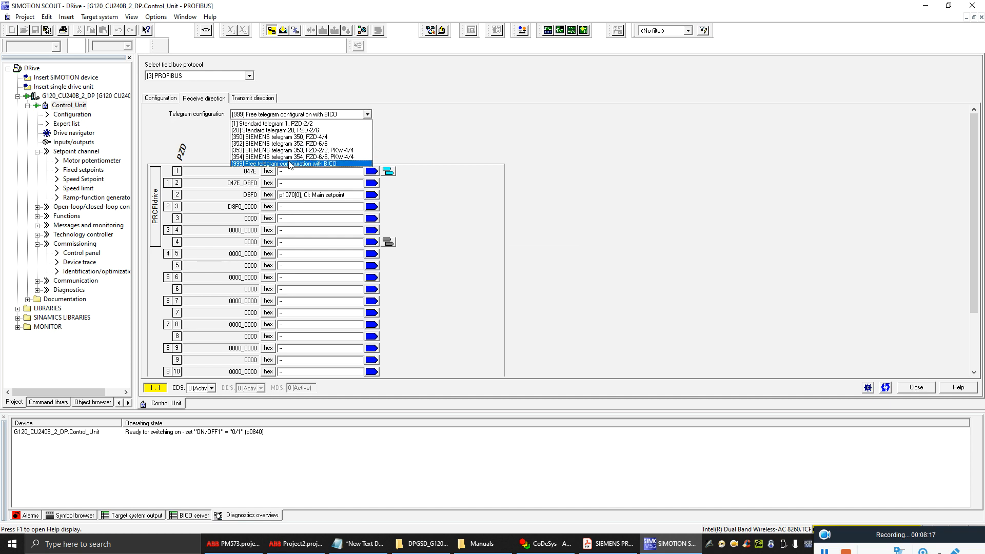
click(276, 164)
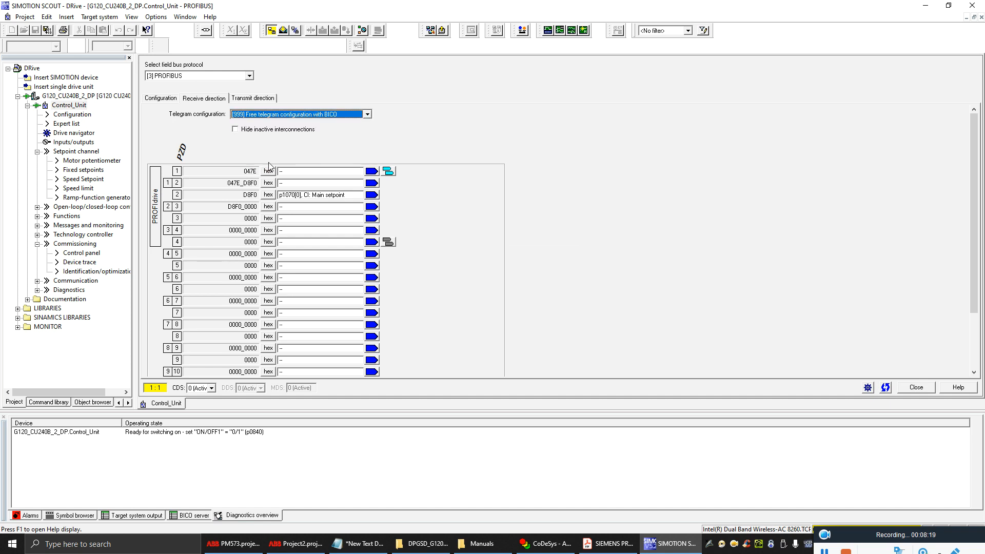
Compare the telegram's receive and transmit directions and examine the BICO bit interconnections of received PZD 1.
click(247, 101)
click(216, 99)
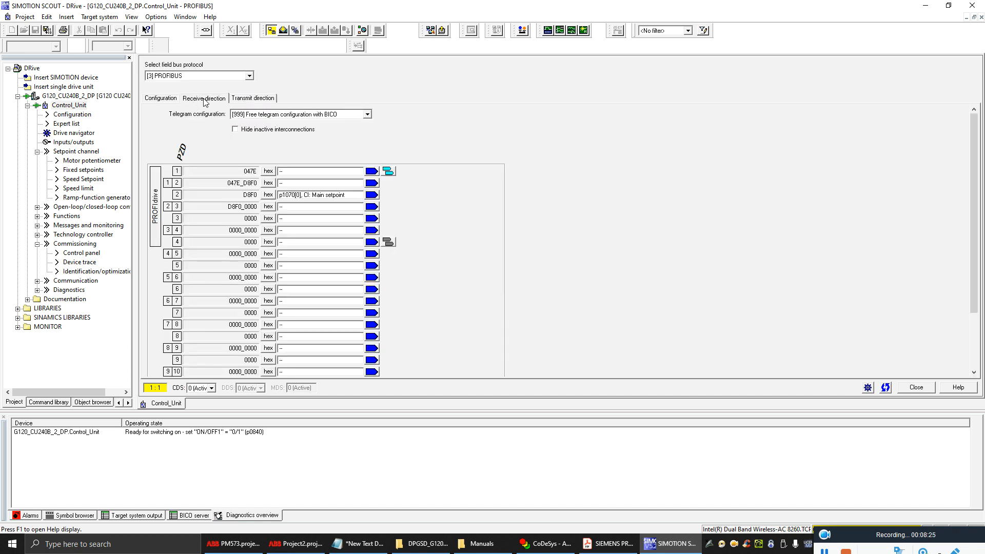
click(252, 100)
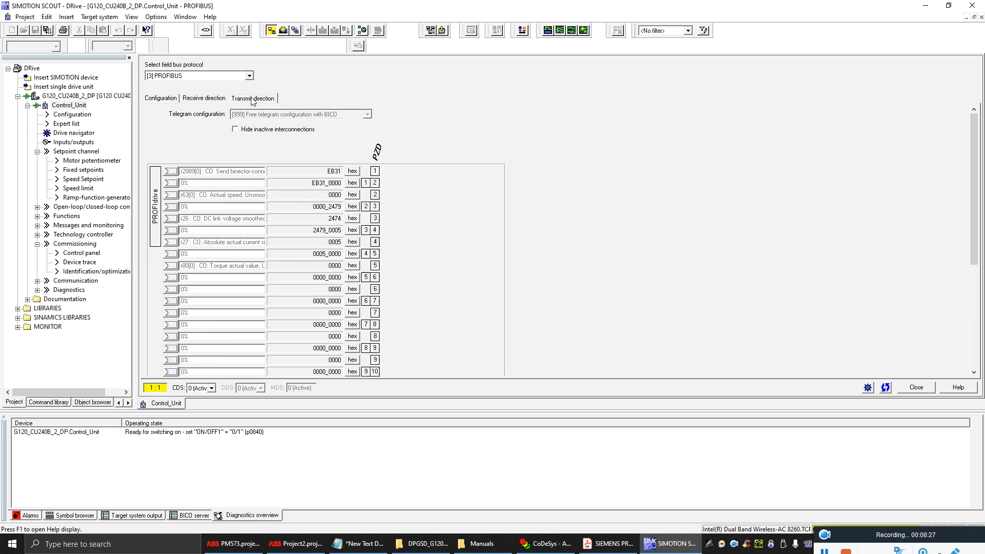
click(208, 100)
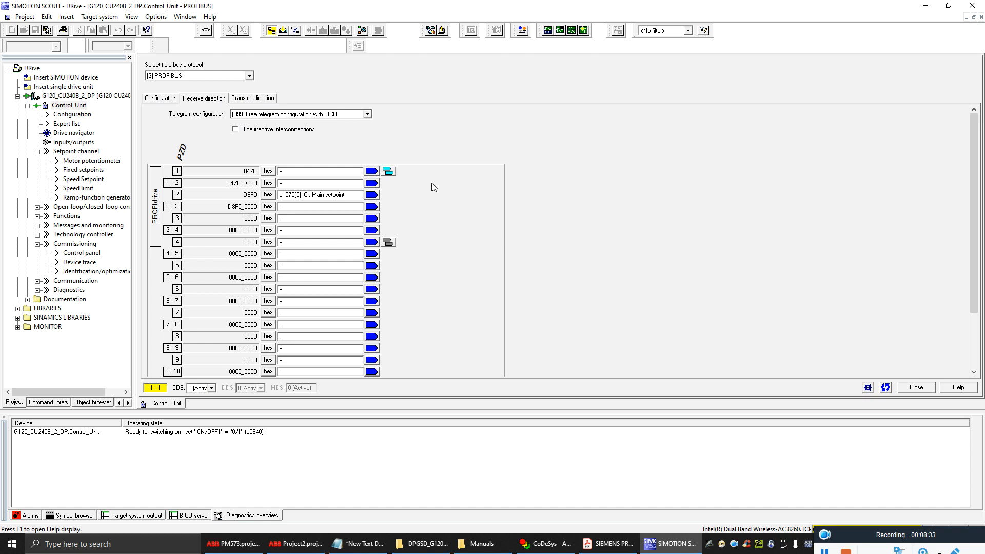
click(388, 171)
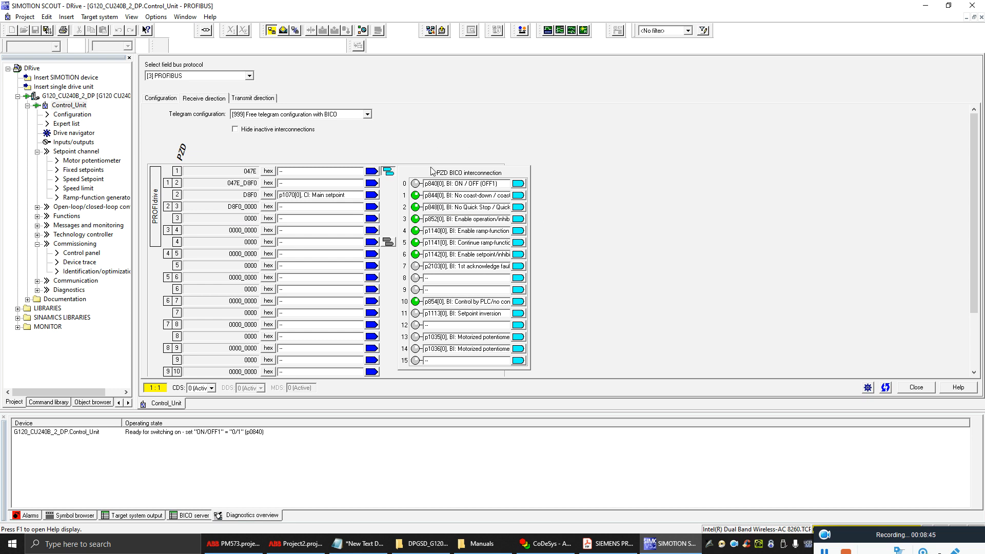
click(388, 171)
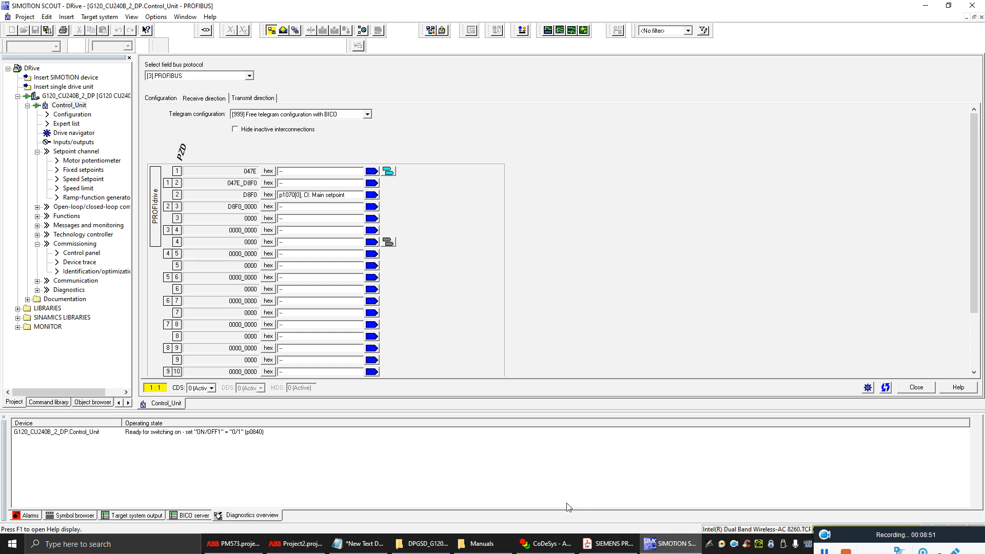
Compare SP_REF_SIEMENS in Automation Builder with the signal sink selected for received PZD 2 in SIMOTION SCOUT.
click(296, 544)
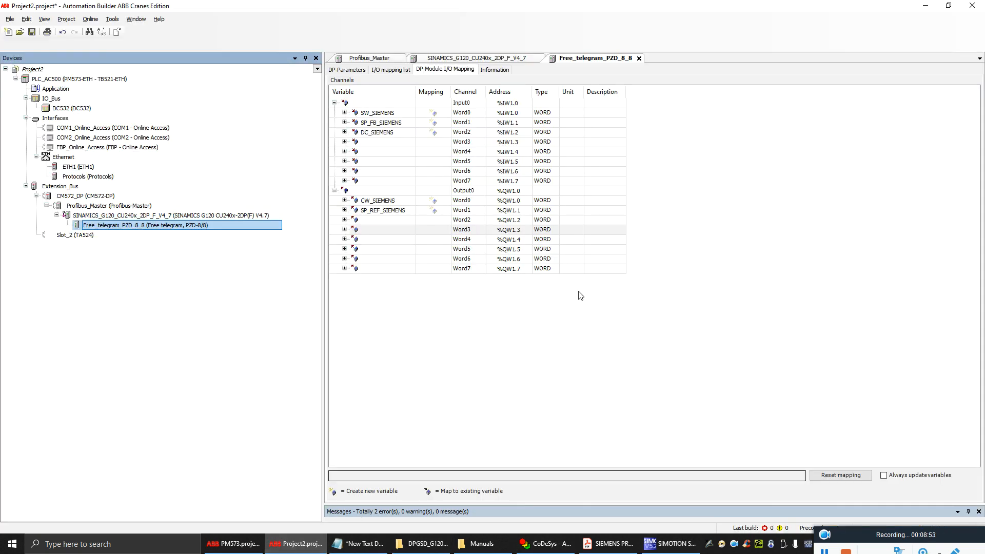
click(384, 211)
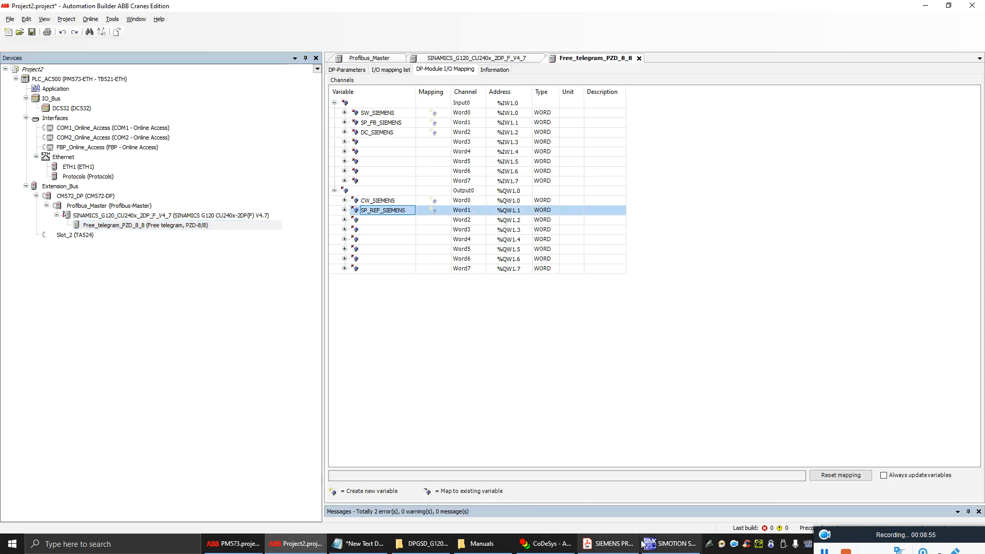
click(669, 543)
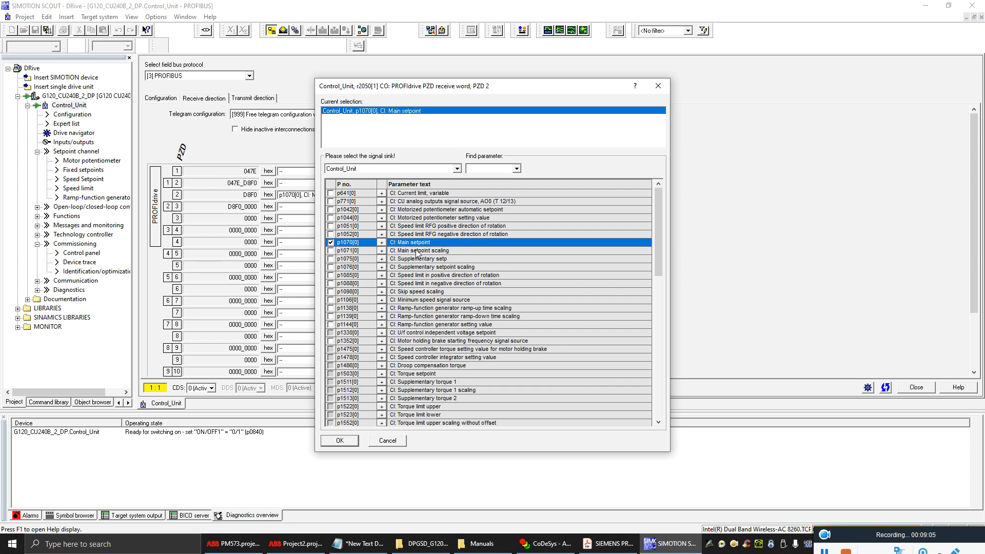
click(339, 441)
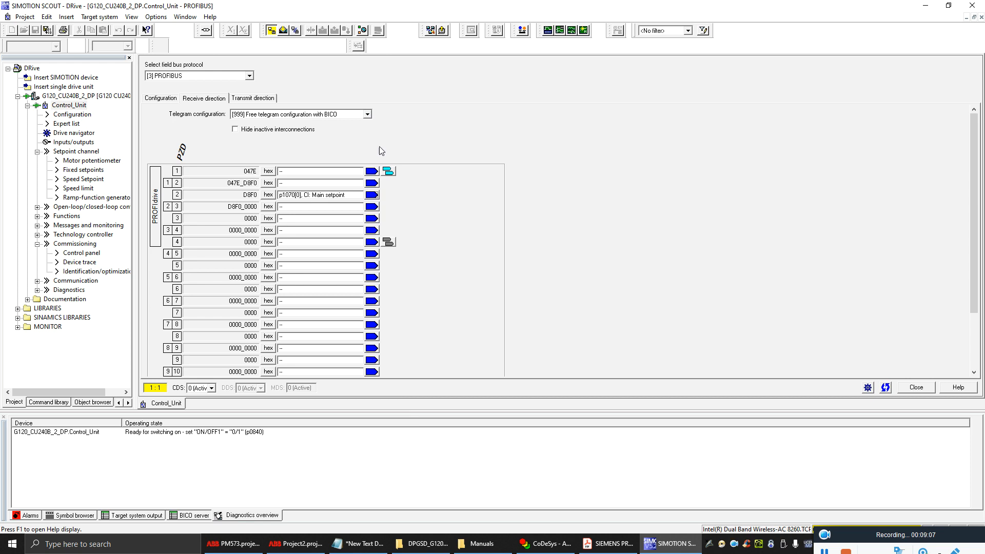
View the drive's transmit direction and compare it with the three named Input0 variables in Automation Builder.
click(240, 102)
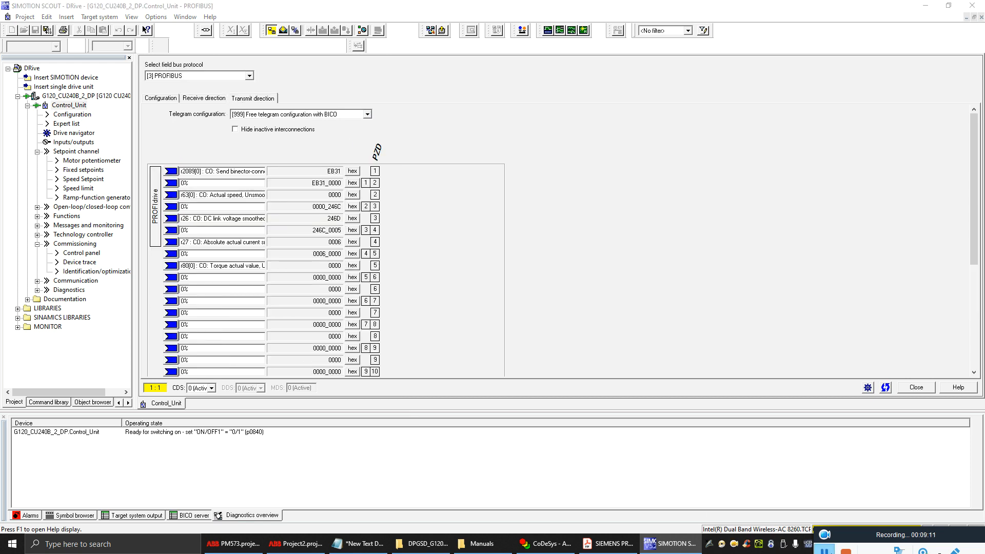
key(alt+Tab)
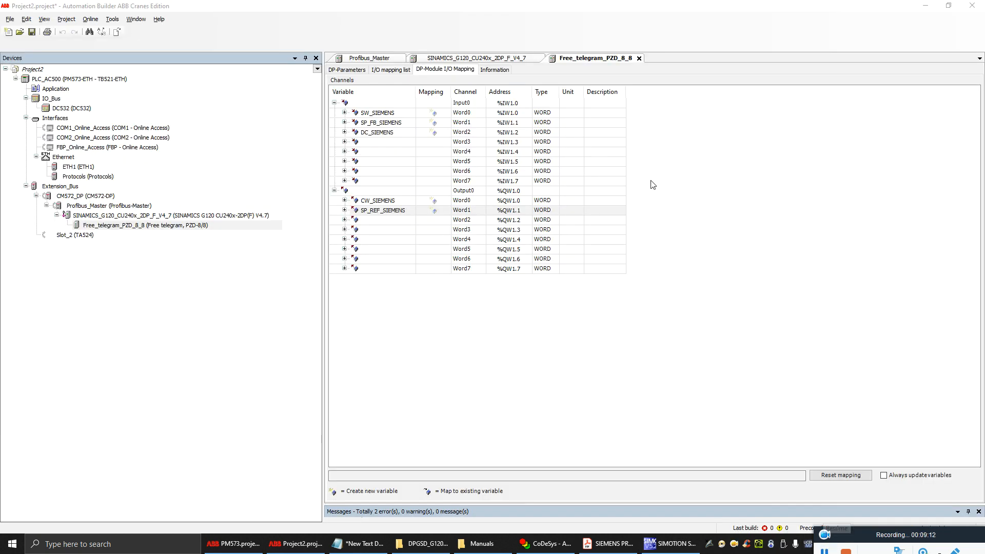
click(379, 111)
click(380, 124)
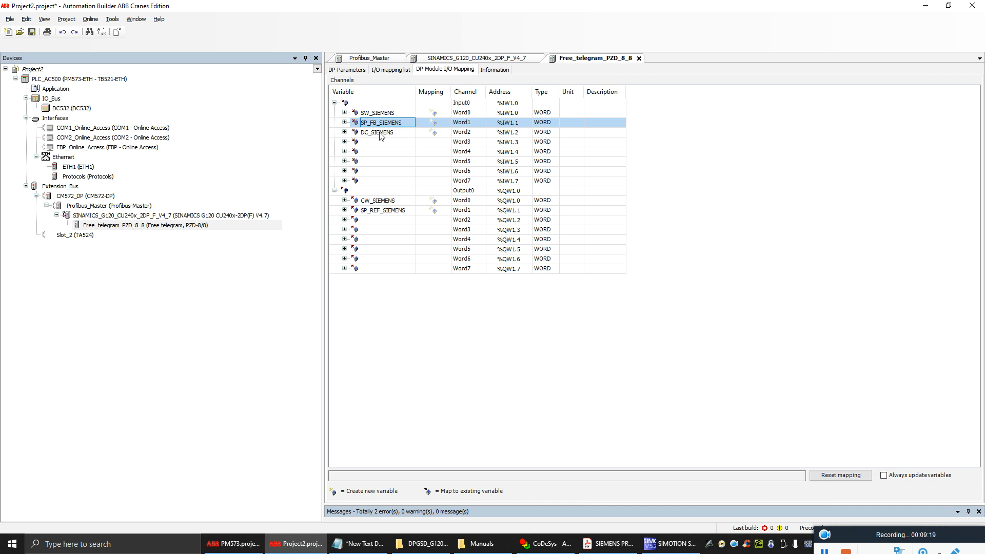
click(381, 134)
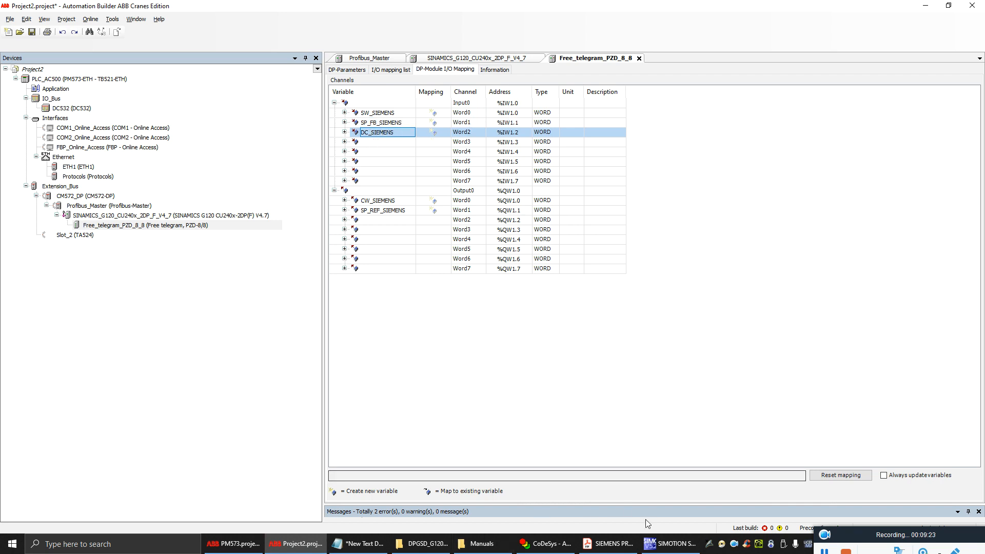
In SIMOTION SCOUT, show transmitted PZD 1 in decimal and examine its assigned signal source without changing it.
click(669, 544)
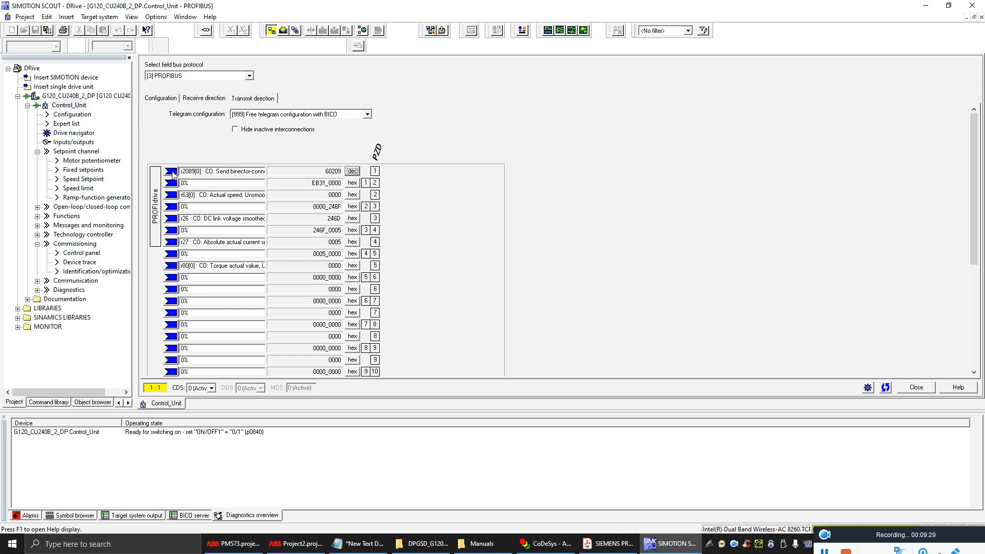
click(352, 172)
click(250, 172)
click(247, 220)
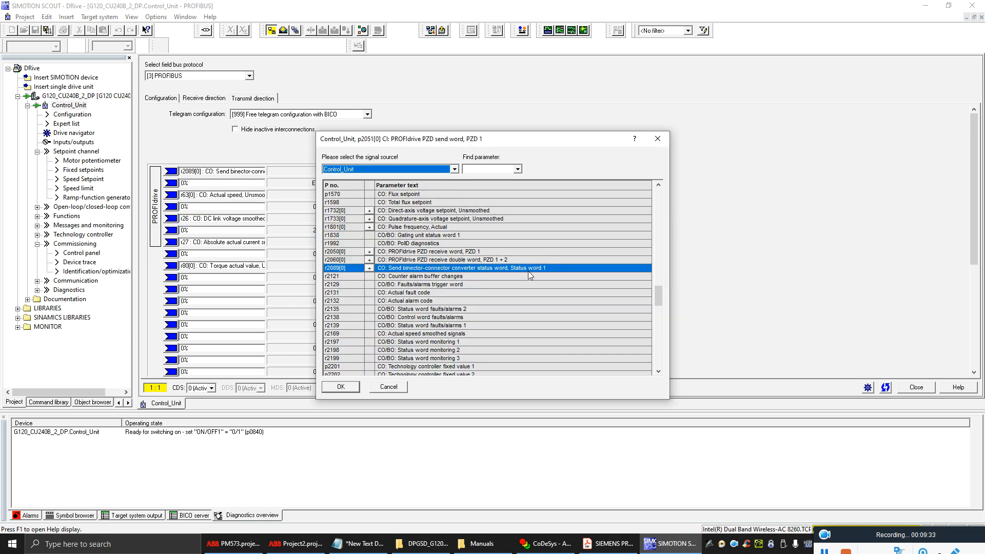
click(658, 138)
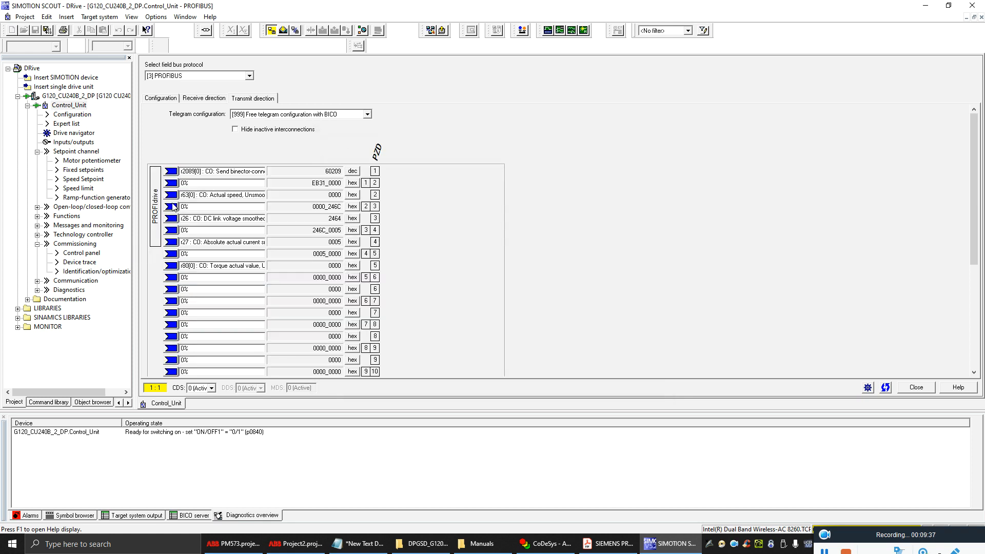
Examine the signal source assigned to transmitted PZD 2 and the other available parameters, keeping r63[0] Actual speed, Unsmoothed.
click(172, 206)
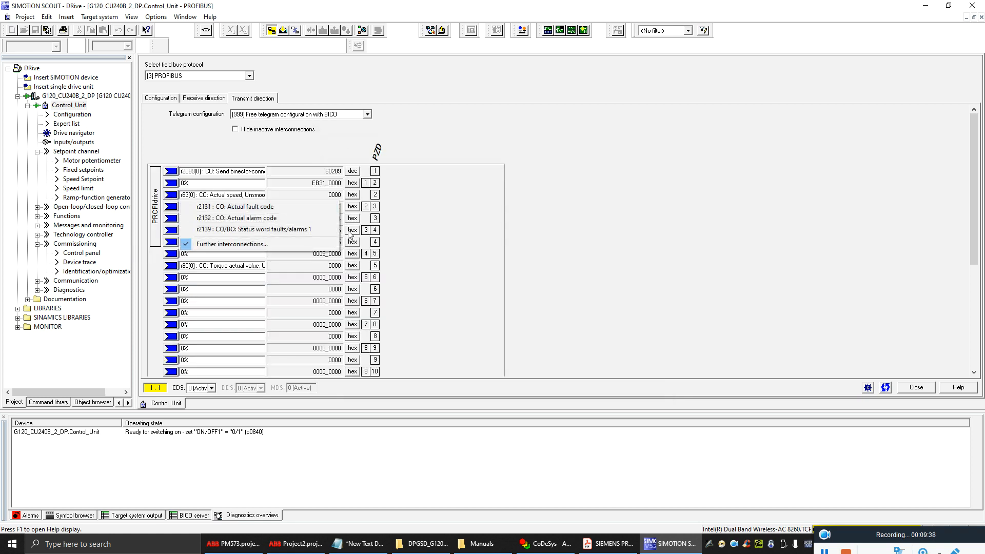
click(248, 245)
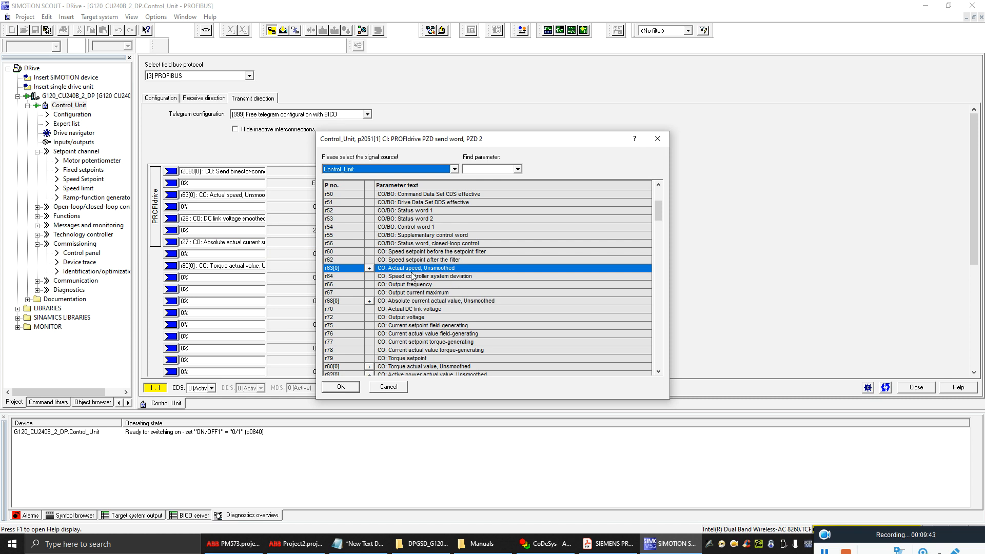
scroll(459, 274, up, 5)
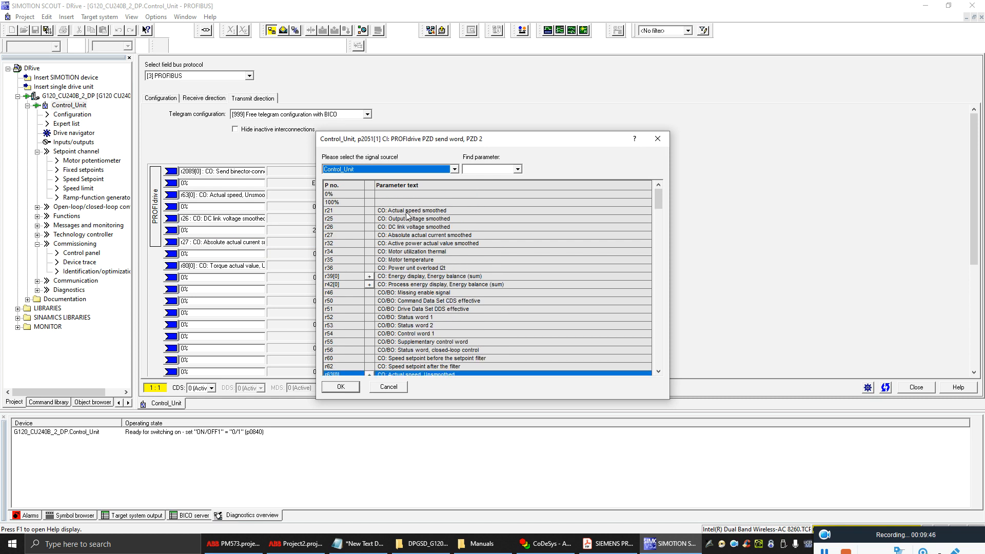
scroll(416, 251, down, 3)
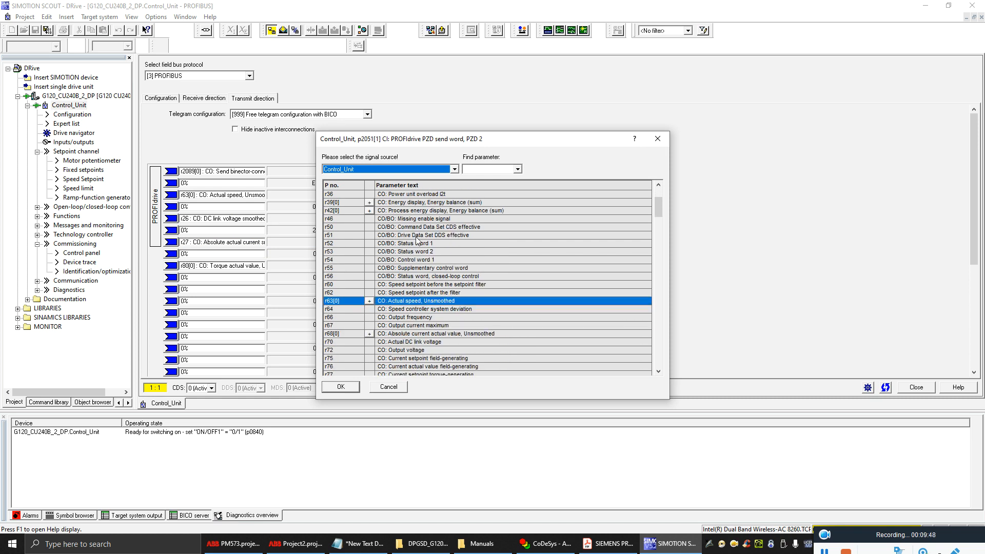
click(336, 387)
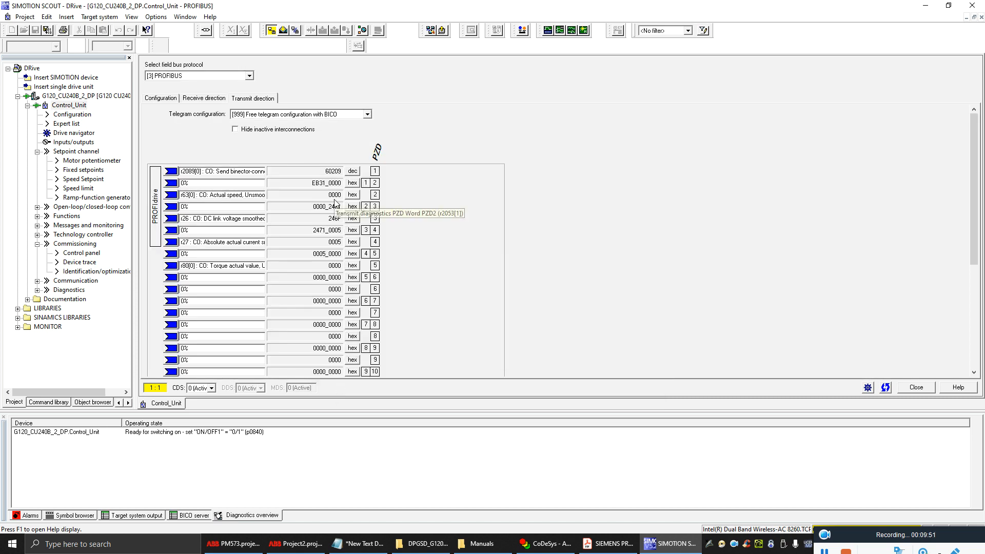
Examine the signal source list for transmitted PZD 3 and keep r26 DC link voltage smoothed selected.
click(171, 230)
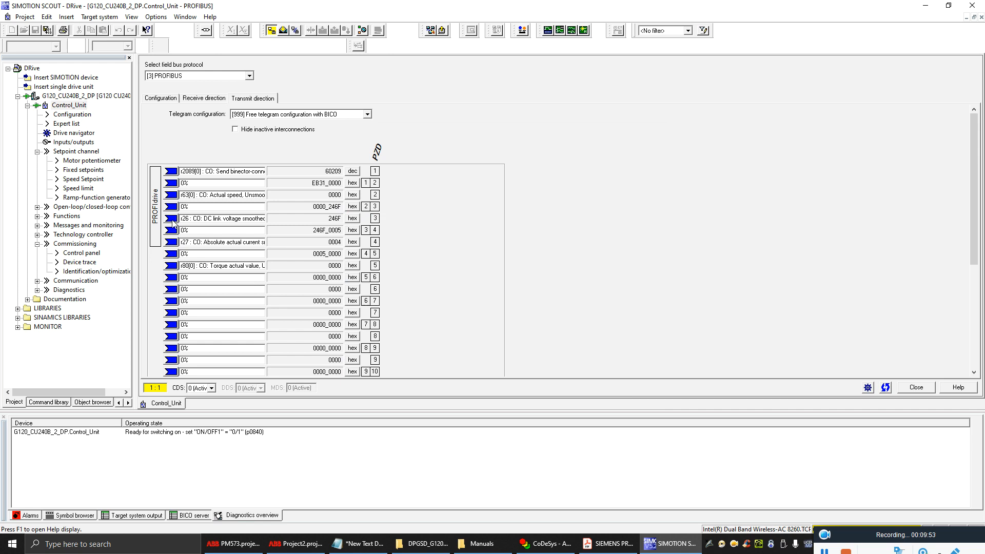
click(294, 266)
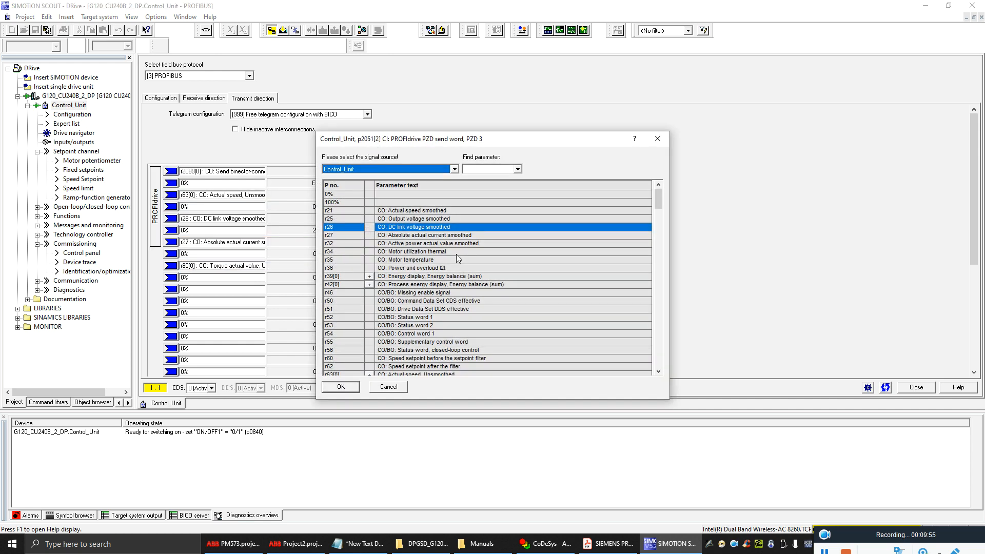
click(431, 284)
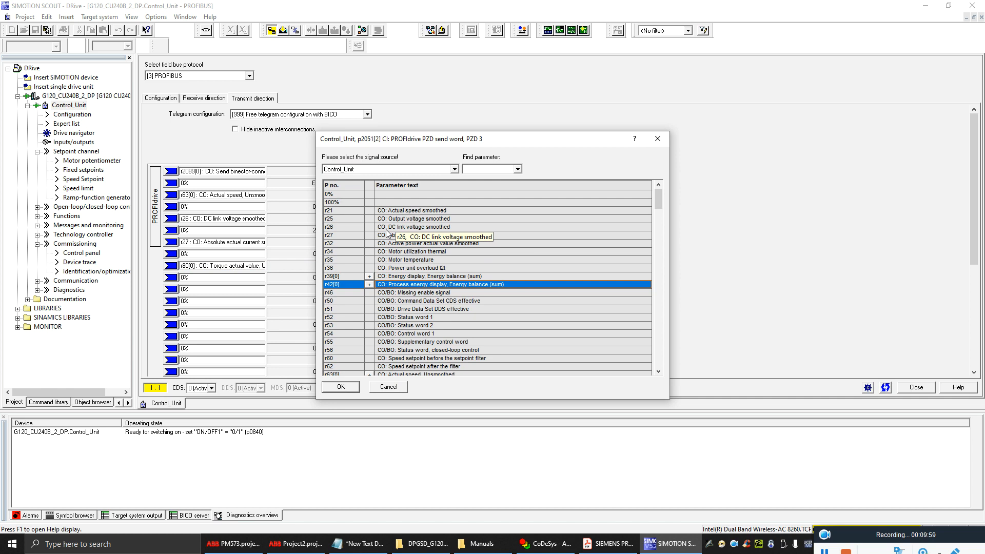
click(414, 227)
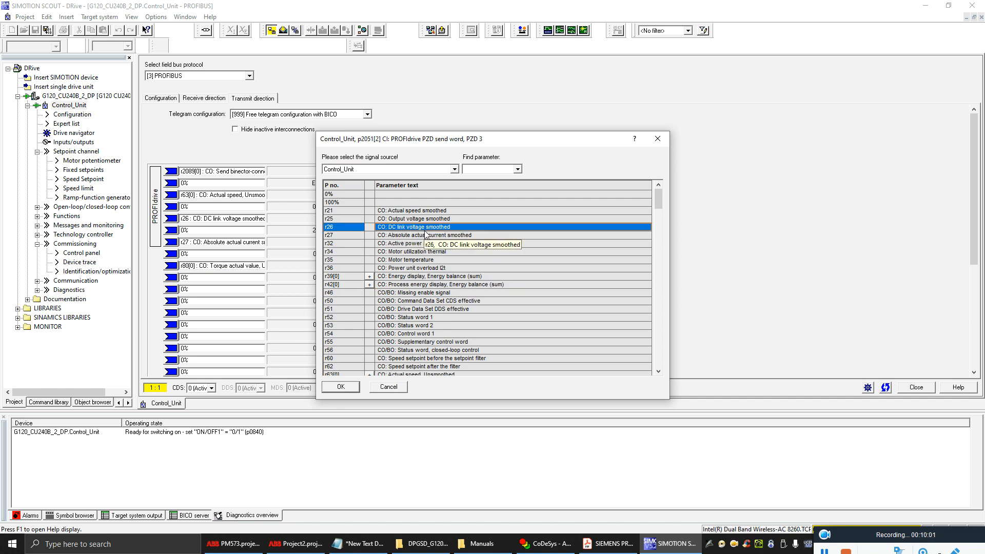
click(340, 386)
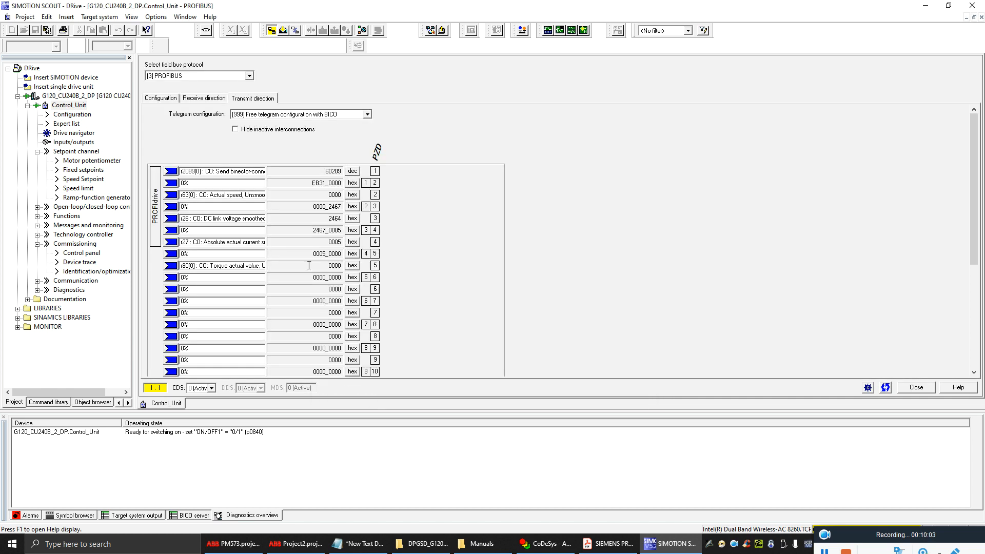
Examine the signal source assigned to transmitted PZD 4 without changing it.
click(171, 253)
click(267, 291)
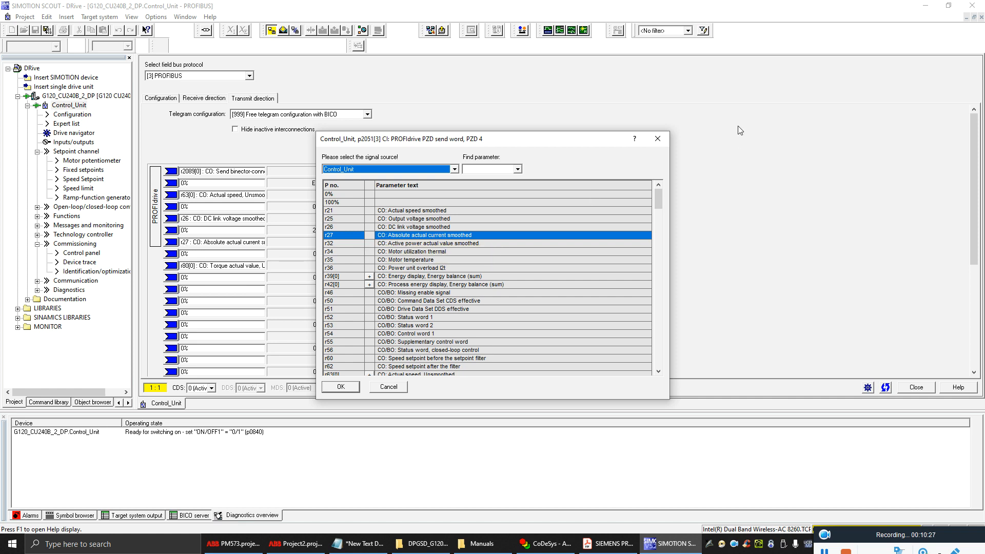
click(657, 138)
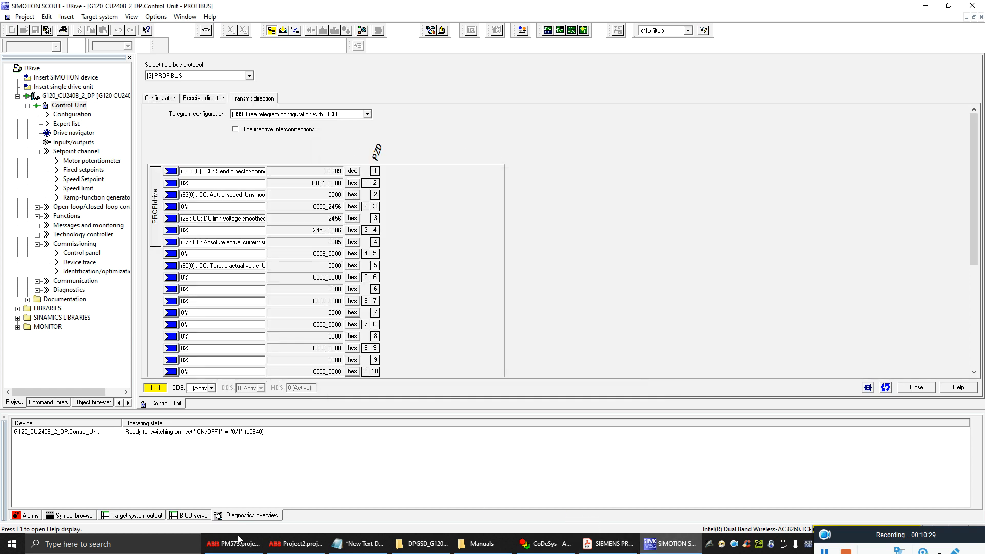
In Automation Builder, name the Input0 Word3 variable CURRENT_SIEMENS and save the project.
click(296, 543)
double_click(375, 145)
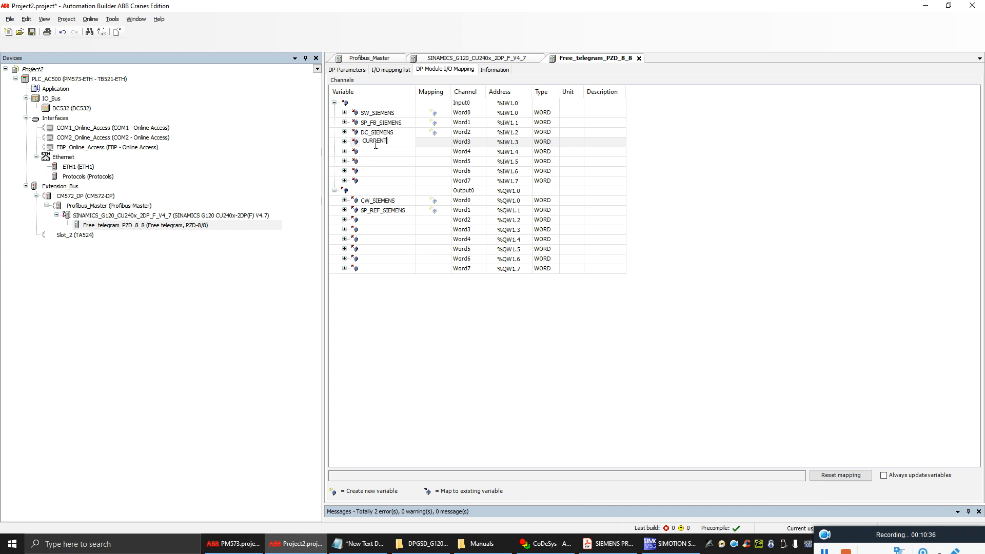
text(CURRENT_SIEMENS)
key(Return)
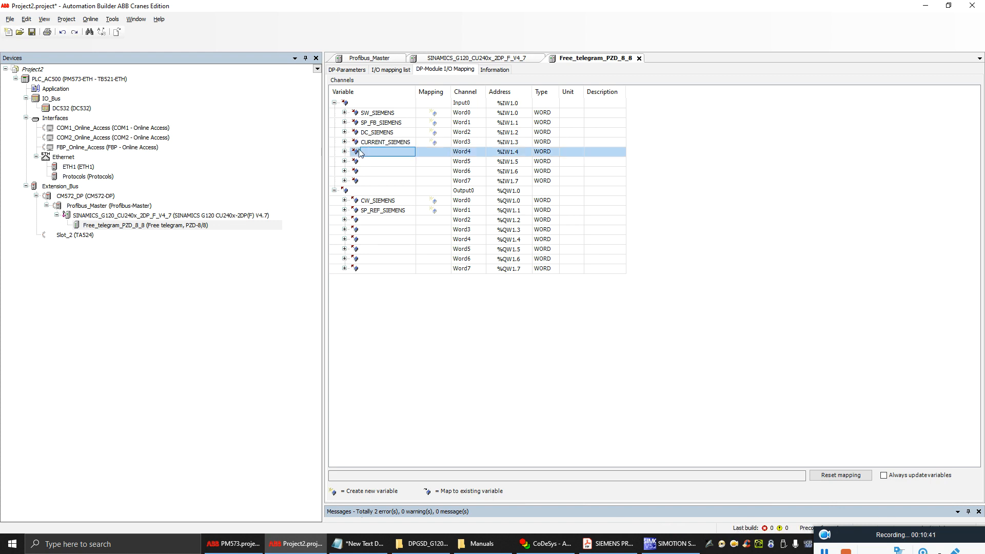
click(382, 144)
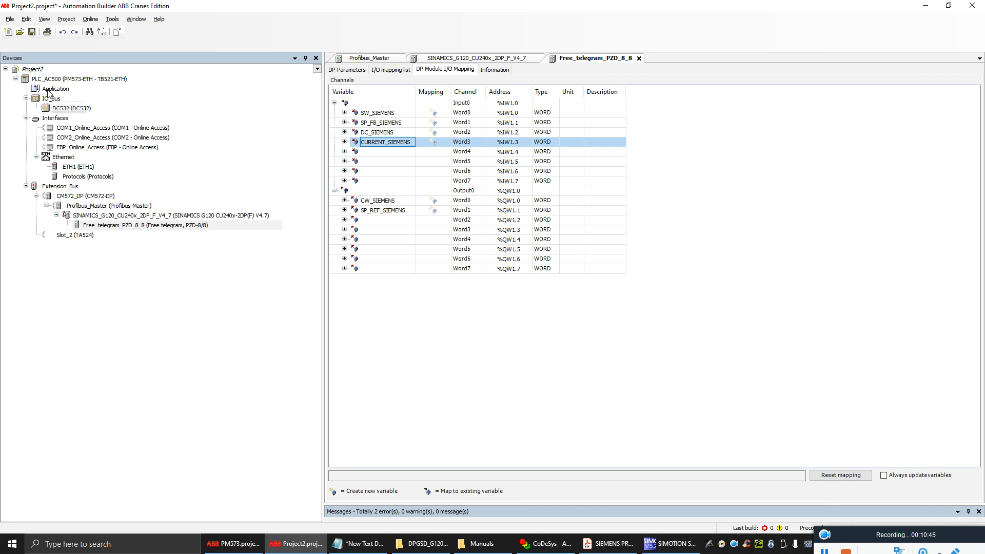
click(32, 32)
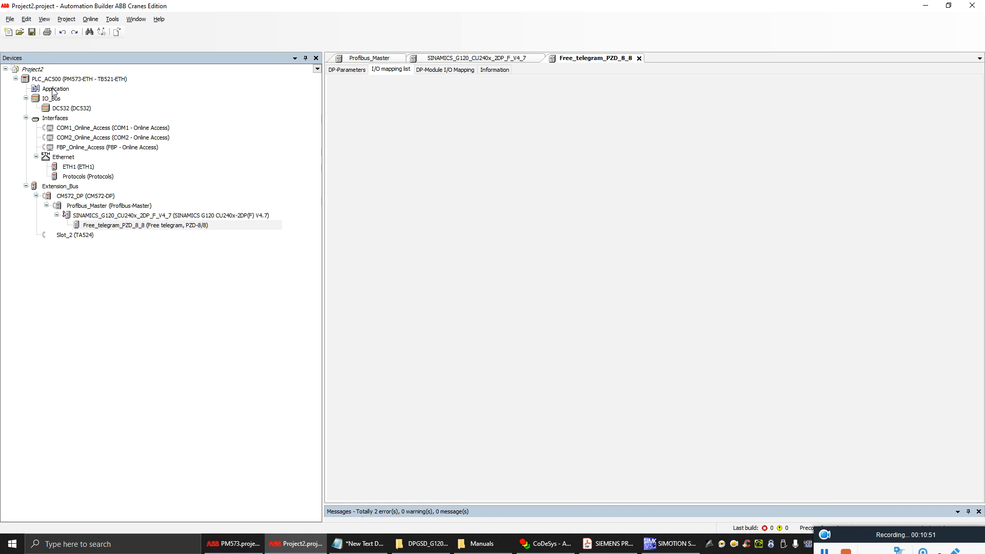
Open the PLC's Application in CoDeSys, and show transmitted PZD 3 in decimal in SIMOTION SCOUT before returning to CoDeSys.
click(52, 89)
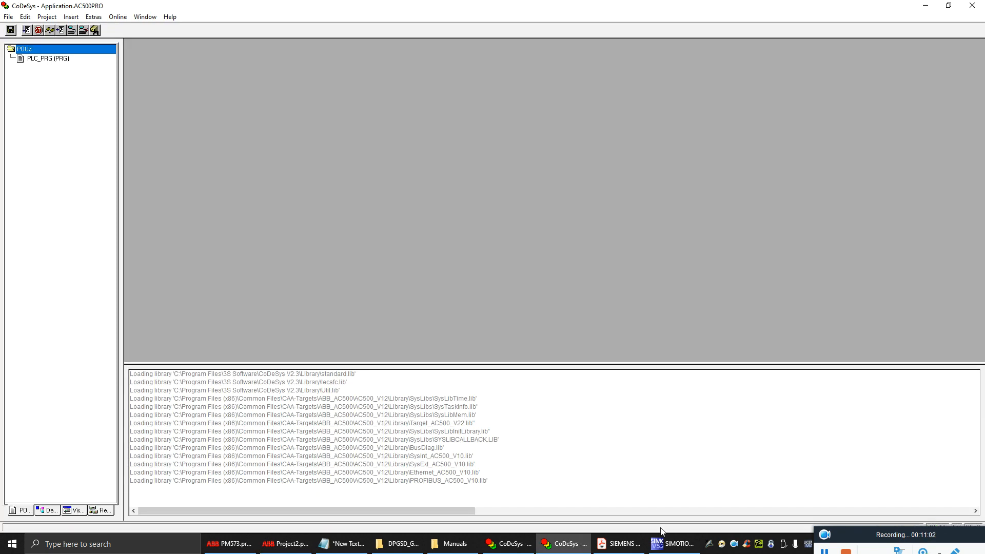
click(672, 544)
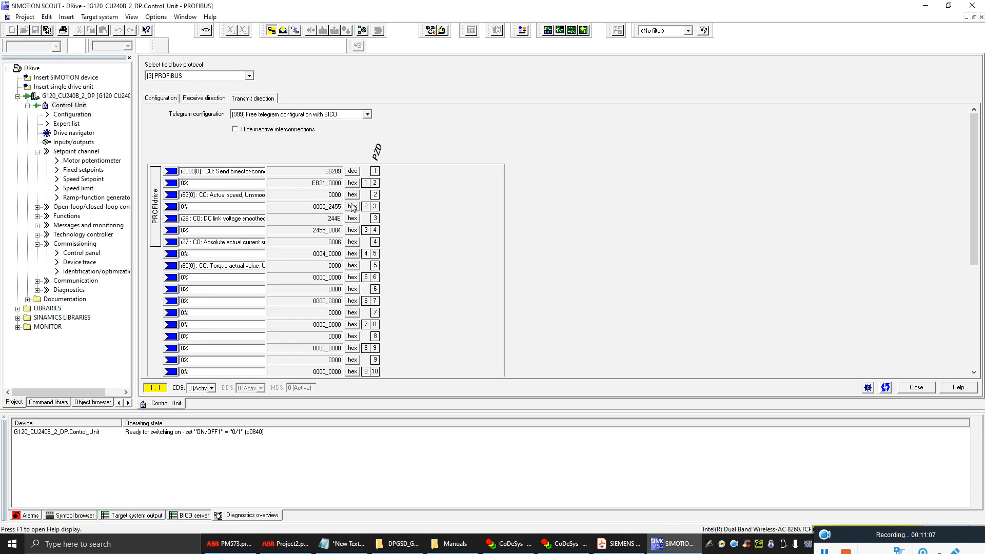
click(351, 219)
click(563, 544)
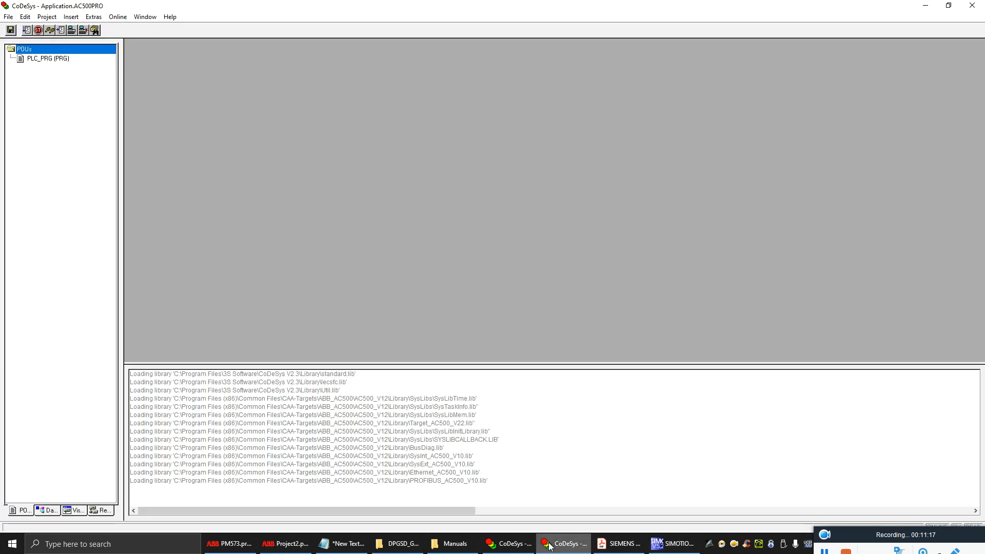
click(513, 552)
click(563, 544)
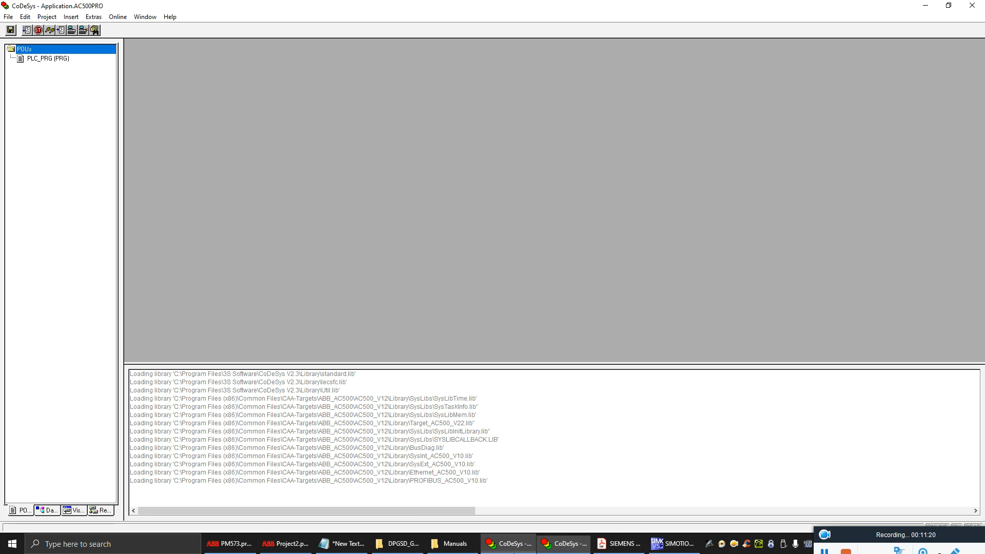
Open the PLC_PRG program, log in to the PLC and run the application.
double_click(62, 59)
click(118, 17)
click(133, 30)
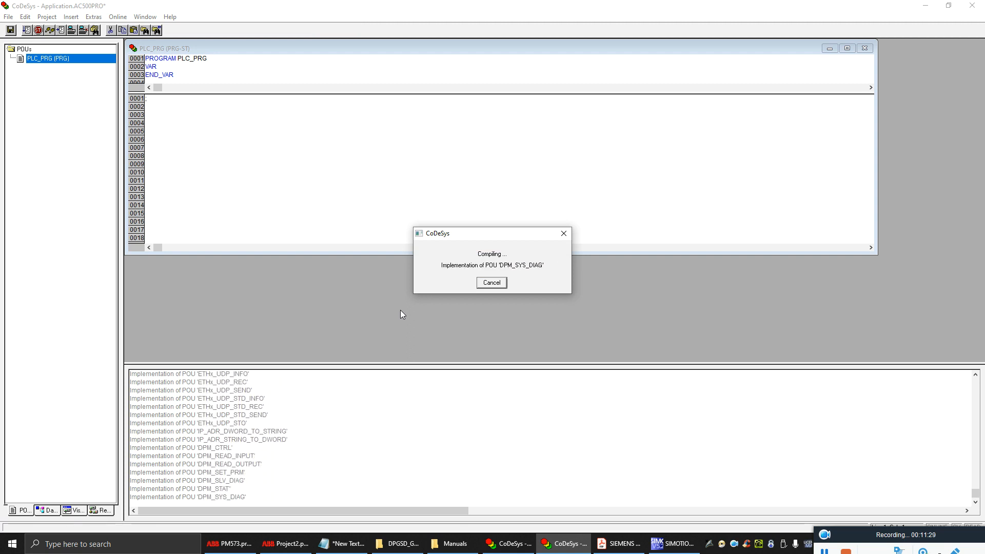
click(411, 293)
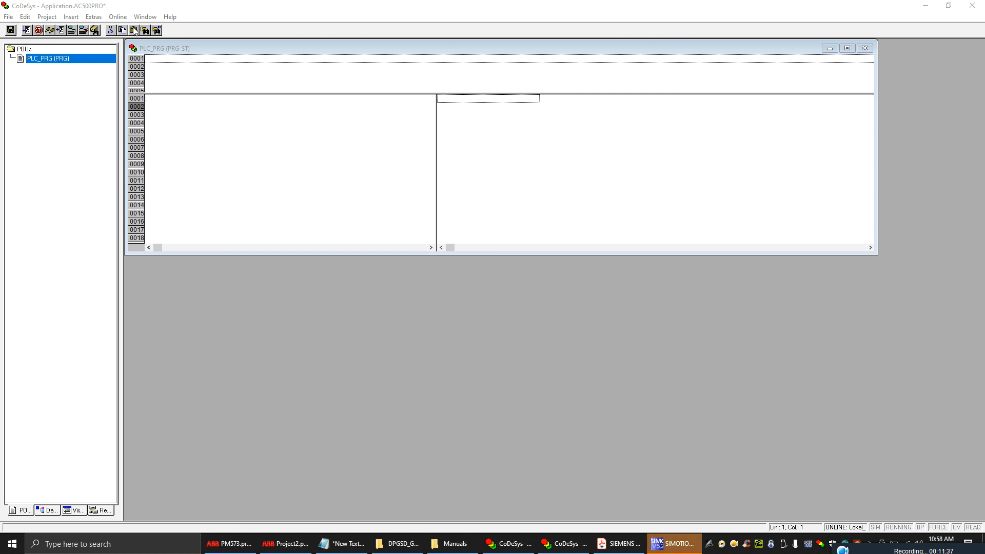
click(118, 16)
click(138, 66)
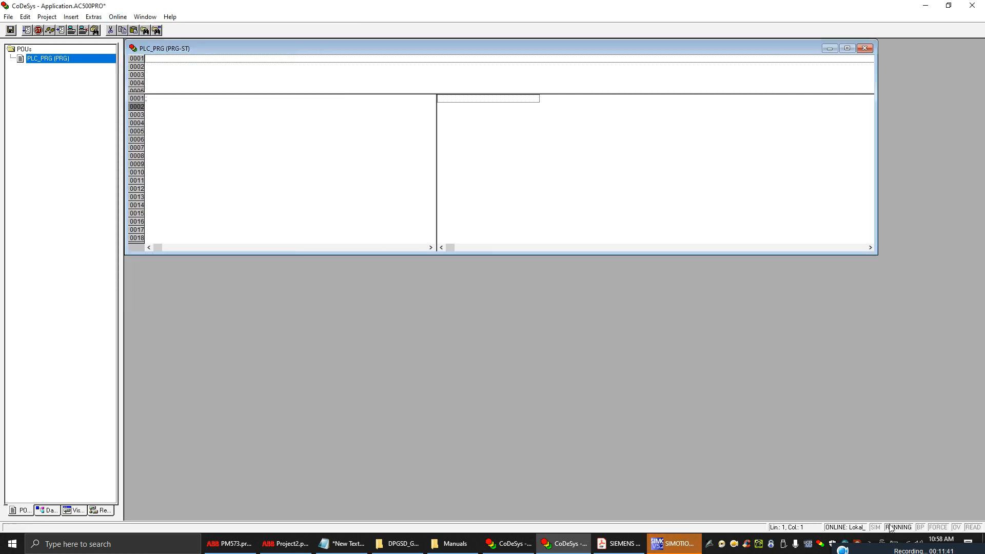
Open Free_telegram_PZD_8_8_Module_Mapping in the global variables, under Extension_Bus, CM572_DP, Profibus_Master and the SINAMICS G120 drive.
click(102, 511)
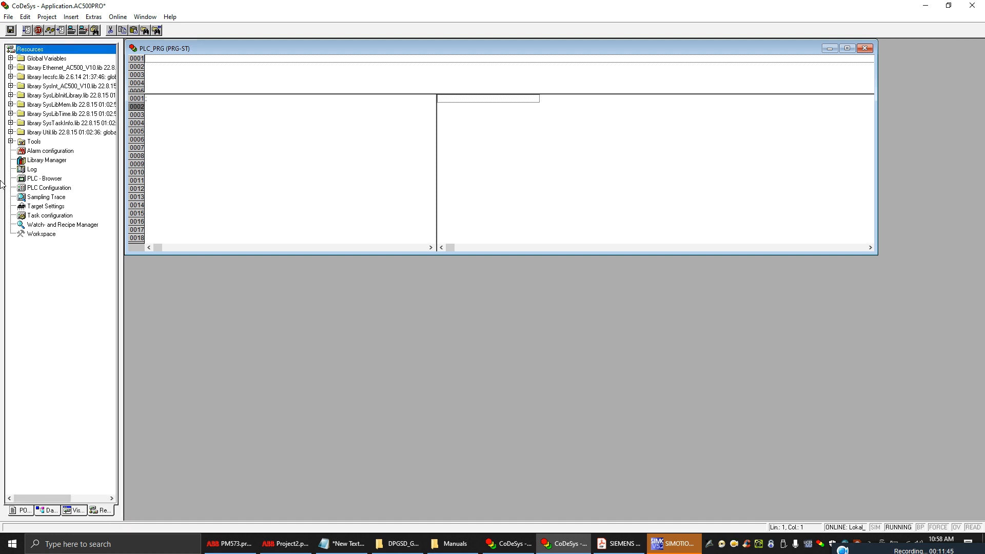
click(11, 58)
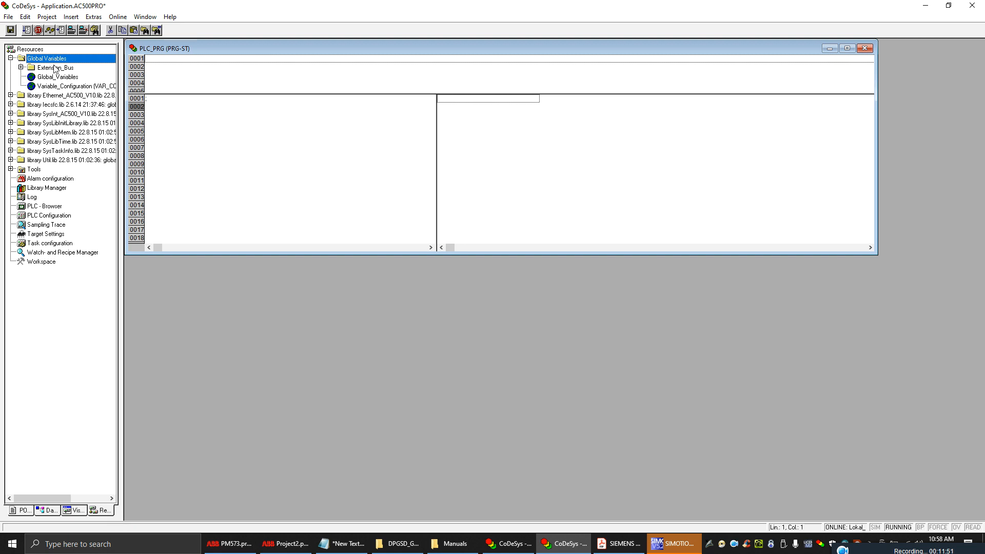
click(21, 68)
click(51, 67)
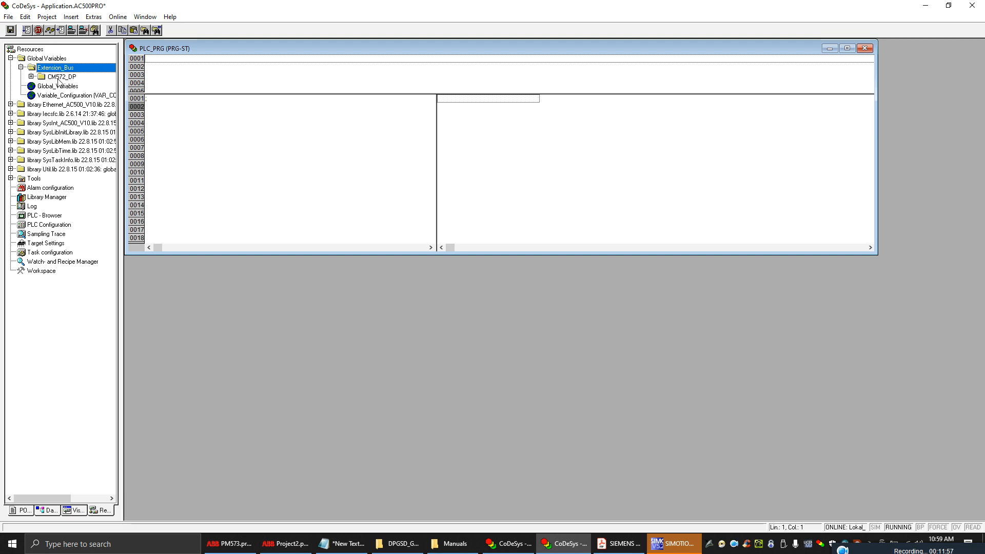
click(58, 77)
click(31, 76)
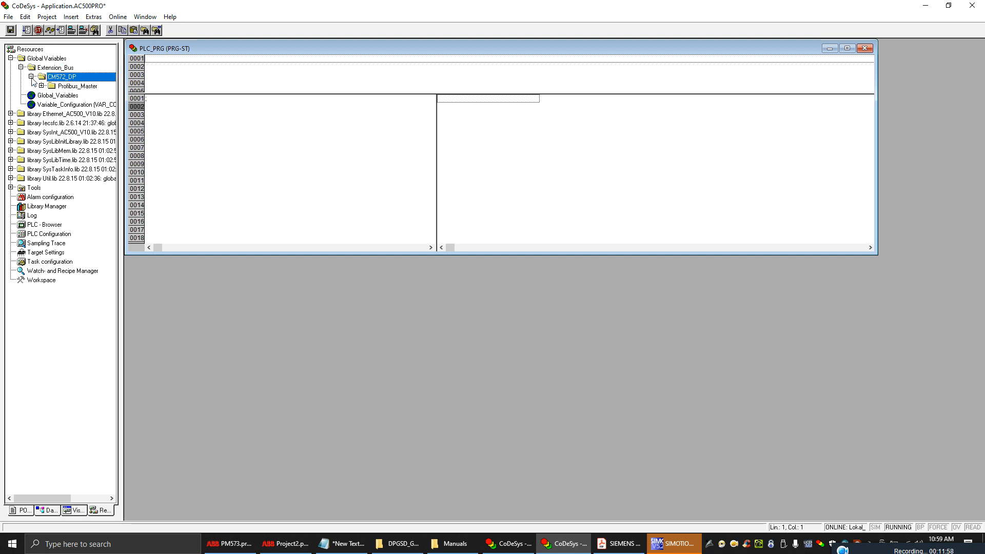
double_click(59, 86)
click(79, 96)
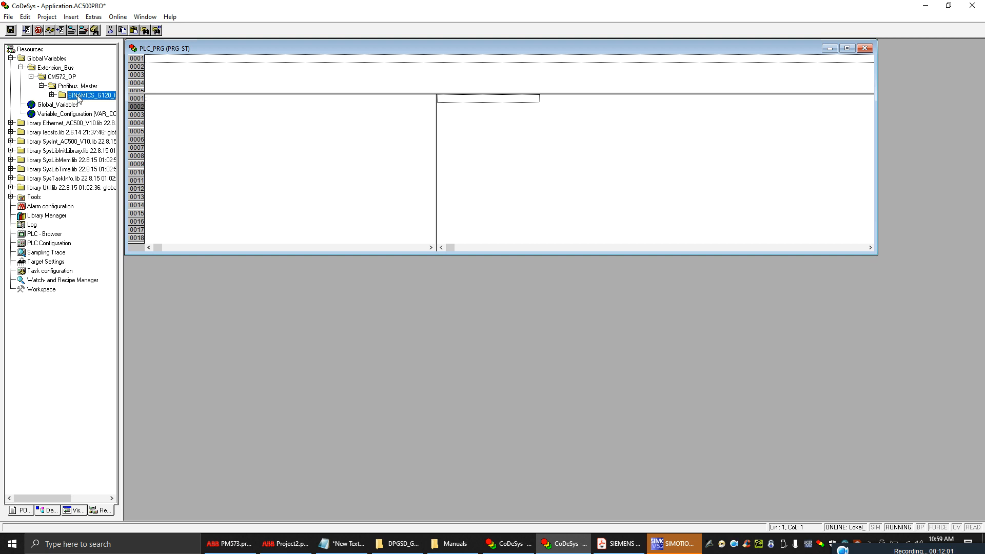
drag(124, 103, 221, 103)
click(52, 95)
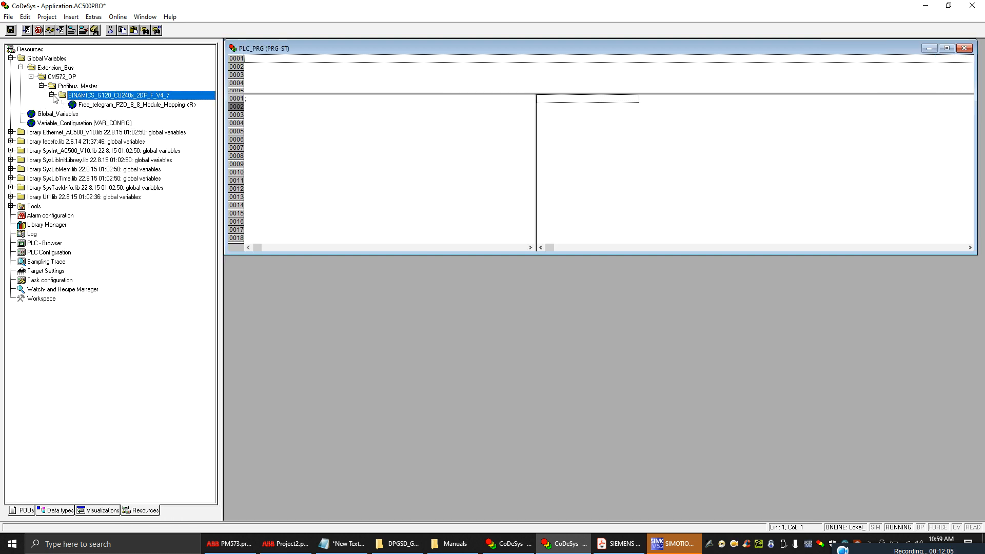
click(91, 108)
double_click(92, 105)
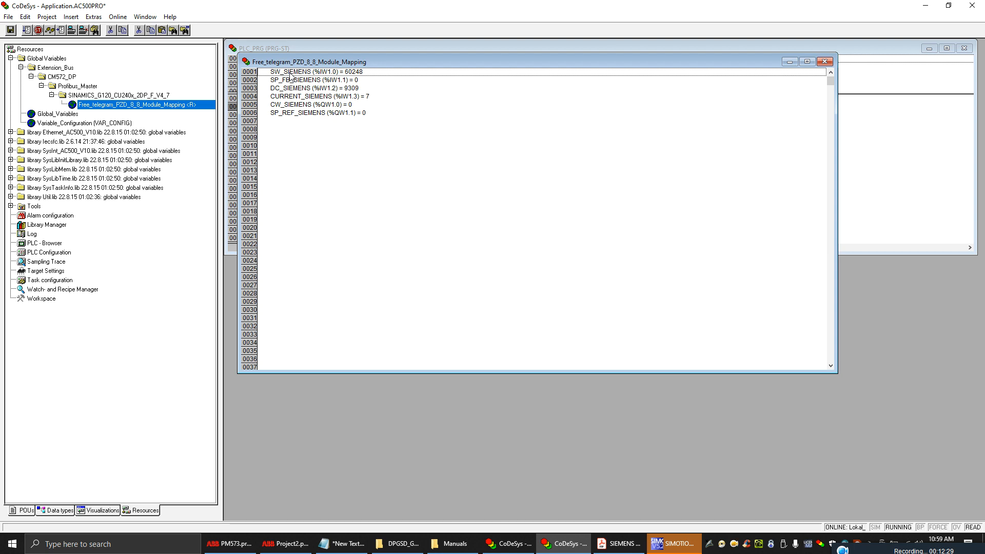
Examine the live values of the mapped telegram variables, including SP_FB_SIEMENS, CW_SIEMENS and SP_REF_SIEMENS.
click(284, 81)
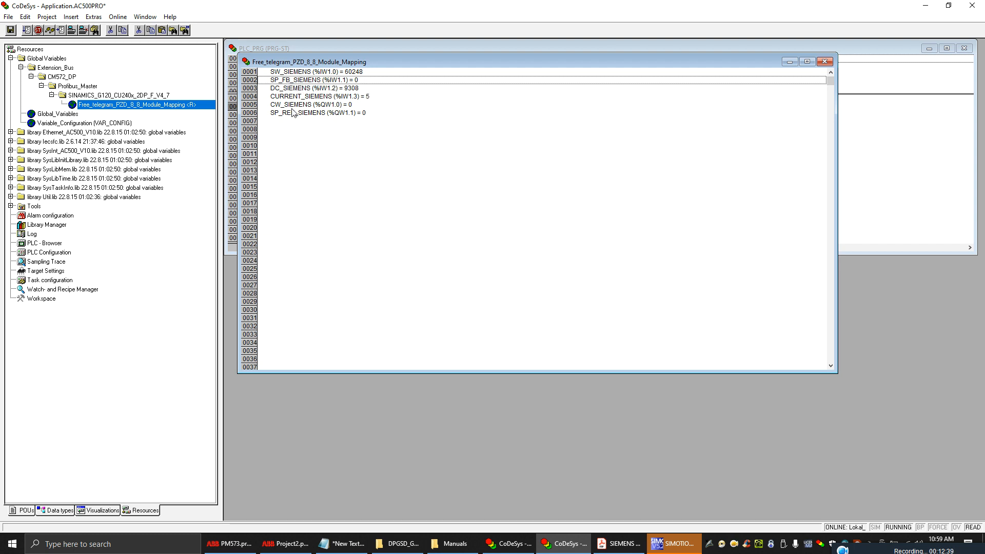
click(273, 107)
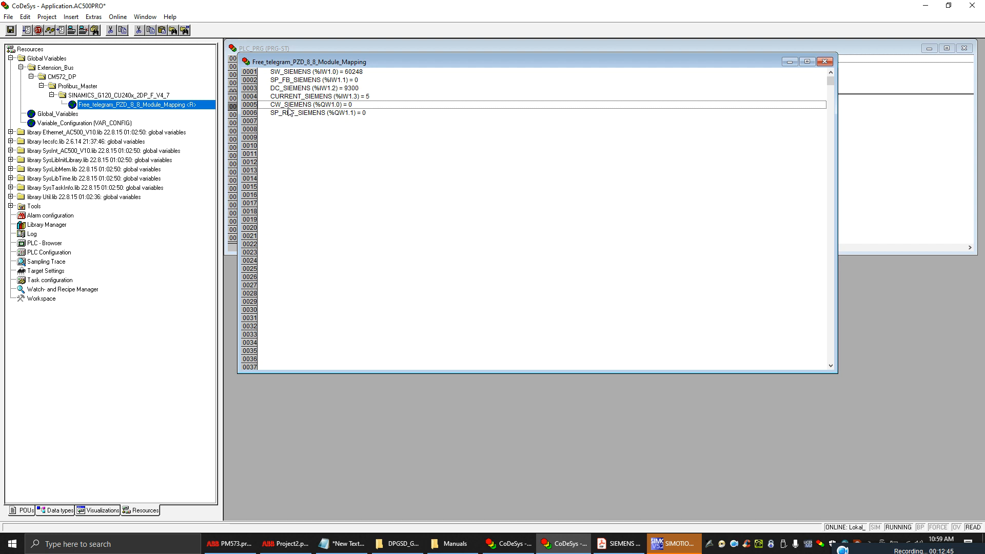
click(282, 114)
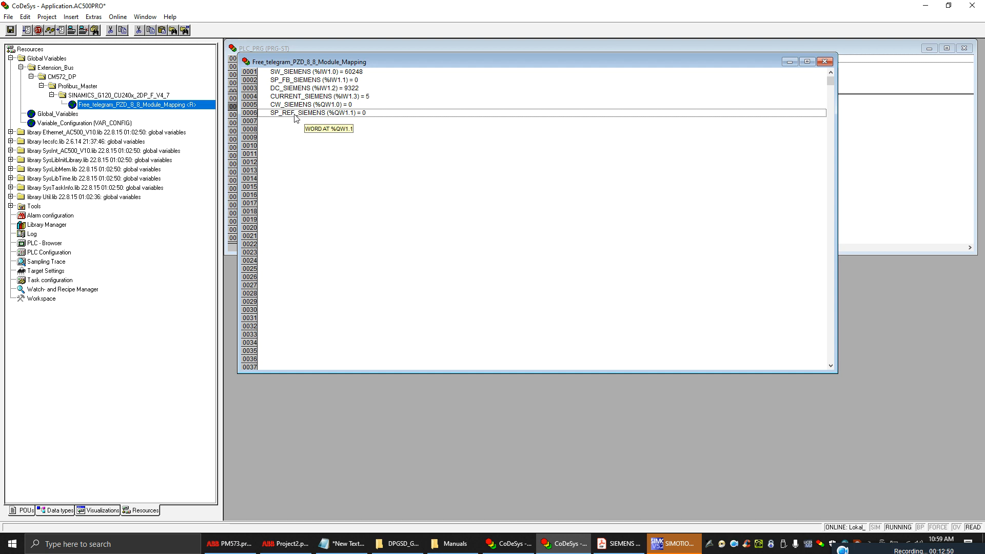
Log out from the PLC and return to the project's list of POUs.
click(117, 17)
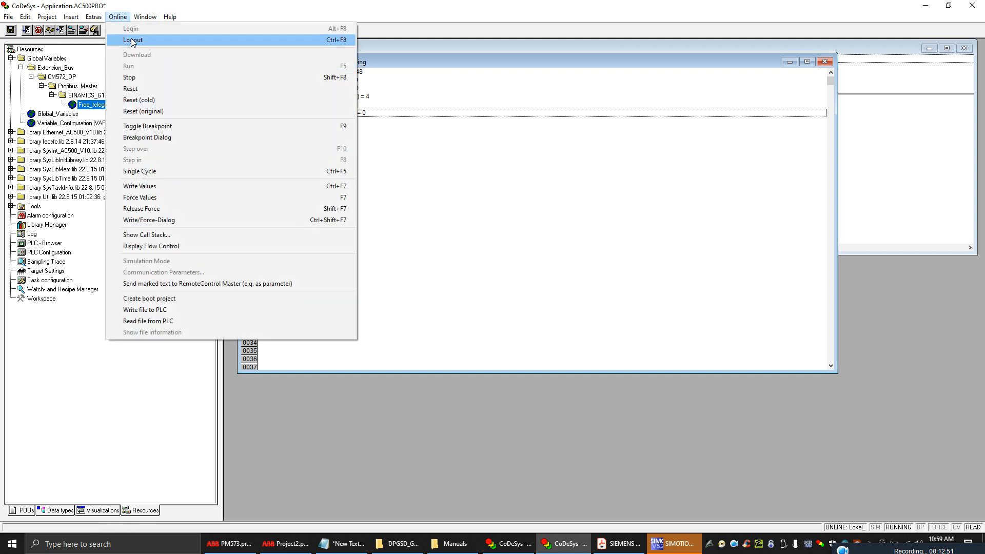
click(129, 38)
click(24, 512)
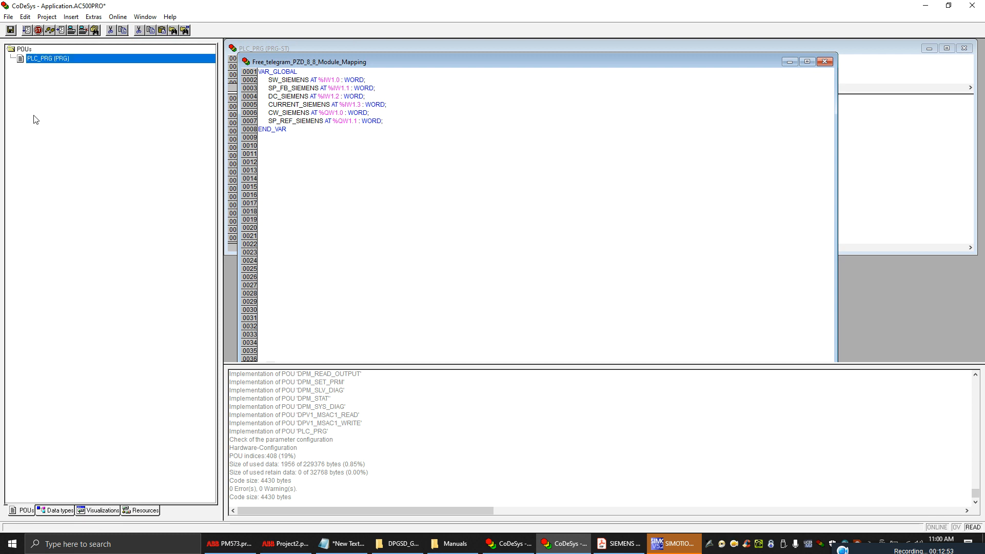
Bring the PLC_PRG program to the front and maximize its editor.
double_click(51, 59)
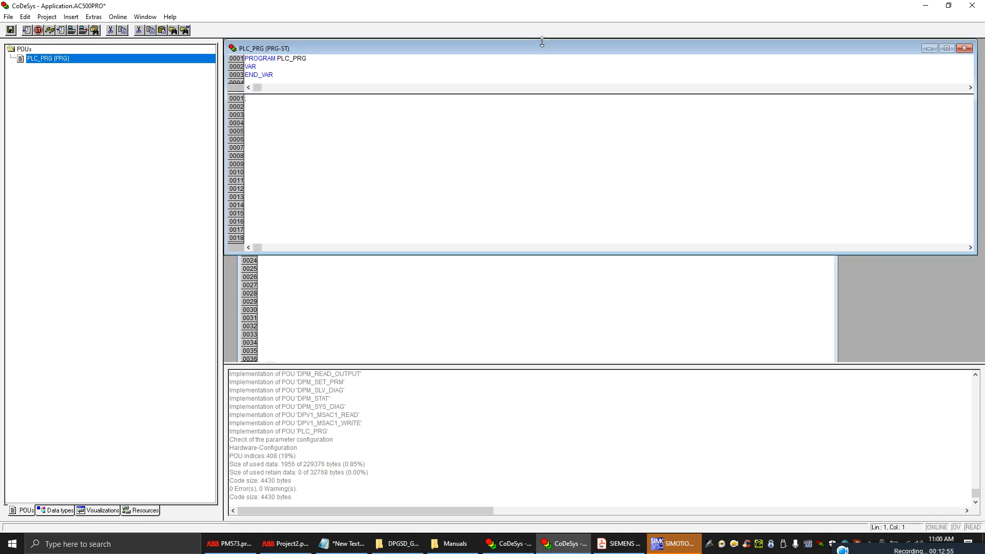
double_click(710, 48)
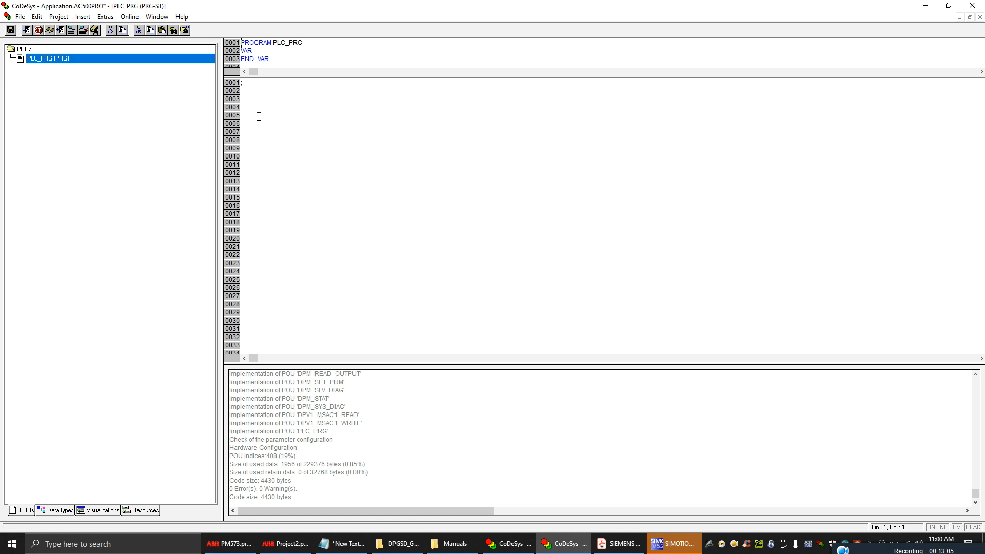
Switch to SIEMENS PROFIBUS COMM.pdf and examine the control word bits and the Status word 1 (ZSW1) bit table.
click(622, 544)
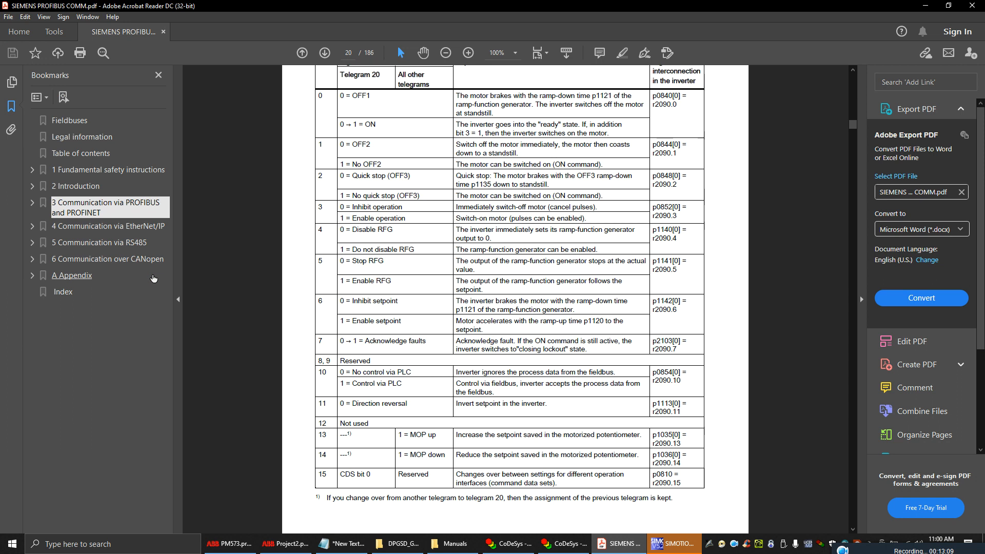
scroll(387, 175, up, 1)
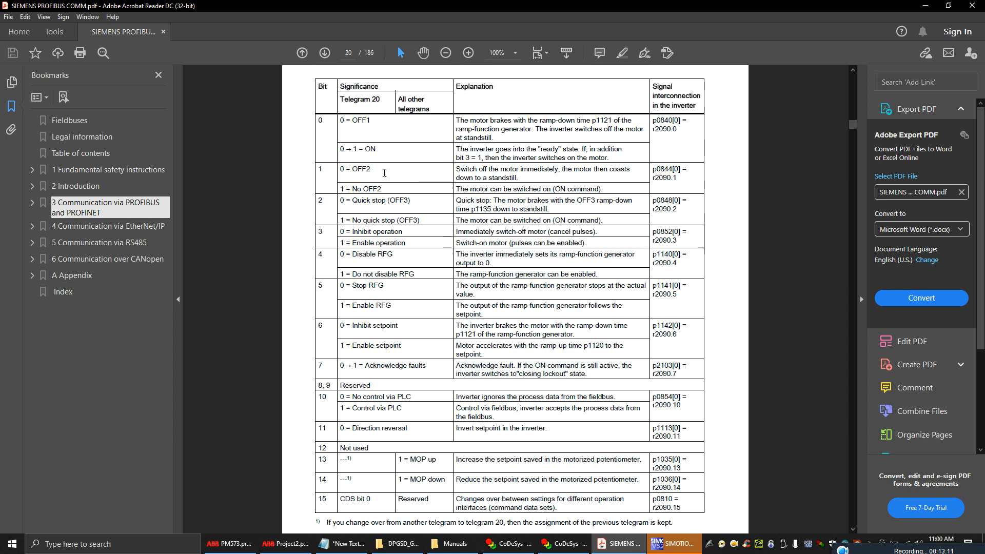
click(324, 53)
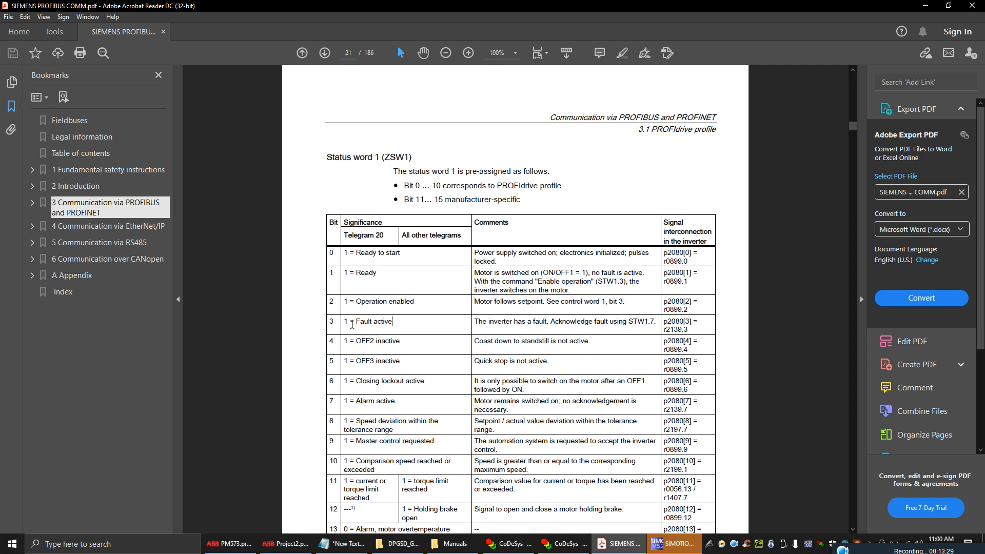
double_click(382, 322)
click(368, 327)
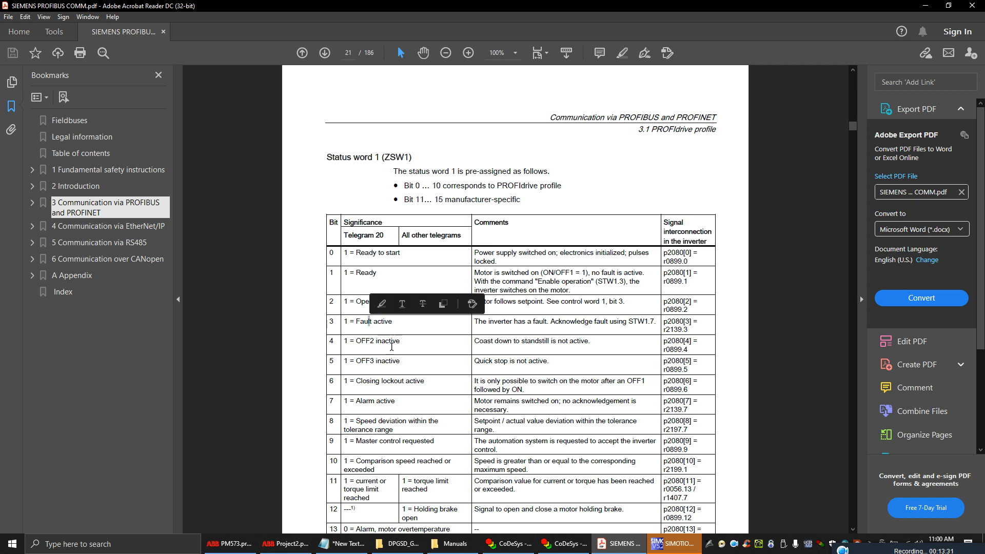
scroll(376, 339, down, 2)
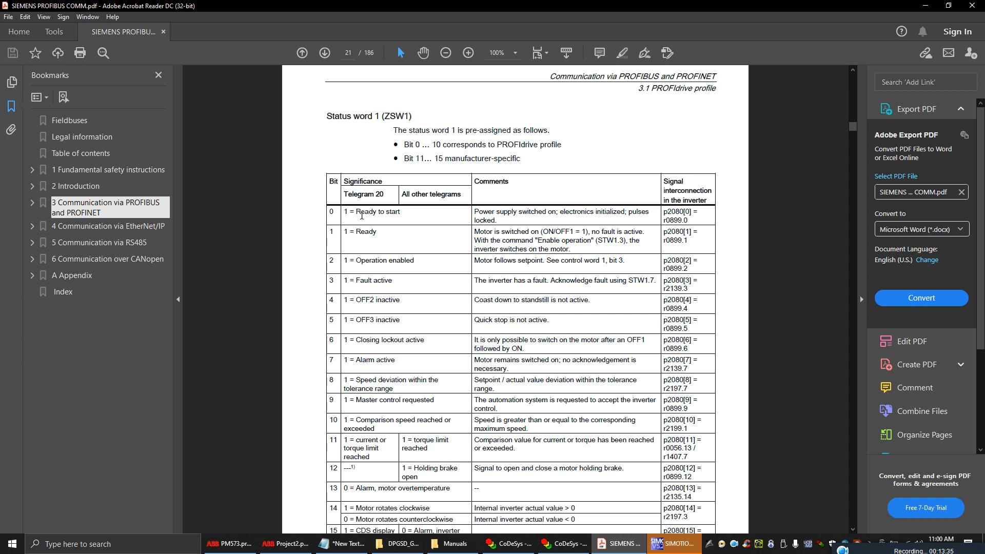
scroll(405, 366, down, 2)
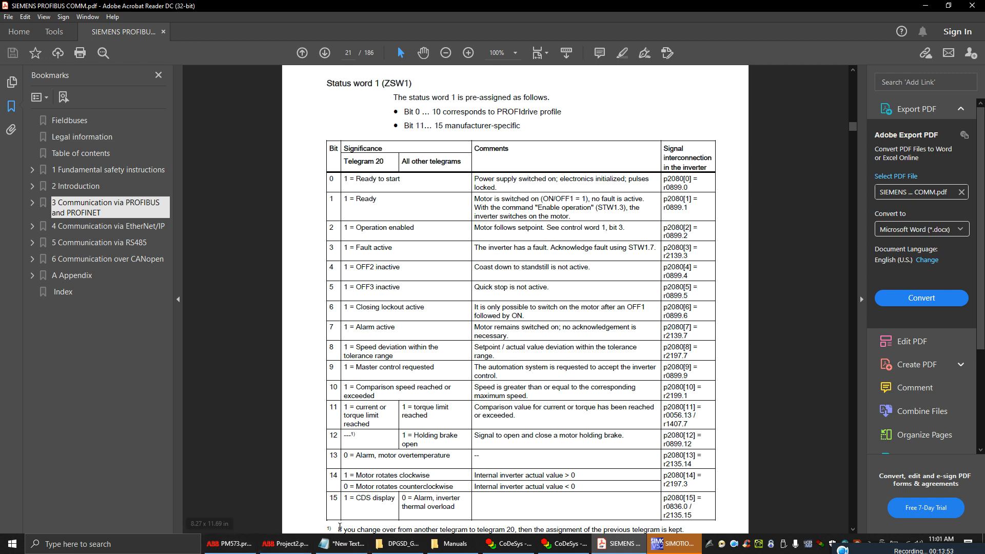
Return to PLC_PRG in CoDeSys and begin an assignment with RDY_TO_START:= on the first line.
click(554, 547)
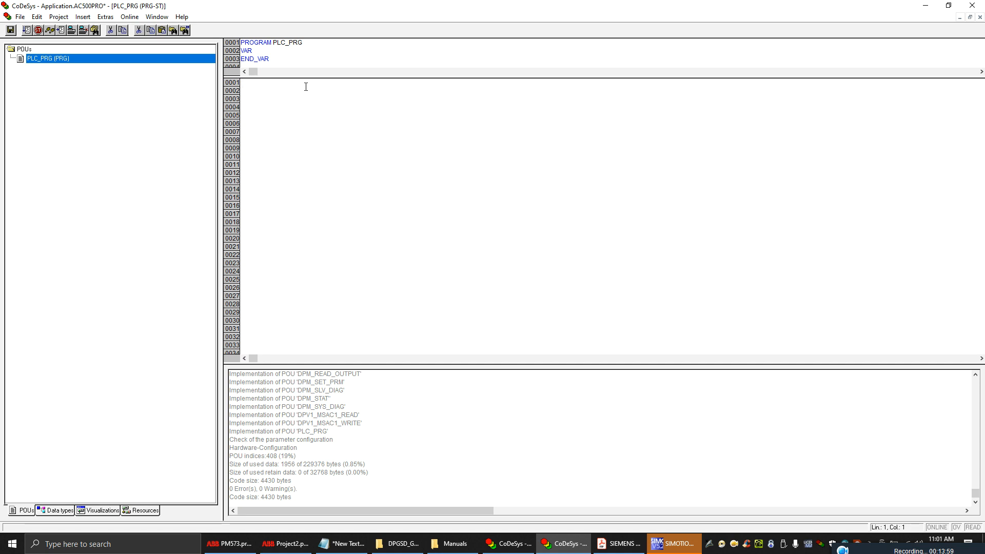
click(615, 544)
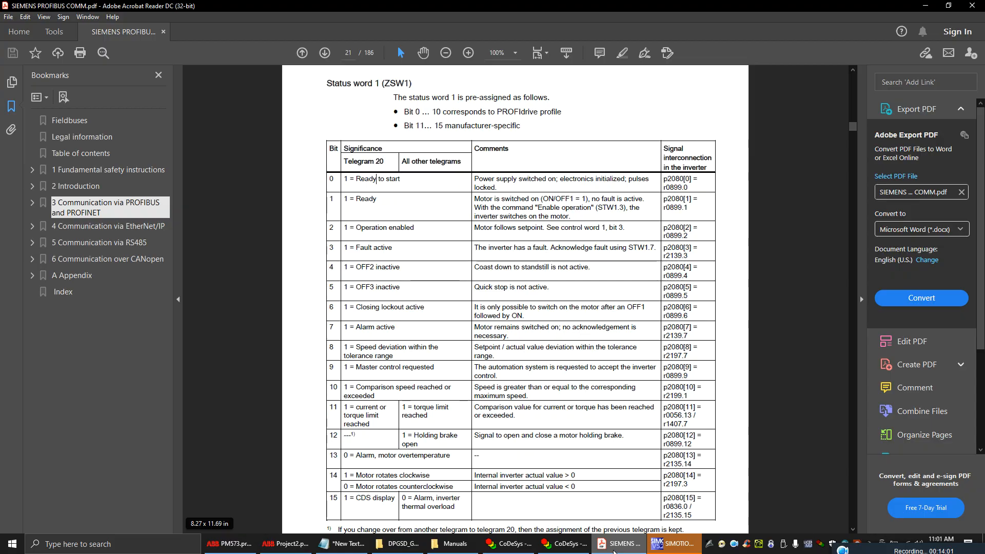
click(564, 544)
text(R)
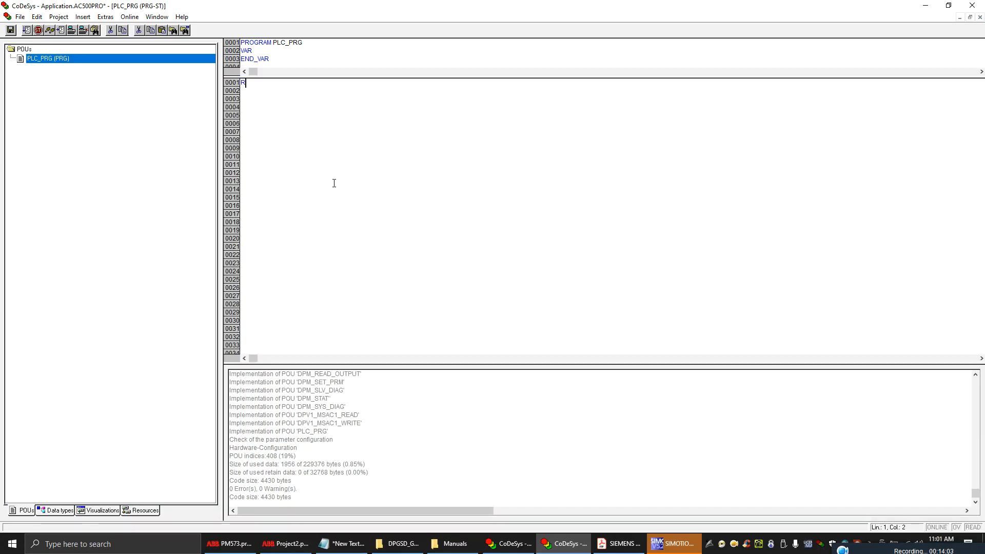
text(DY_TO_START)
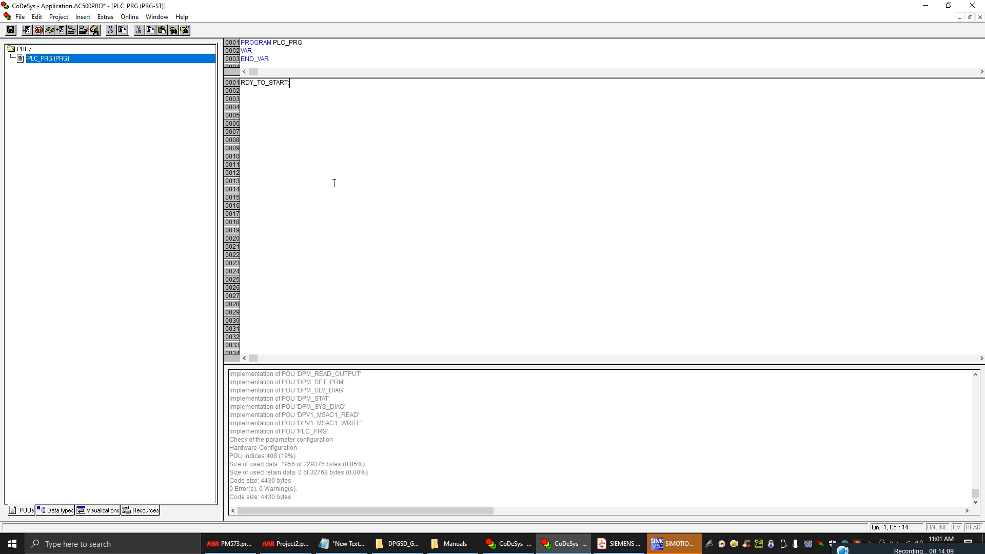
text(:=)
Switch to Automation Builder and copy the variable name SW_SIEMENS from the DP-Module I/O Mapping of Free_telegram_PZD_8_8.
click(285, 543)
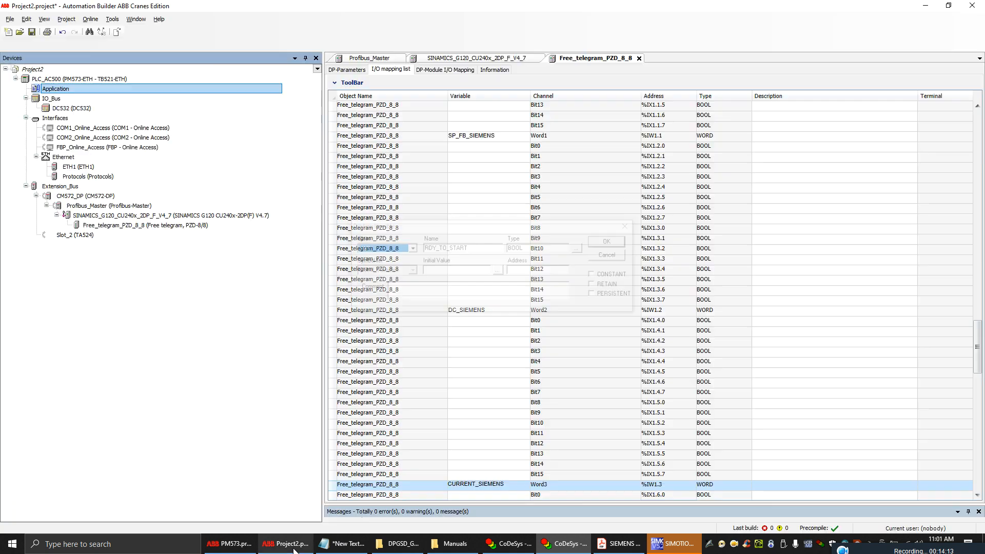
click(452, 71)
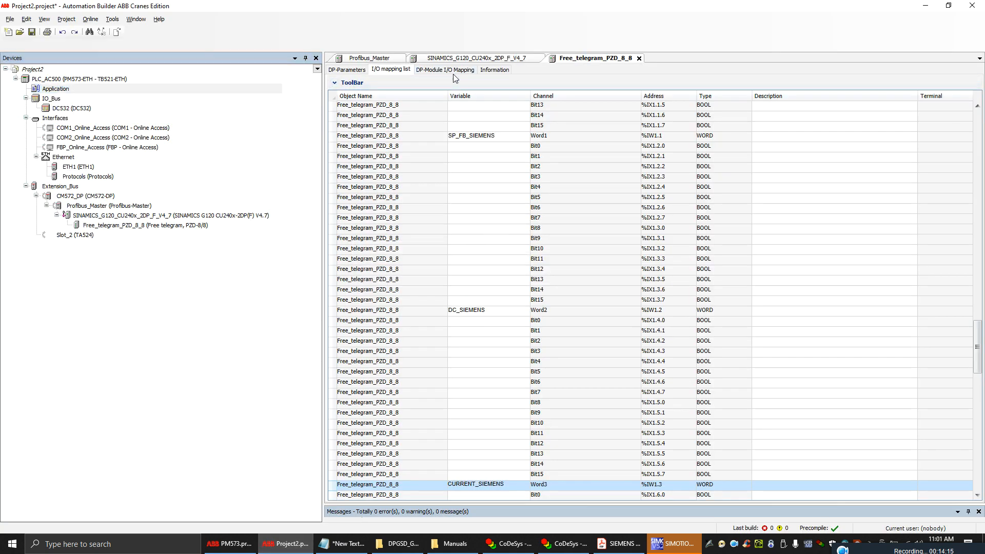
double_click(373, 113)
key(ctrl+c)
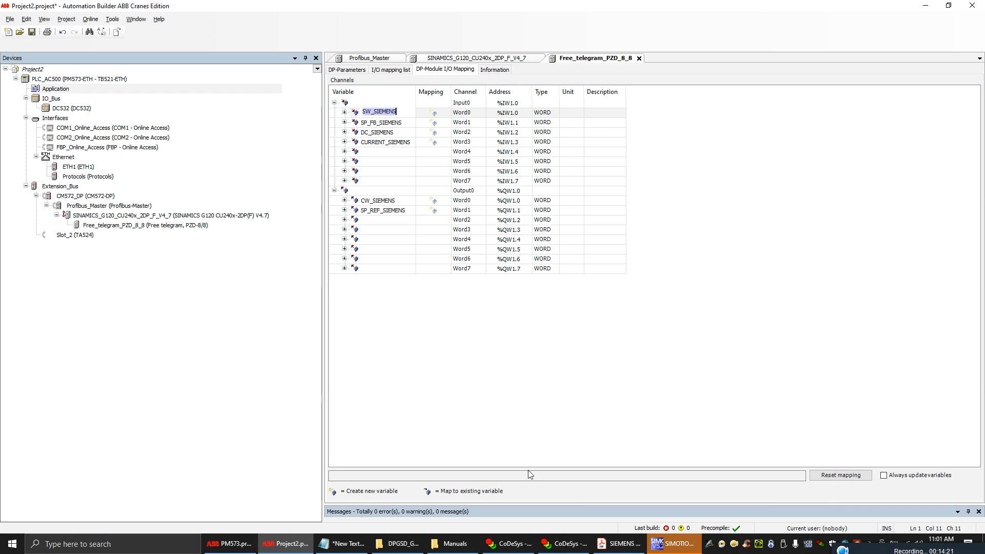
Back in CoDeSys, declare RDY_TO_START as a BOOL variable and complete its assignment with SW_SIEMENS.0;.
click(563, 543)
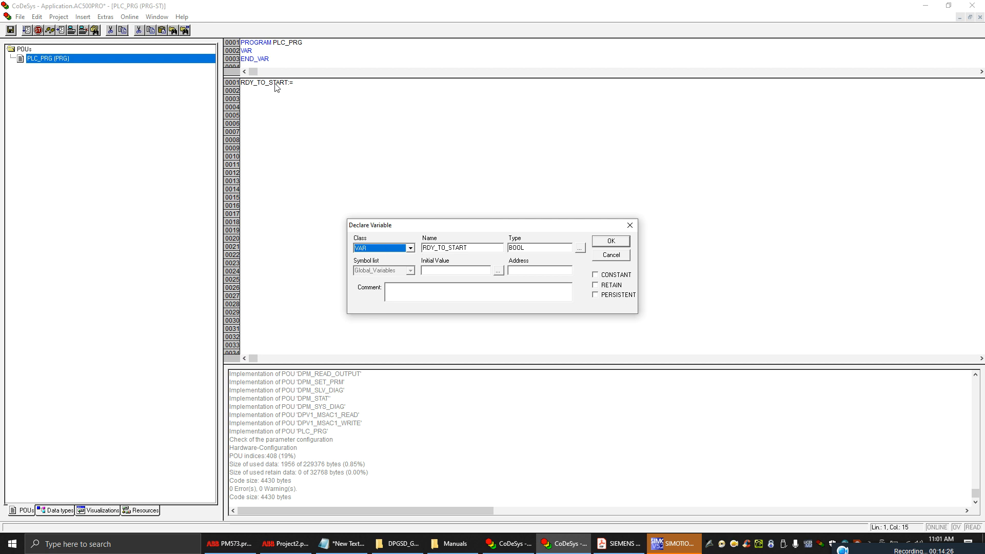
click(609, 242)
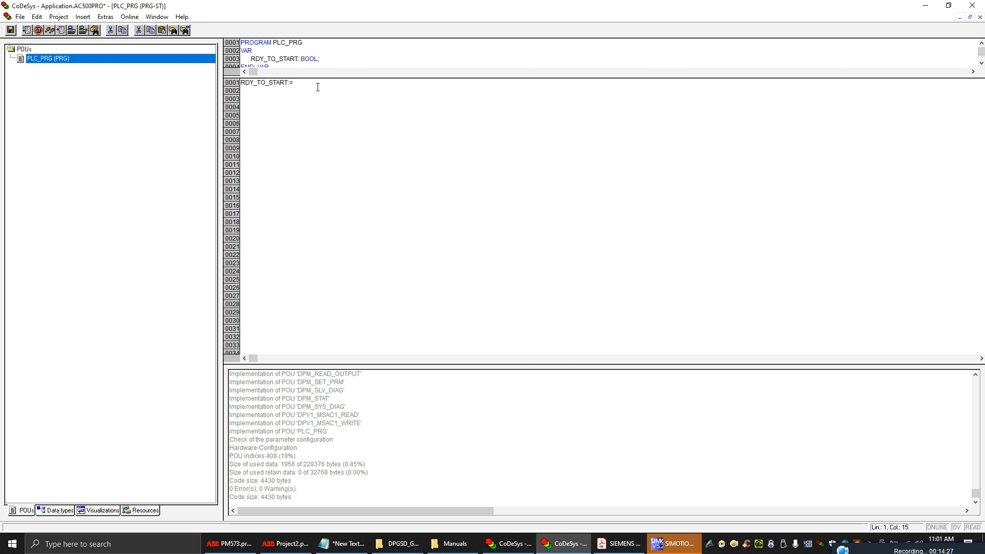
key(ctrl+v)
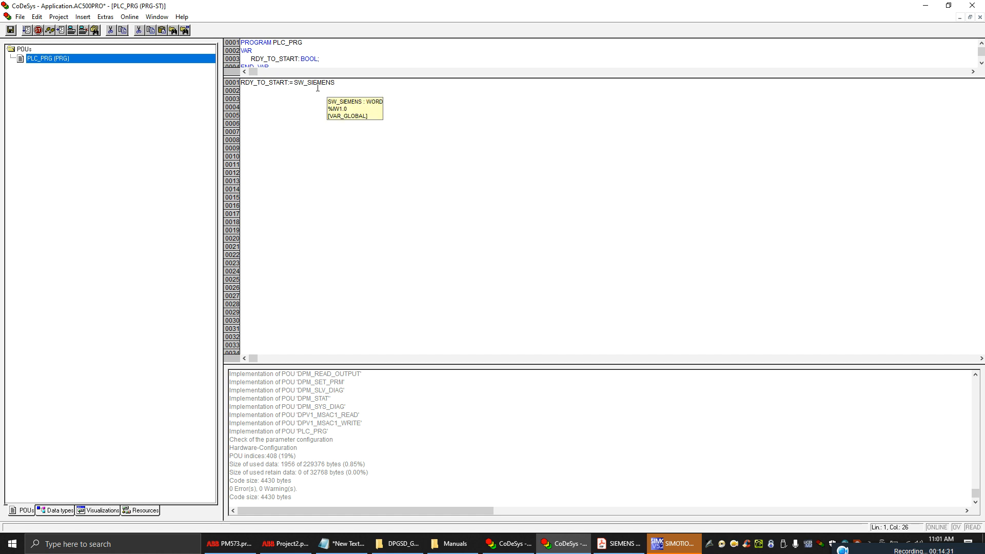
text(.0;)
Check the status word table in the PDF and add the statement READY :=SW_SIEMENS.1; on the second line of PLC_PRG.
click(608, 545)
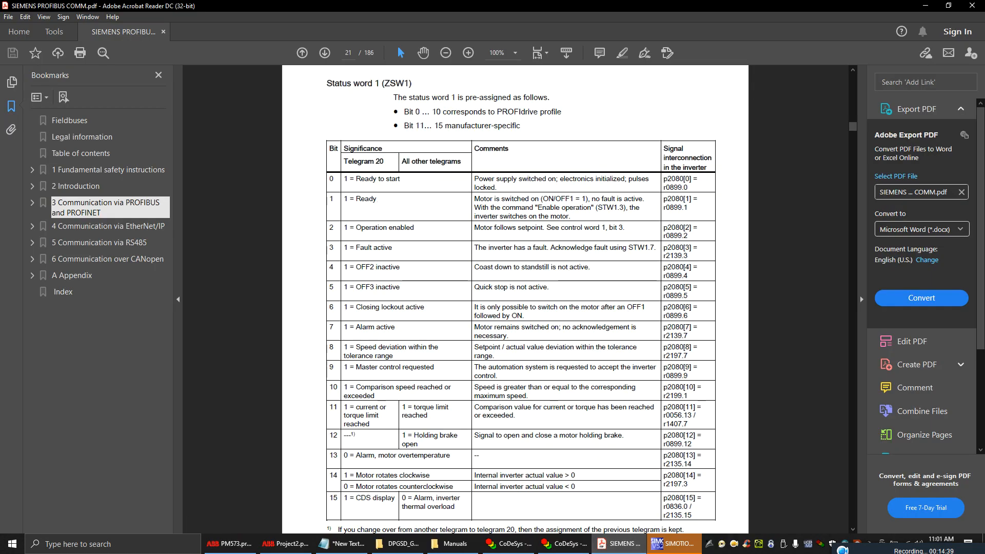
click(925, 5)
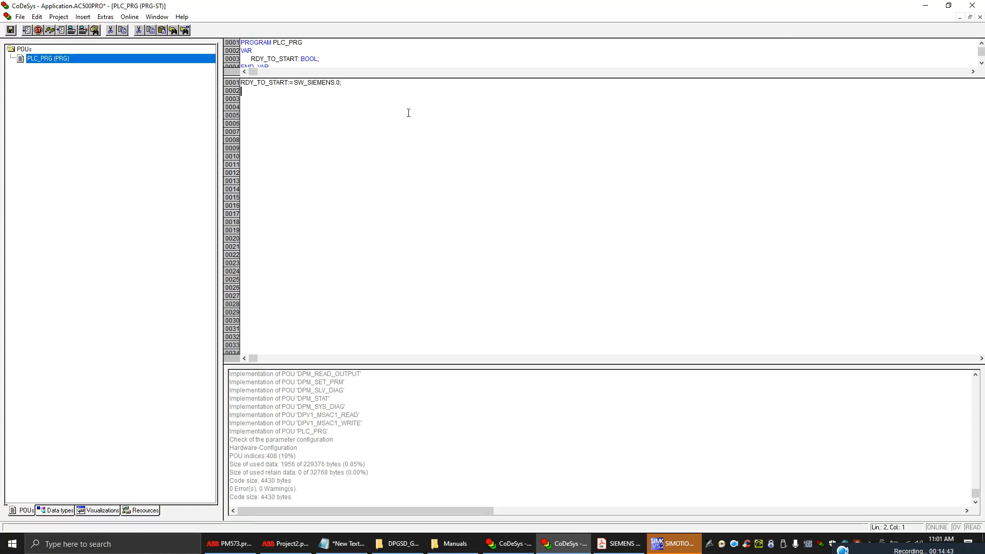
text(READY :=)
key(ctrl+v)
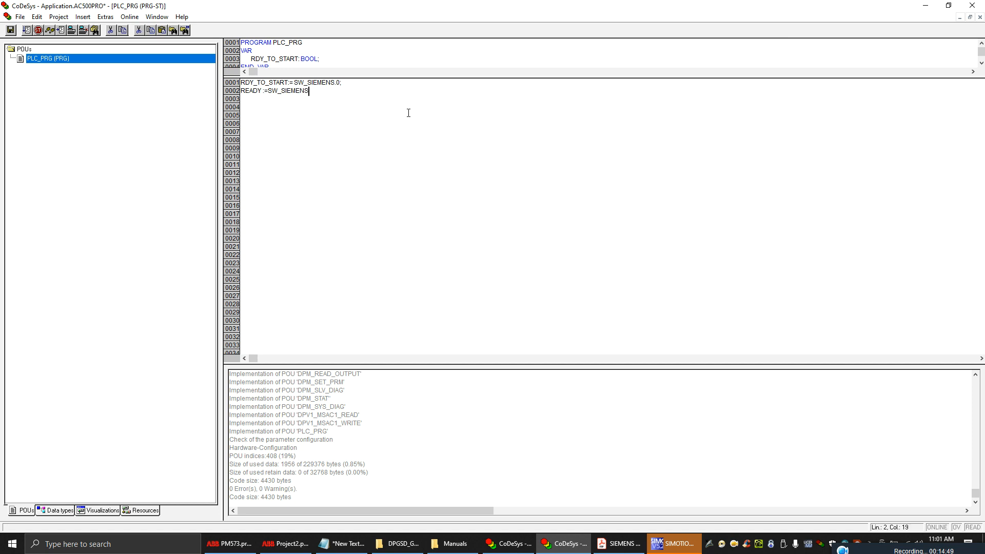
text(.1)
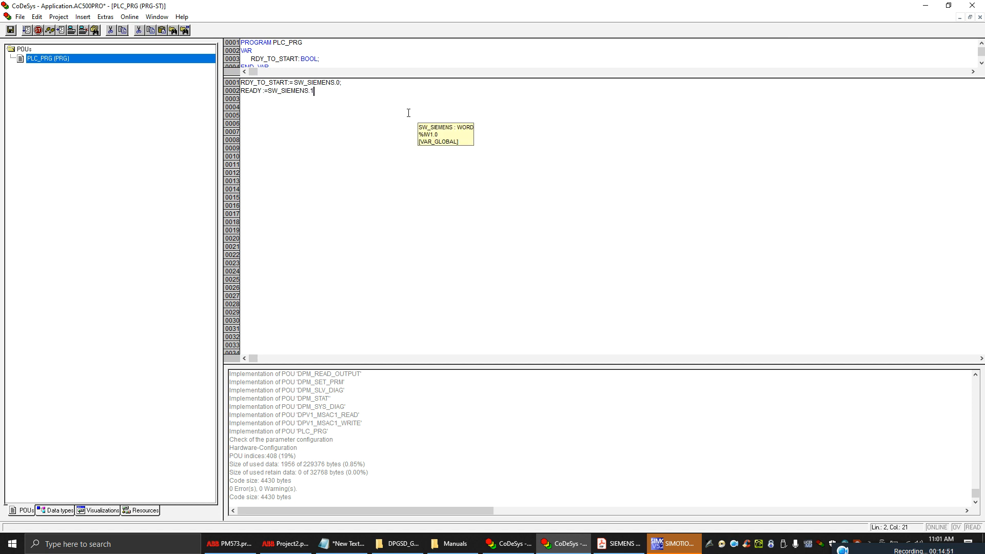
click(296, 154)
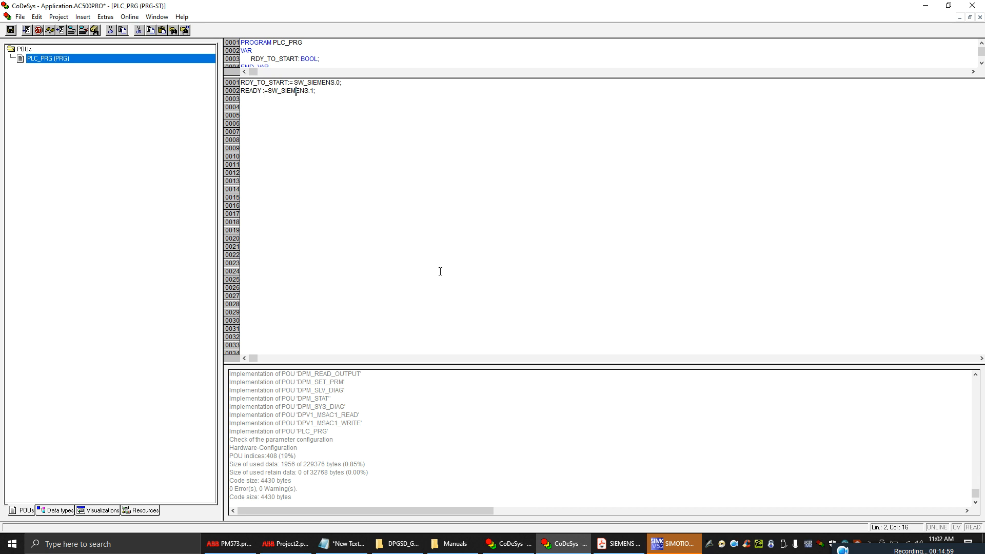
Copy the BOOL declarations SIEMENS_rdy_on to SIEMENS_remote from the Notepad document, then cancel the READY declaration and enlarge PLC_PRG's declaration area.
click(354, 546)
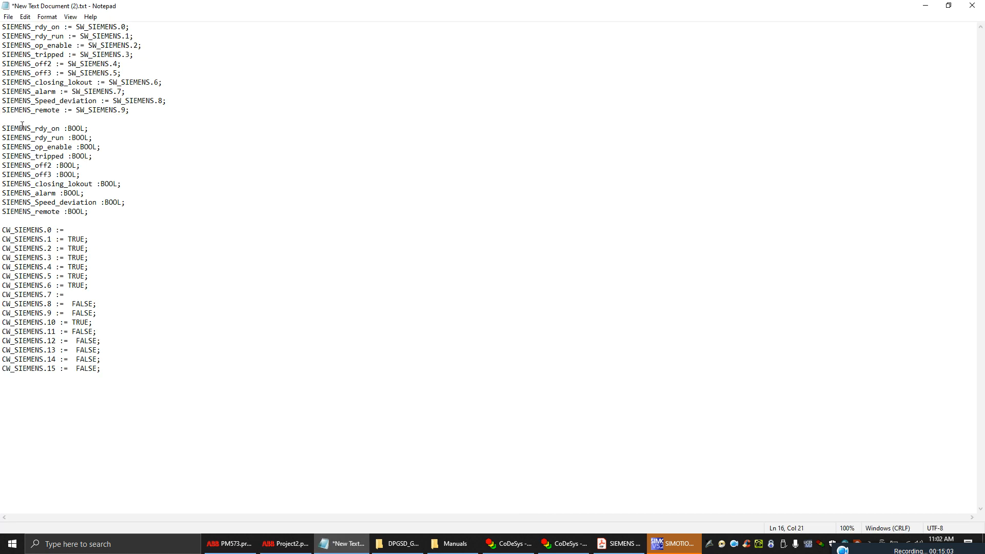
drag(2, 128, 92, 212)
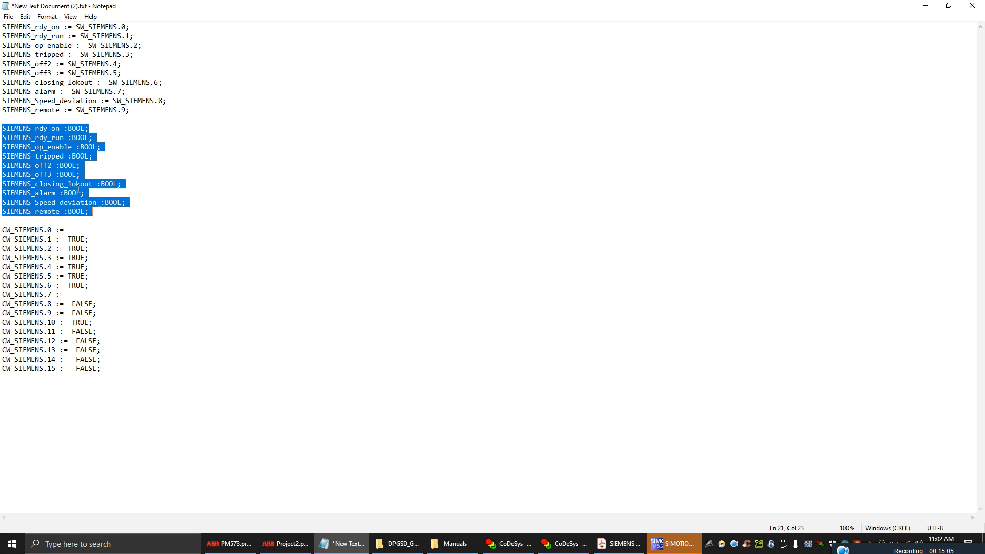
right_click(68, 184)
click(97, 217)
click(925, 6)
click(613, 257)
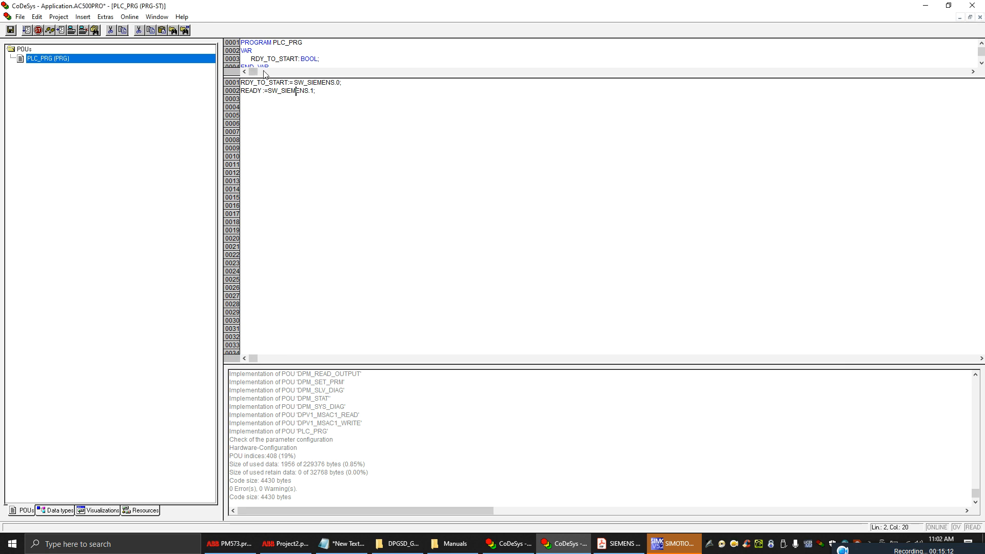
drag(283, 78, 283, 153)
drag(241, 59, 332, 62)
right_click(333, 62)
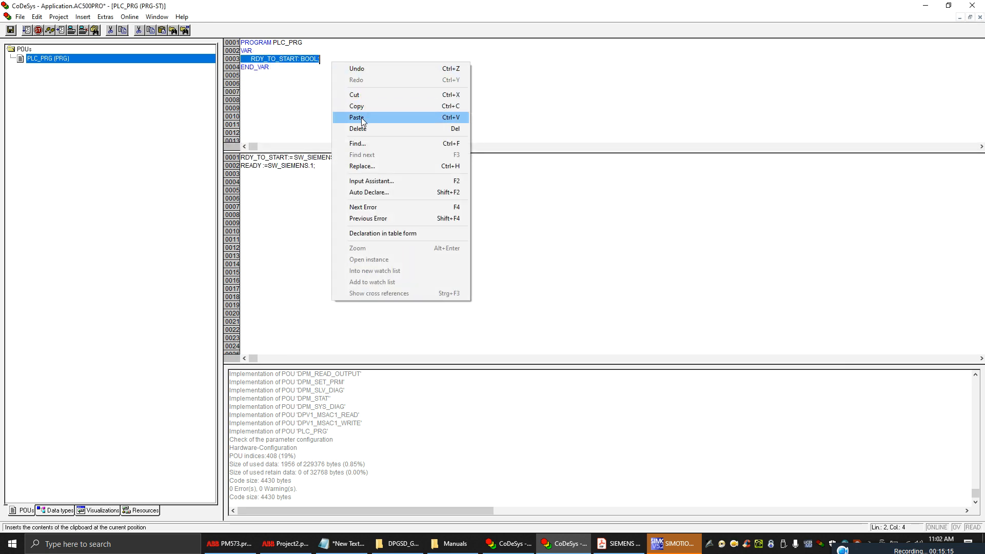
click(360, 114)
click(345, 198)
click(268, 91)
click(265, 68)
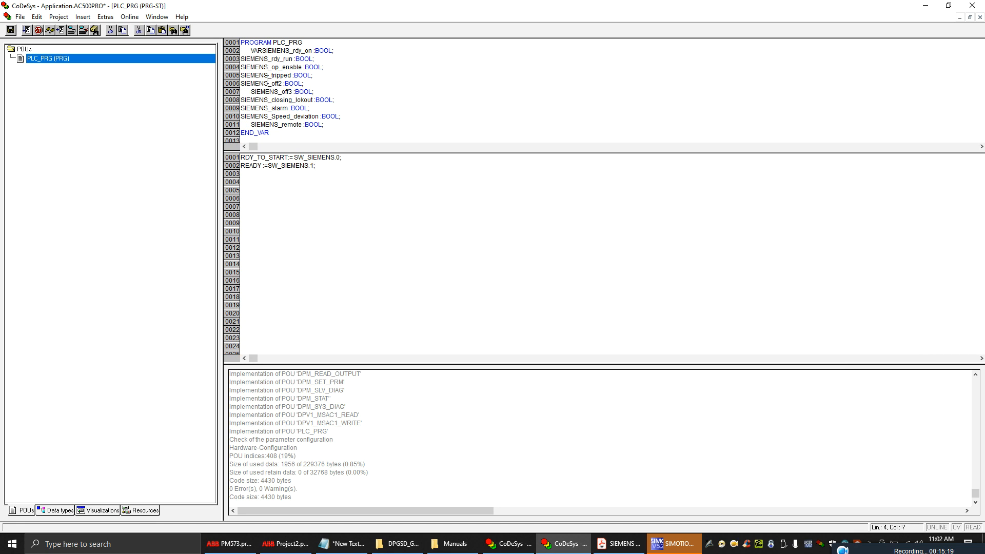
click(263, 49)
key(BackSpace)
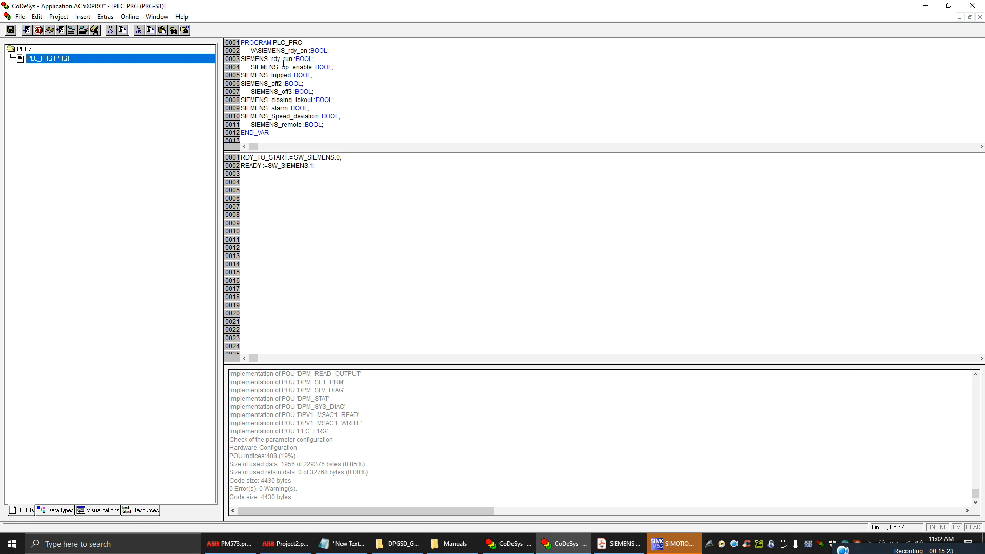
text(R)
key(Down)
key(Down)
key(Down)
key(Down)
key(Down)
key(Down)
key(Down)
key(Down)
key(Down)
key(End)
key(ctrl+z)
key(ctrl+z)
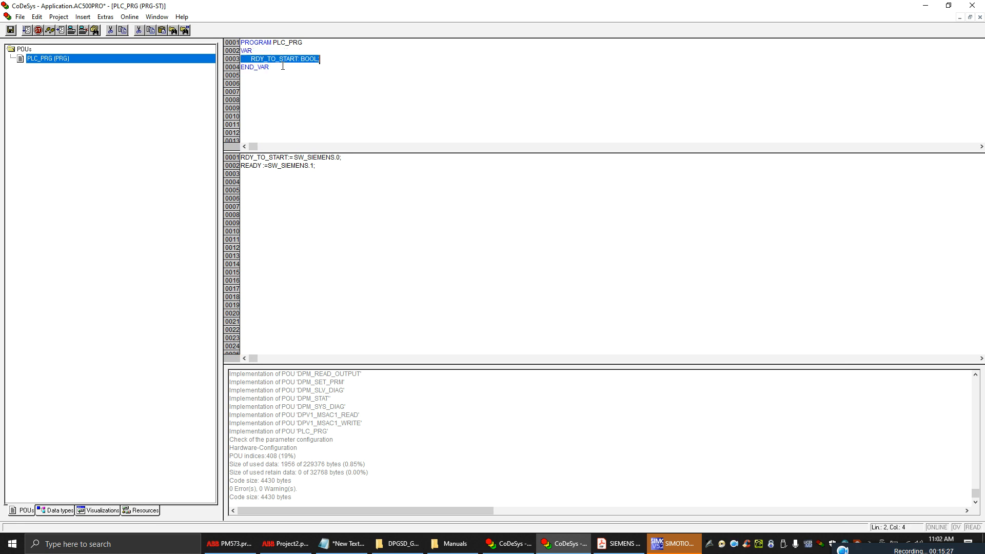
Replace the RDY_TO_START declaration between VAR and END_VAR with the copied BOOL declarations SIEMENS_rdy_on to SIEMENS_remote.
drag(251, 59, 339, 60)
key(ctrl+v)
click(337, 73)
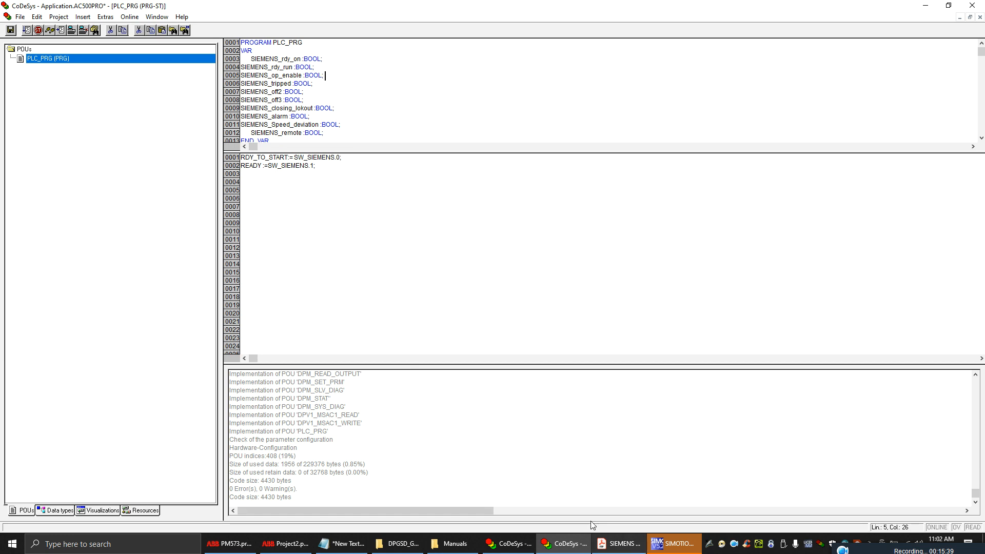
Switch to Notepad and copy the ten status assignments from SIEMENS_rdy_on := SW_SIEMENS.0; to SIEMENS_remote := SW_SIEMENS.9;.
click(341, 543)
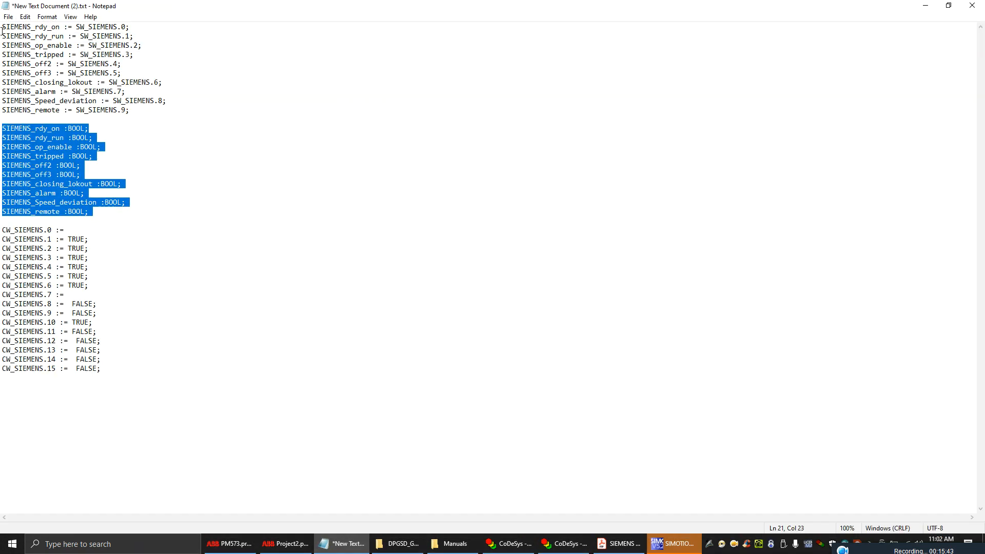
drag(2, 27, 165, 110)
right_click(129, 101)
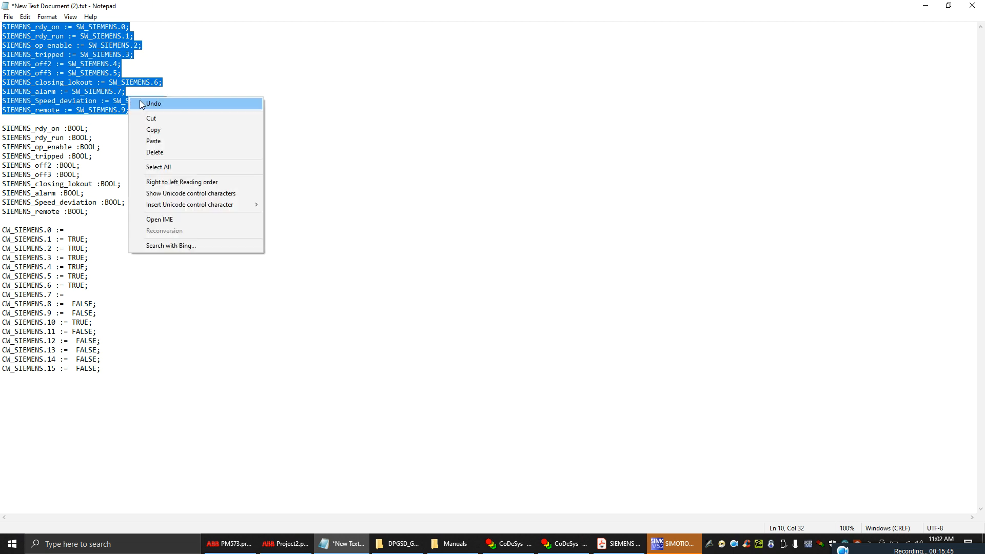
click(161, 129)
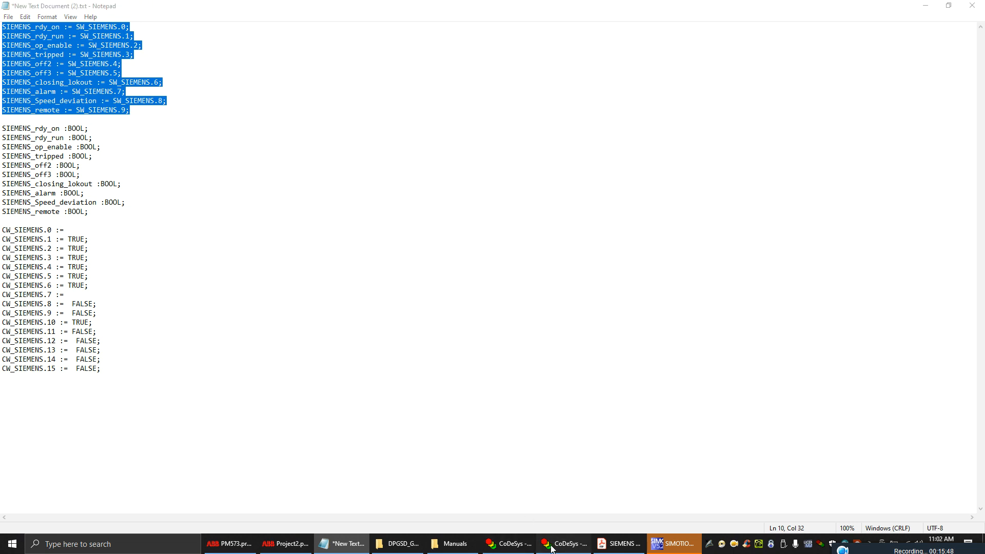
Back in CoDeSys, replace the RDY_TO_START and READY statements in PLC_PRG with the copied SW_SIEMENS bit assignments.
click(552, 549)
drag(242, 158, 317, 167)
right_click(336, 194)
click(379, 249)
click(364, 223)
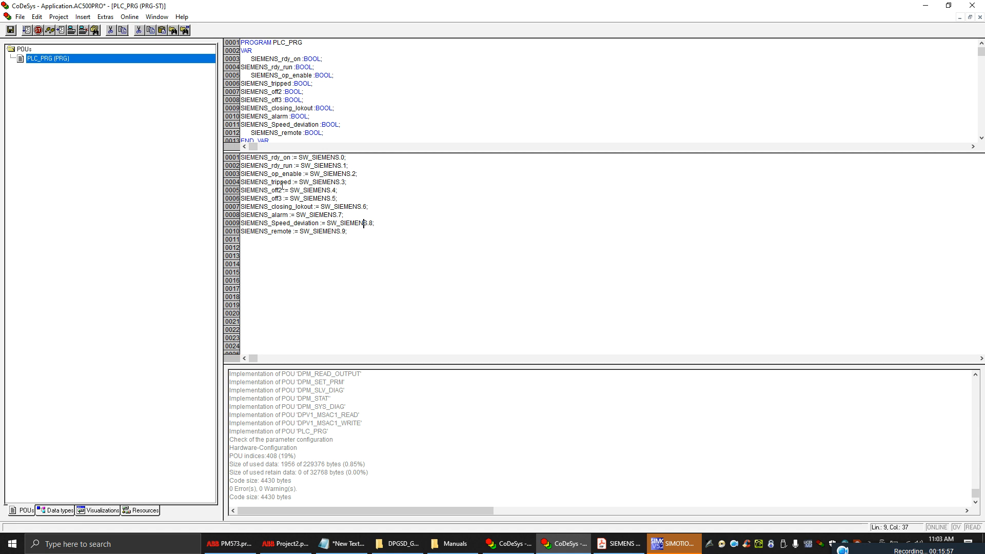
Start a SPEED_FB := statement on line 12 of PLC_PRG, check the feedback variable in Automation Builder, and declare SPEED_FB as INT in CoDeSys.
key(Down)
text(SPEED_FB :=)
click(280, 248)
click(286, 544)
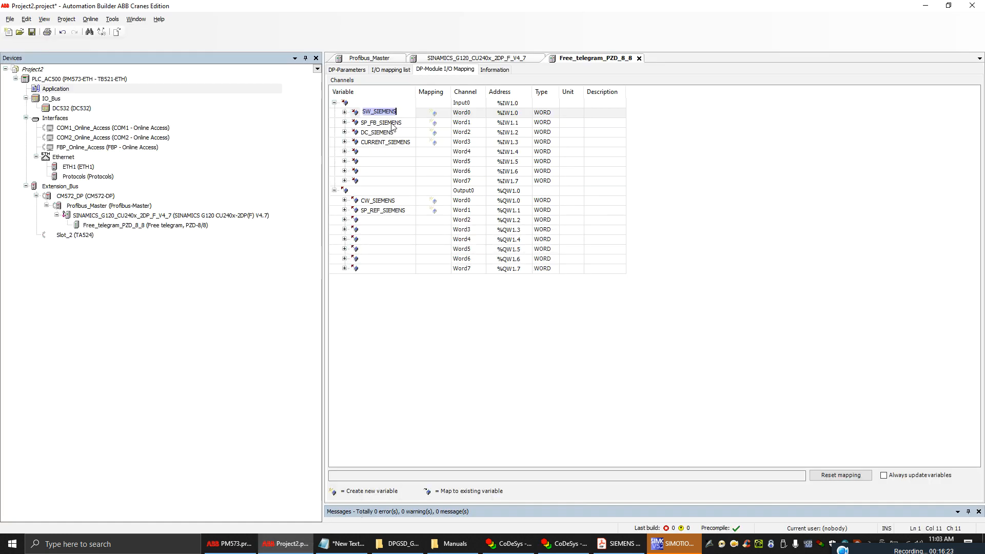
click(384, 132)
click(388, 123)
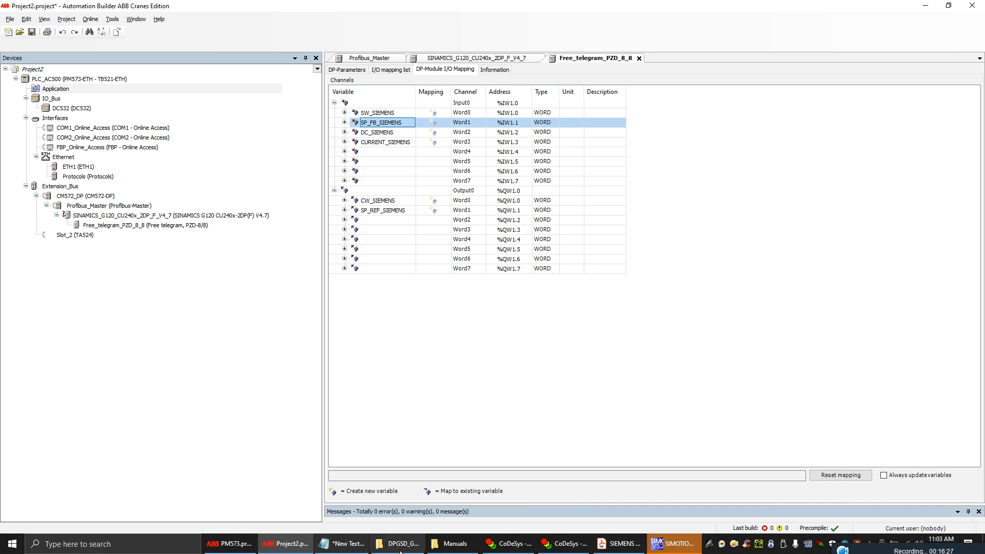
click(563, 544)
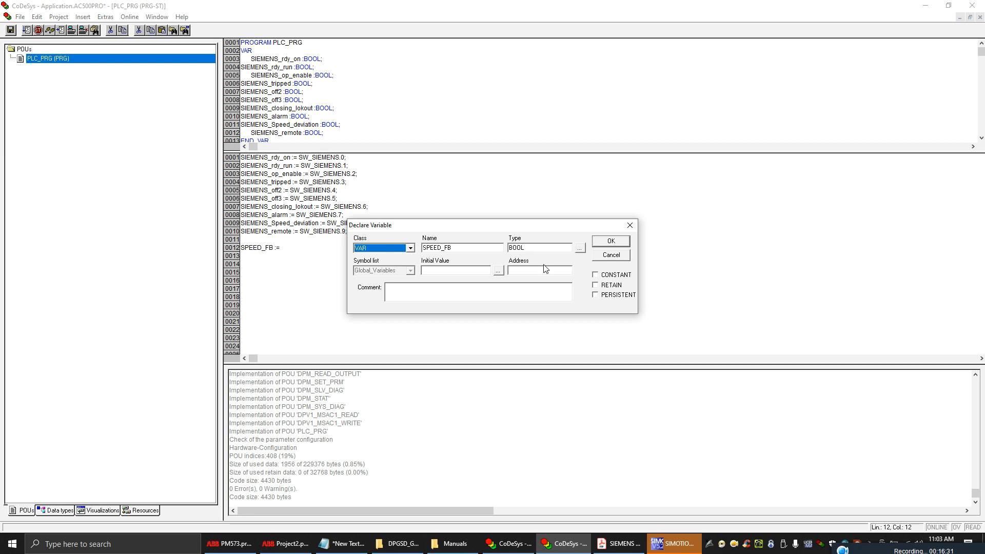
click(579, 250)
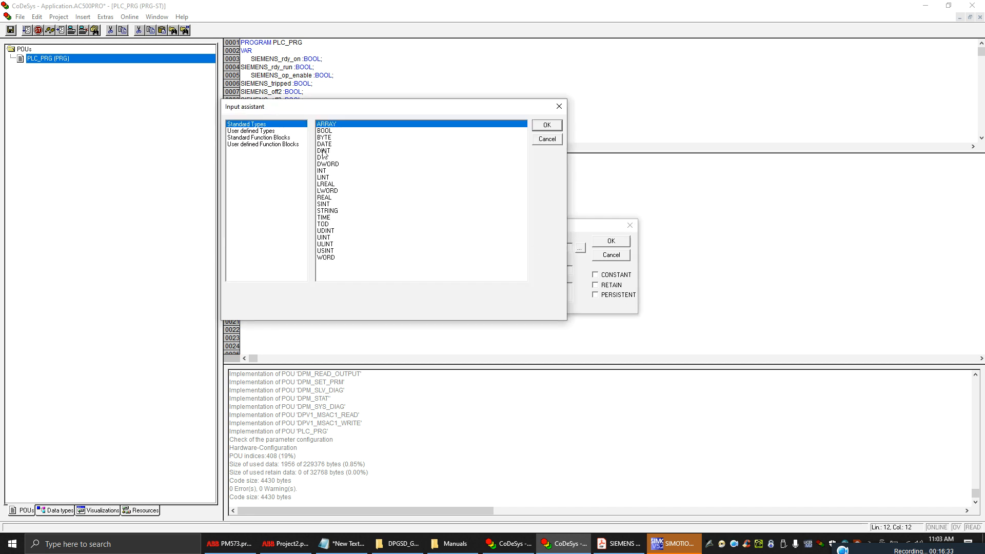
click(324, 171)
click(547, 125)
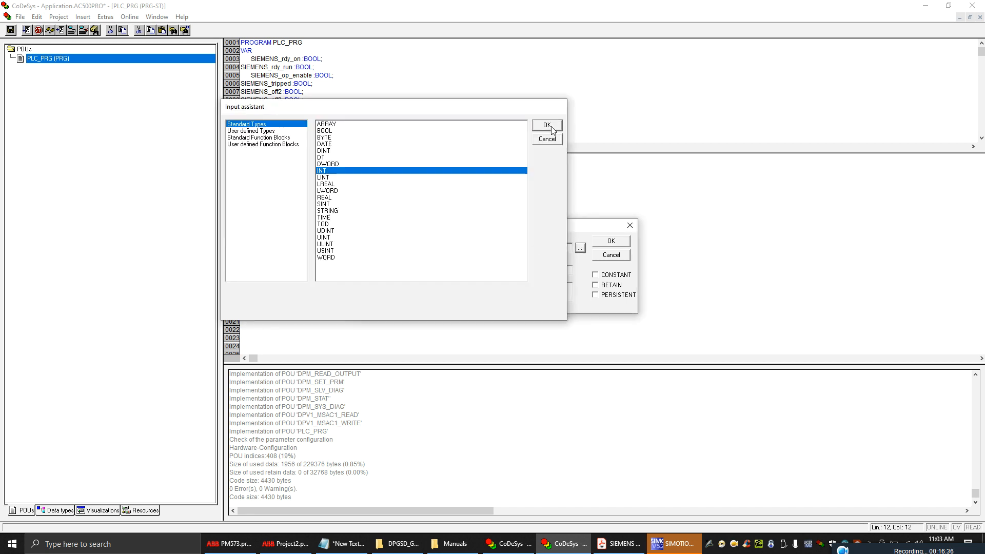
click(625, 241)
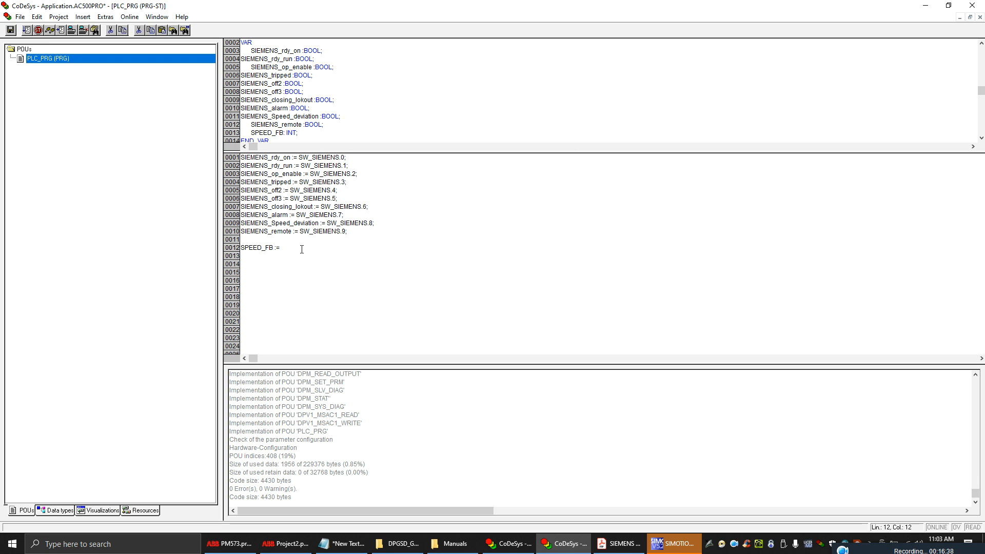
Complete the statement as SPEED_FB := WORD_TO_INT(SP_FB_SIEMENS)/200; with the variable name copied from the I/O mapping in Automation Builder.
text(WORD_TO_INT()
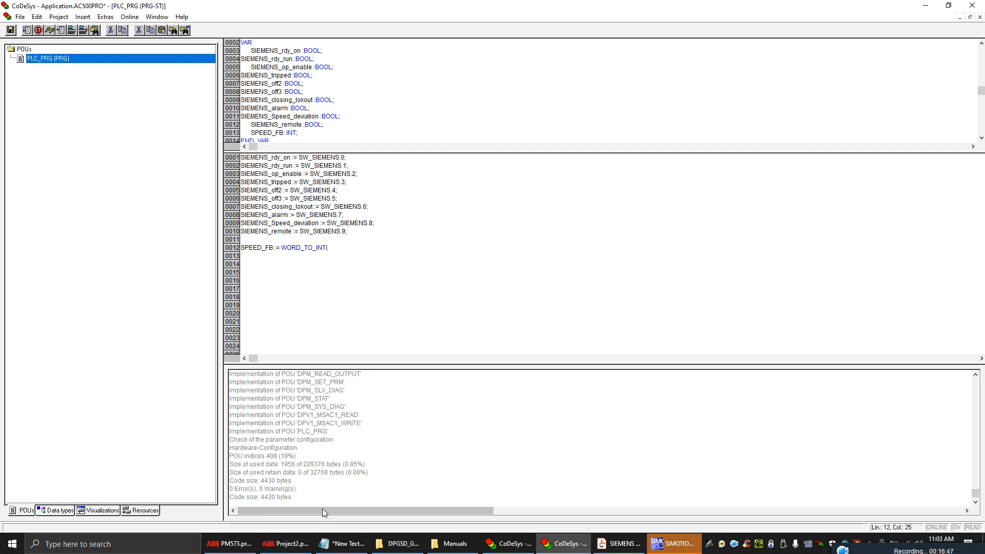
click(285, 544)
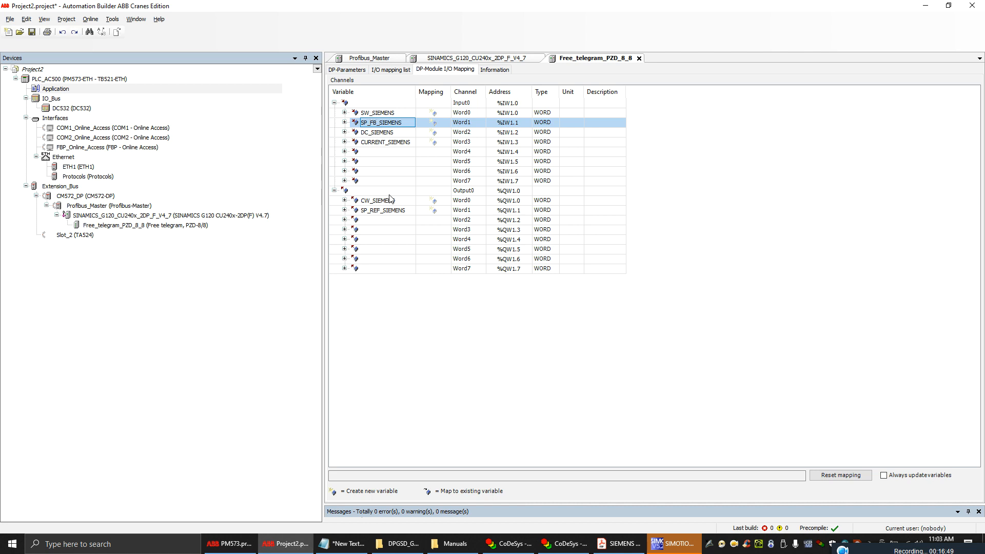
click(388, 124)
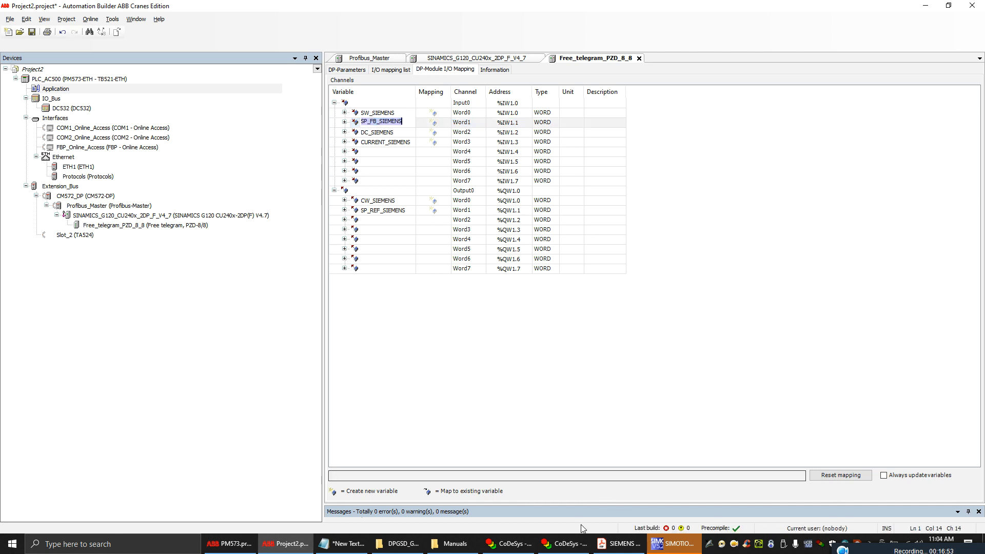
click(563, 543)
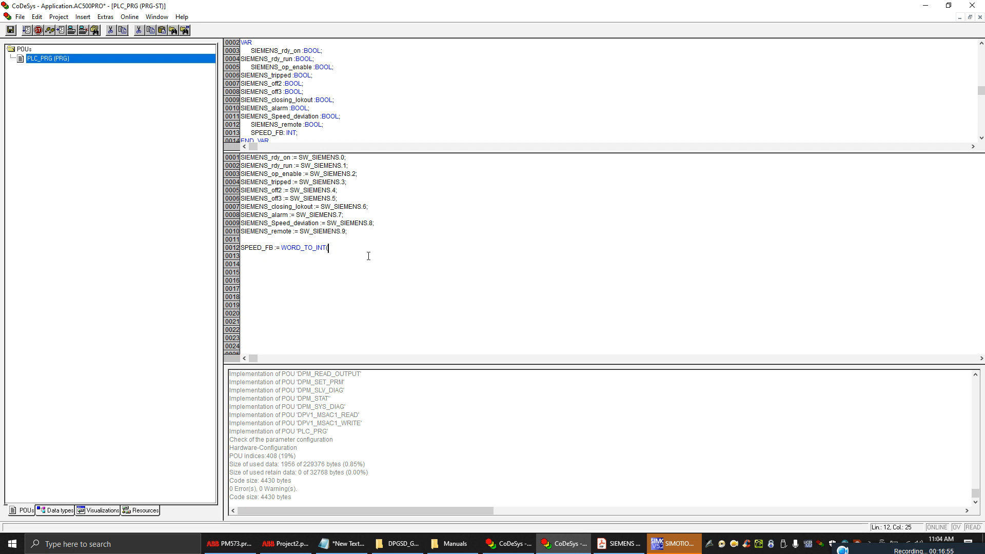
key(ctrl+v)
text())
text(/200)
click(317, 247)
Switch to the SIEMENS PROFIBUS COMM.pdf manual and examine the meaning of control word bits 0 to 15 on page 20.
click(612, 543)
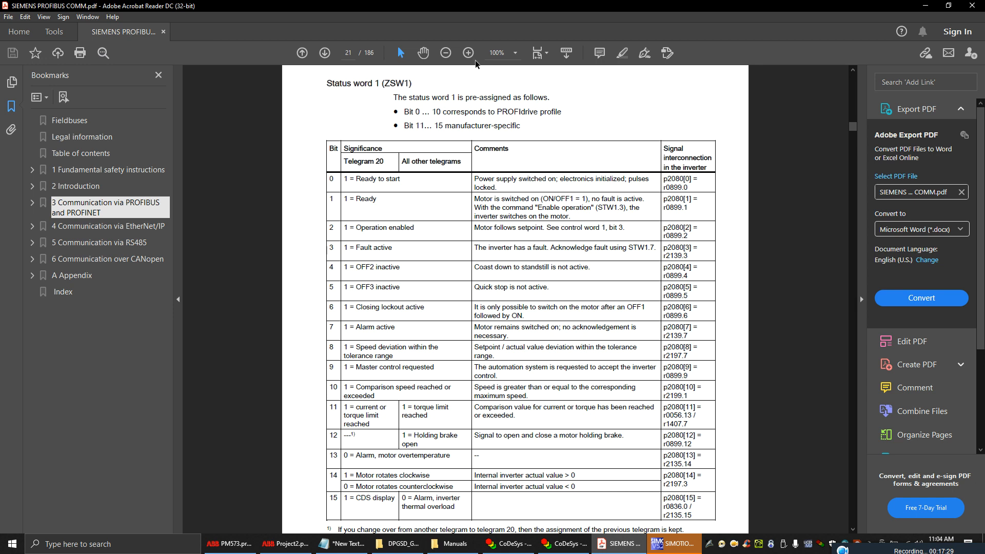
click(308, 52)
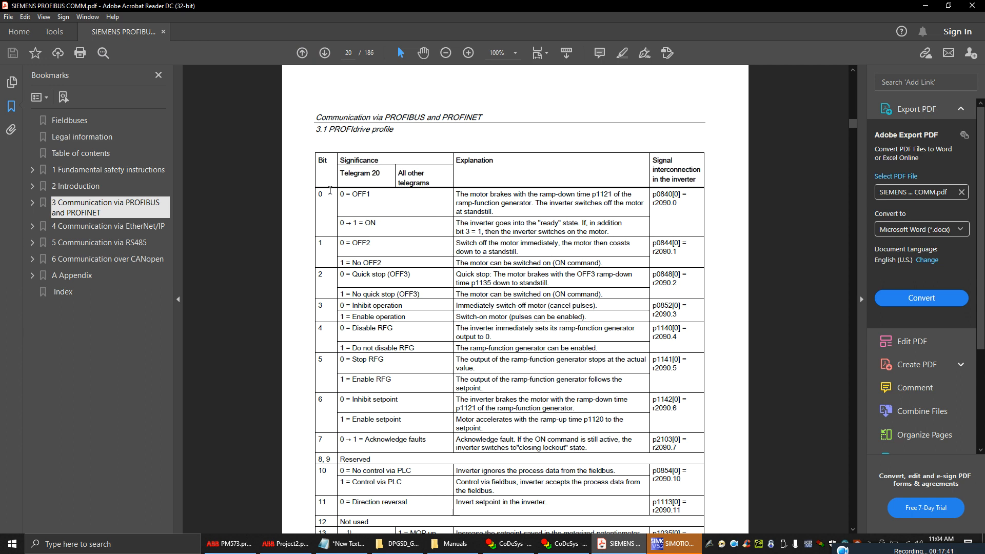
drag(316, 194, 326, 201)
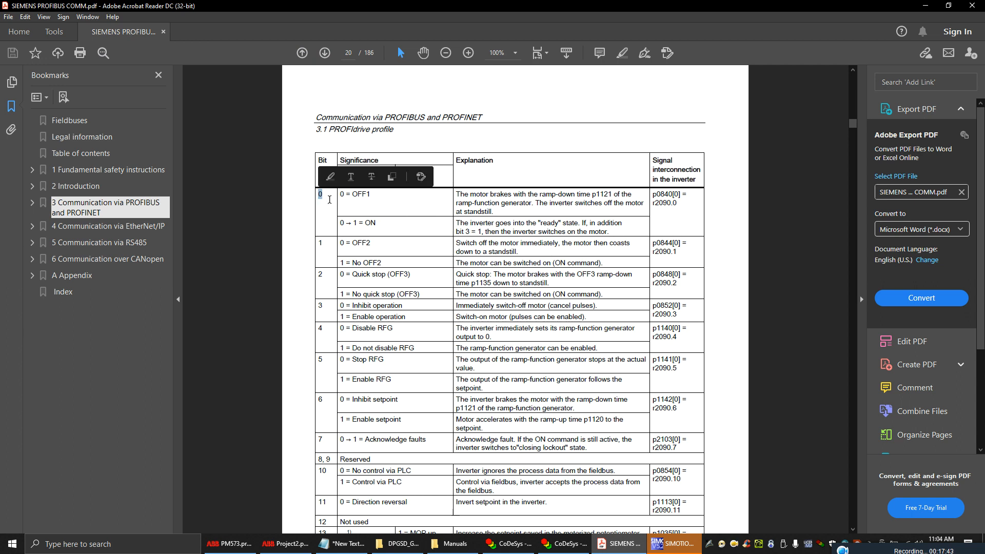
click(361, 204)
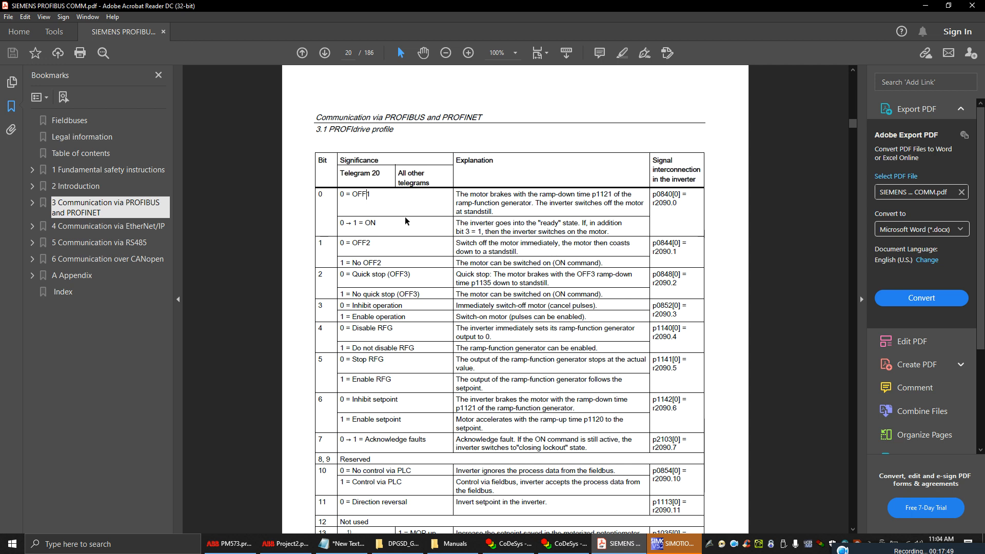
scroll(402, 216, down, 3)
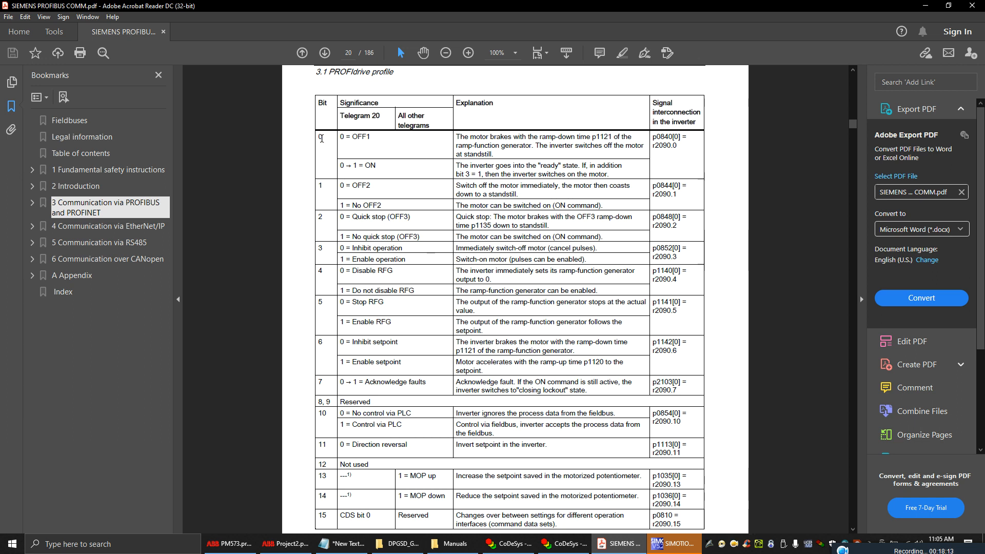
click(322, 137)
drag(369, 384, 390, 384)
click(437, 386)
scroll(432, 385, down, 1)
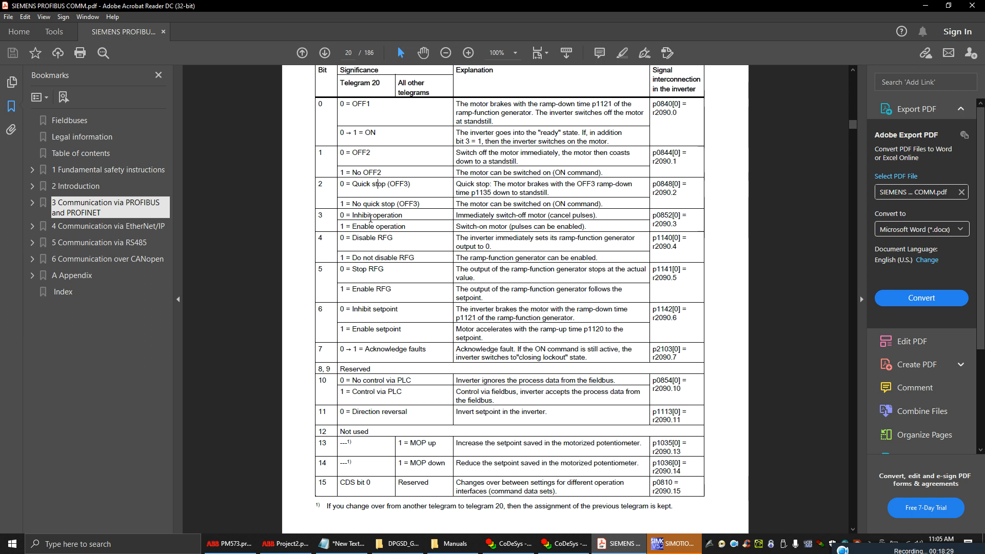
drag(371, 290, 373, 310)
click(373, 334)
click(399, 419)
click(361, 114)
click(925, 6)
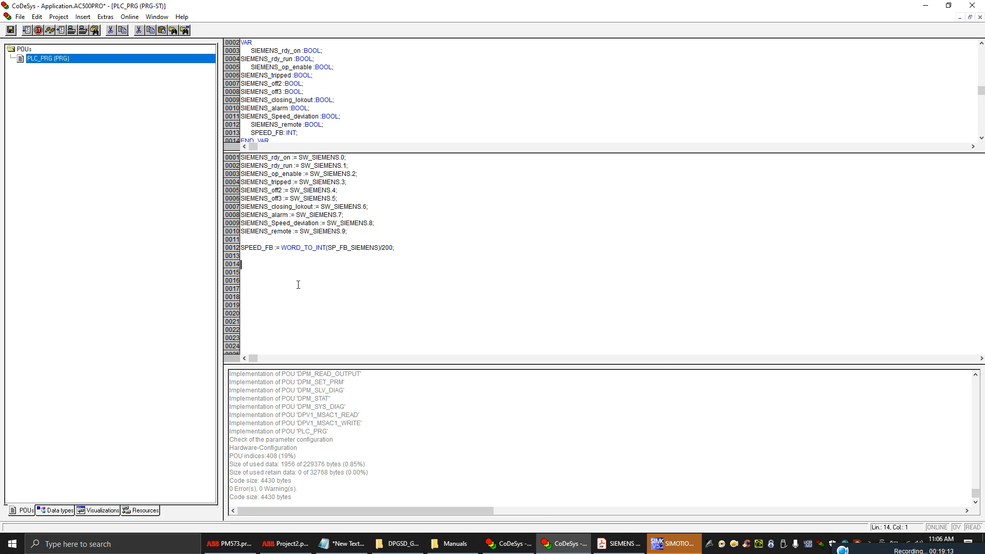
Copy the CW_SIEMENS name from Automation Builder, add CW_SIEMENS.0 := START; on line 14 of PLC_PRG in CoDeSys, and declare START as BOOL.
click(285, 543)
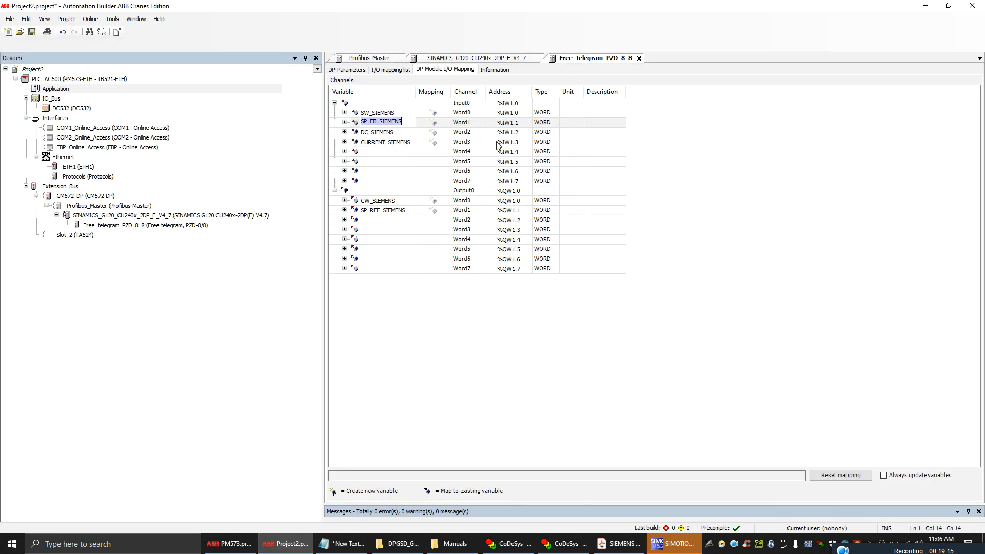
click(388, 202)
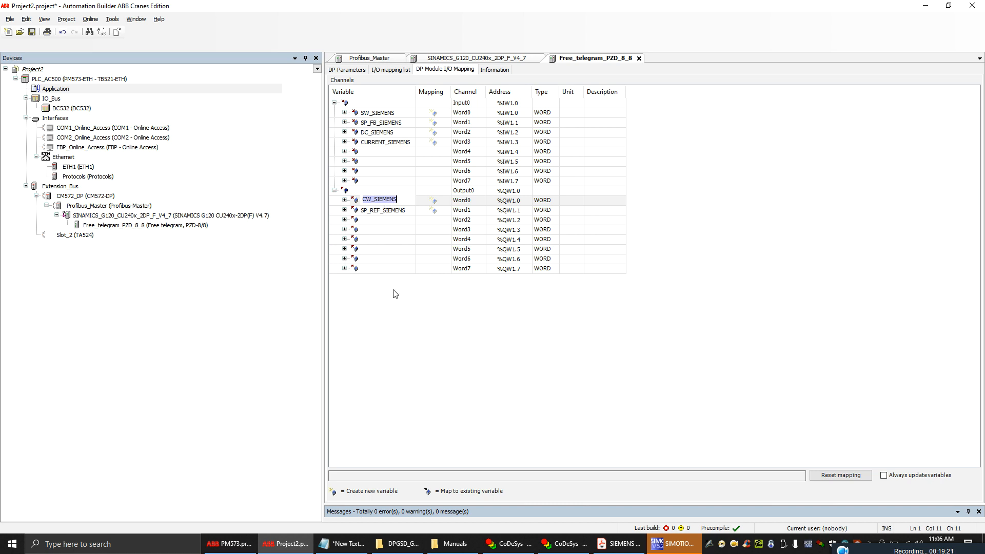
click(559, 544)
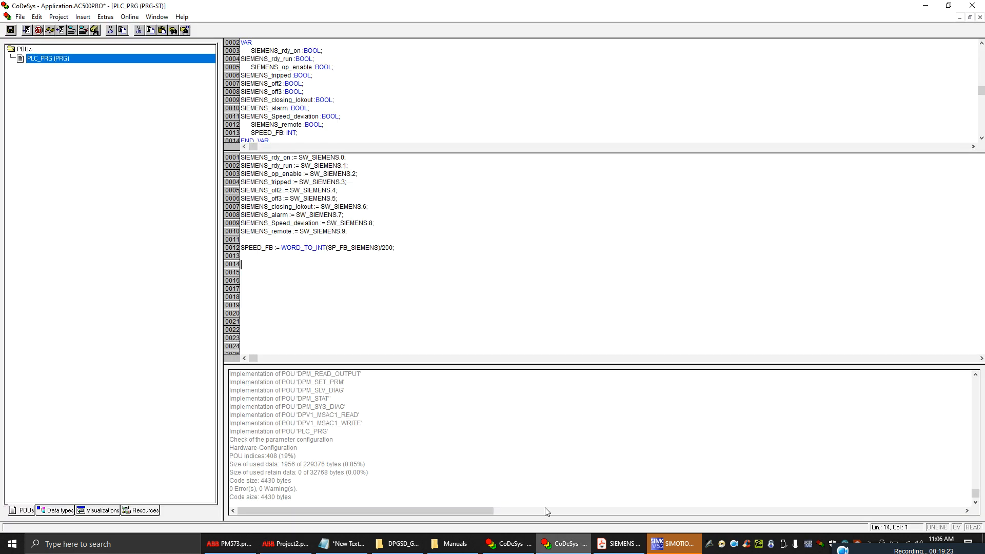
key(ctrl+v)
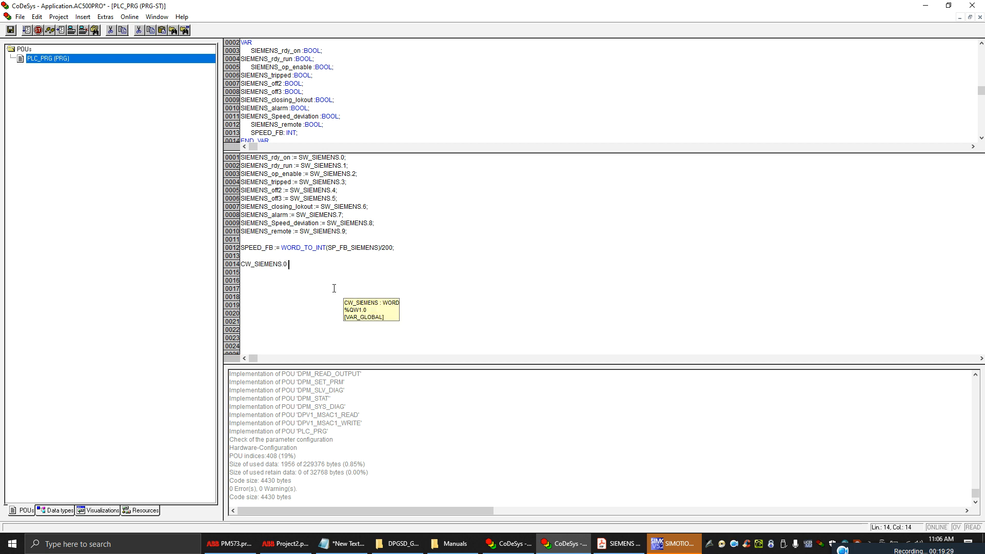
text(.0 := START;)
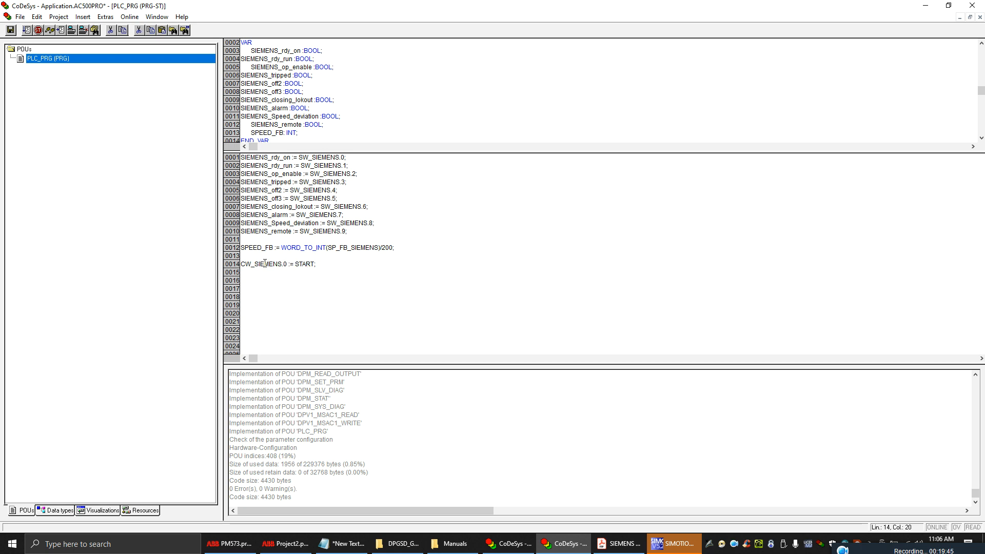
click(334, 268)
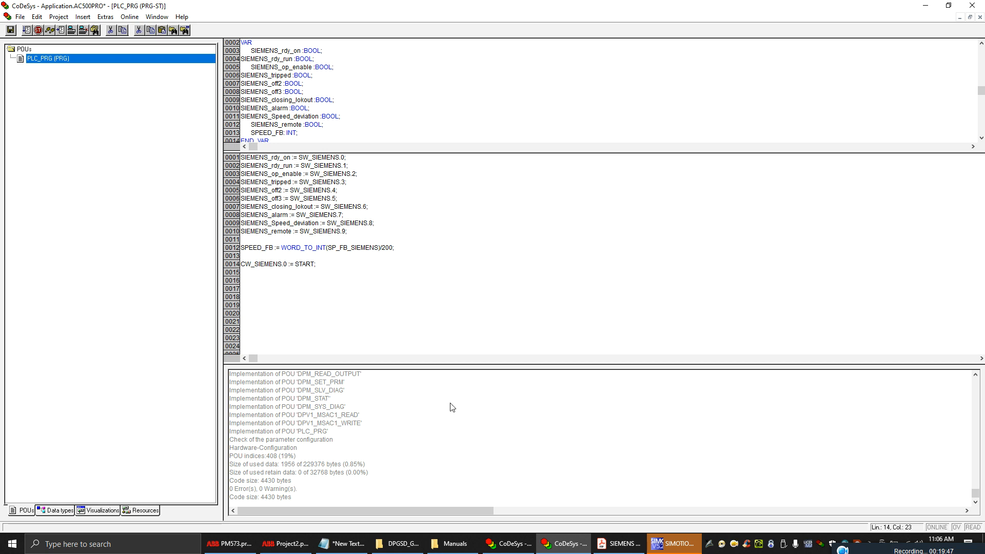
click(618, 543)
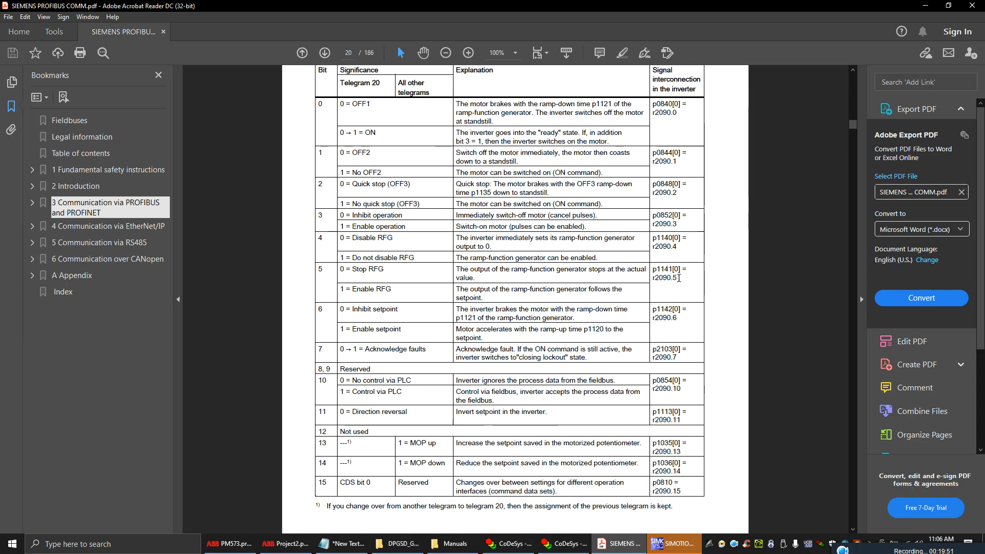
key(alt+Tab)
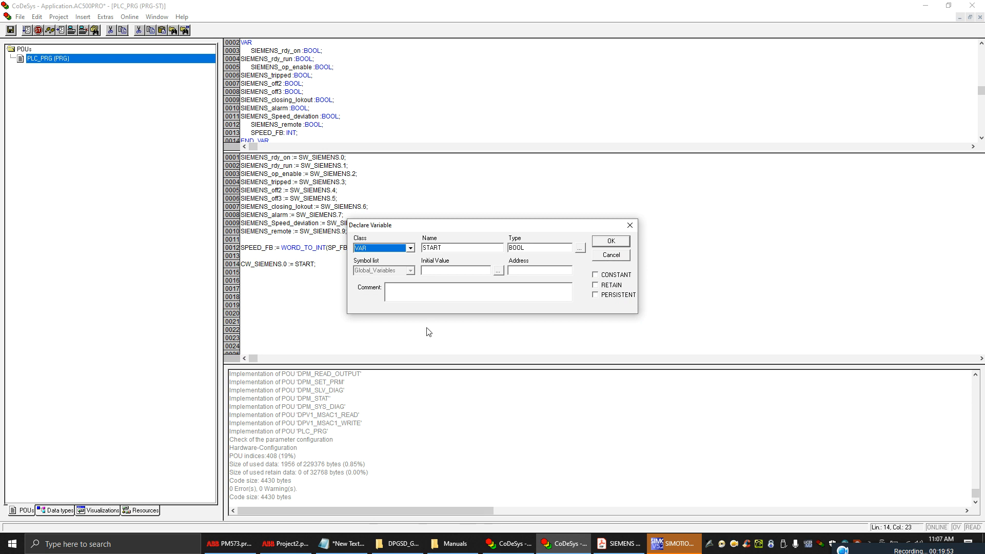
click(614, 243)
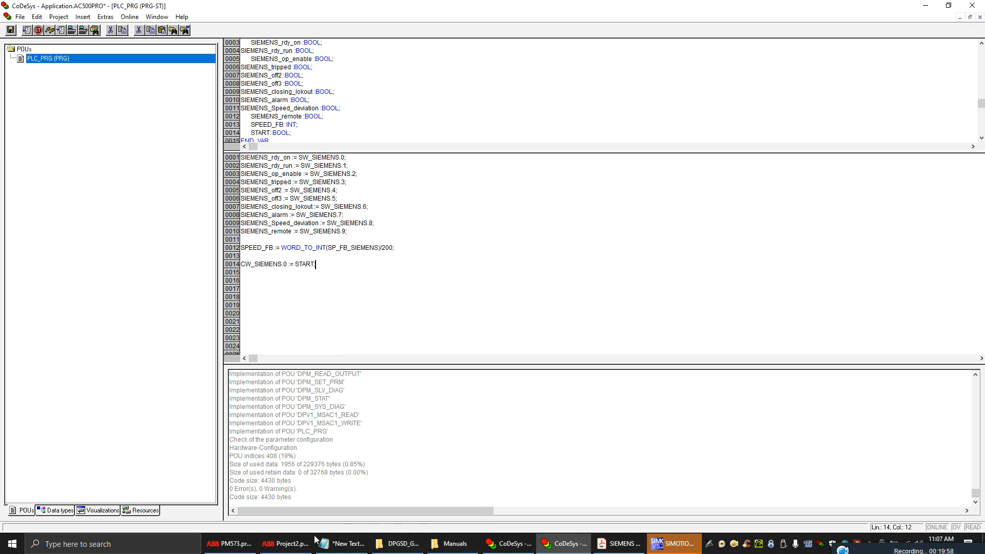
Copy the CW_SIEMENS.1 to CW_SIEMENS.15 assignments from the Notepad document and insert them below the CW_SIEMENS.0 statement in CoDeSys.
key(alt+Tab)
drag(2, 239, 109, 371)
right_click(33, 310)
click(67, 335)
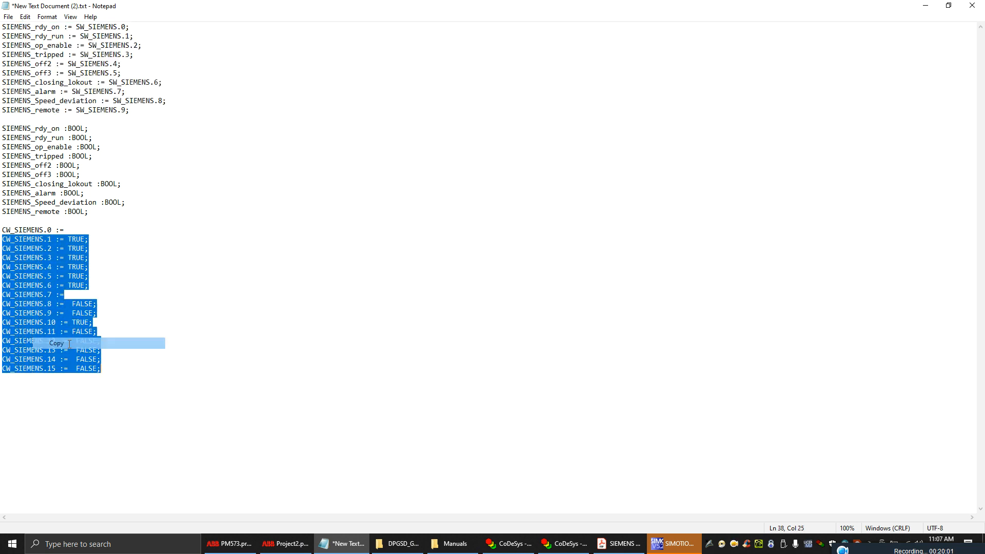
click(564, 544)
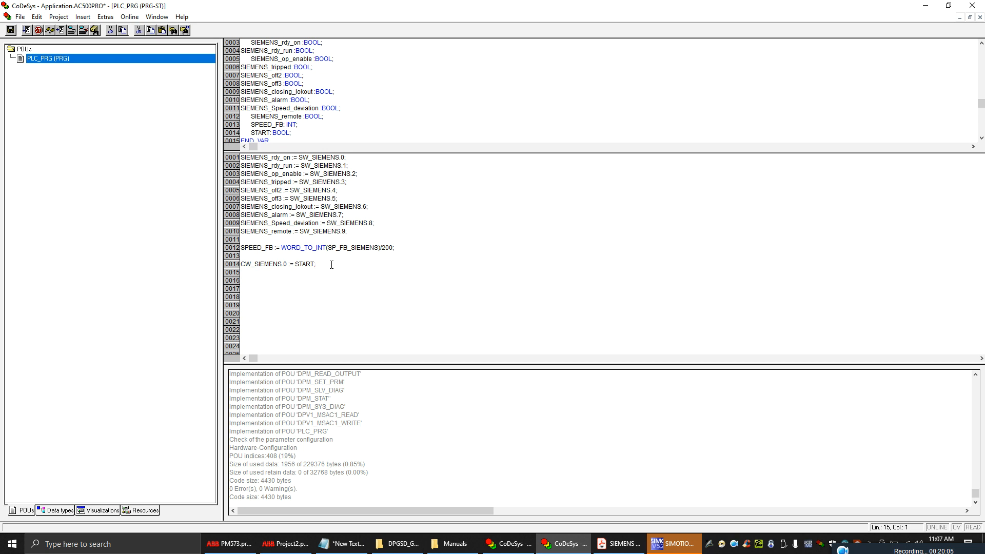
key(ctrl+v)
Complete the bit 7 assignment as CW_SIEMENS.7 := RESET; and declare RESET as a BOOL variable.
scroll(334, 264, down, 2)
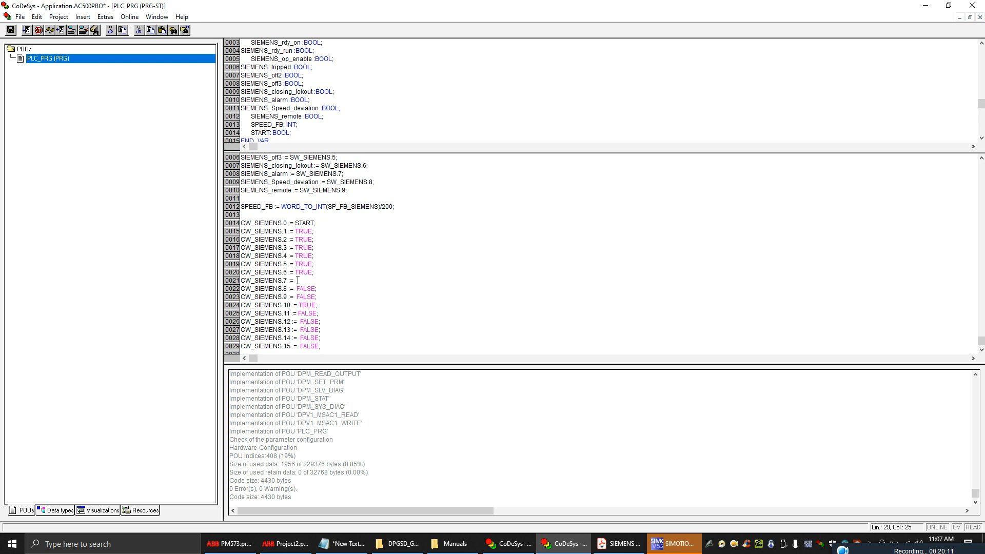
text(RESAET)
key(BackSpace)
key(BackSpace)
text(T;)
key(Return)
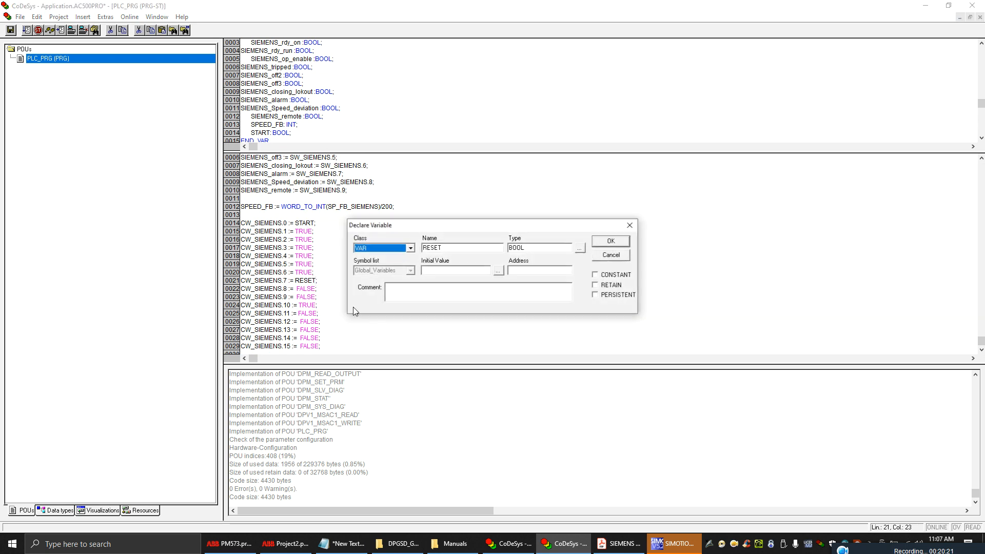
click(609, 241)
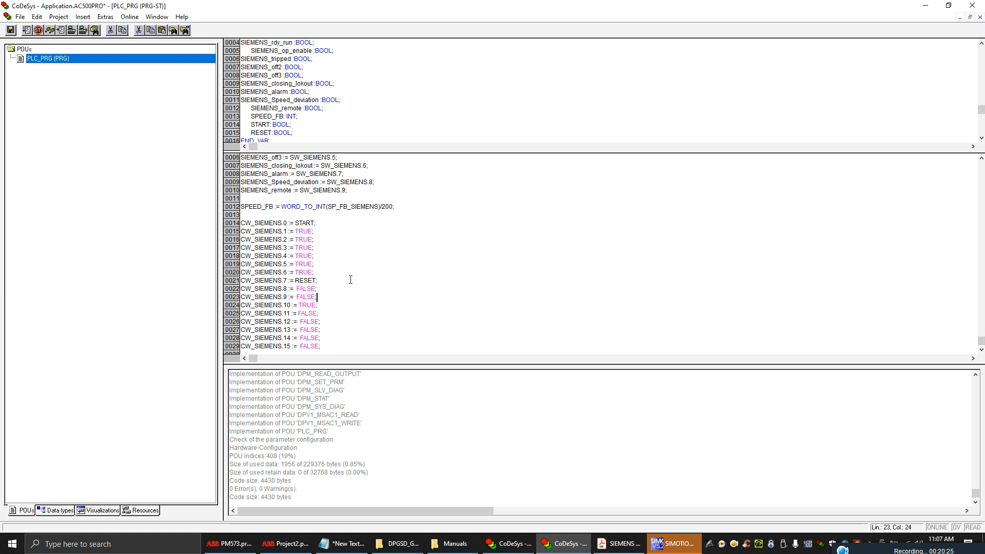
Begin the speed reference statement SPEED_REF := TEST * on line 31, below the CW_SIEMENS.15 assignment in PLC_PRG.
key(Return)
key(Return)
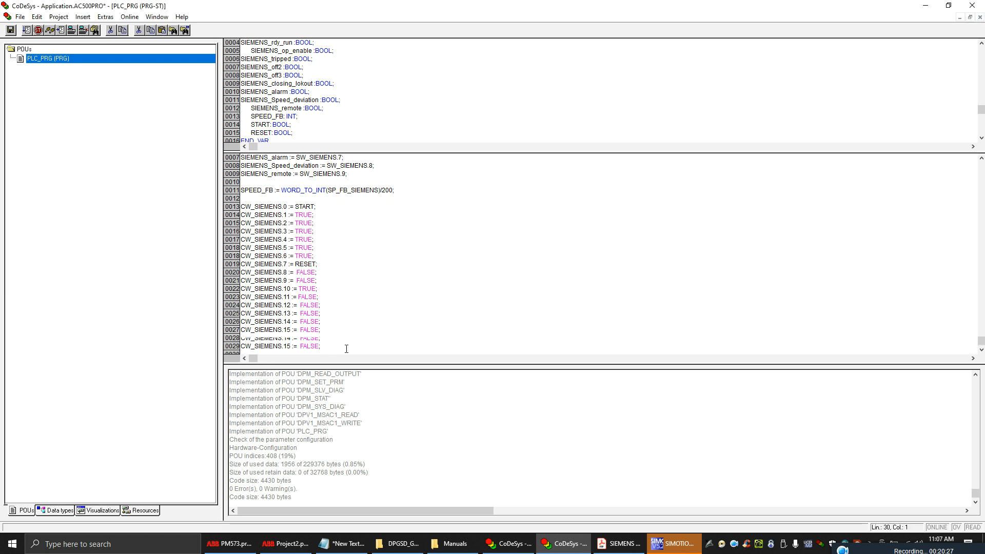
scroll(361, 335, down, 1)
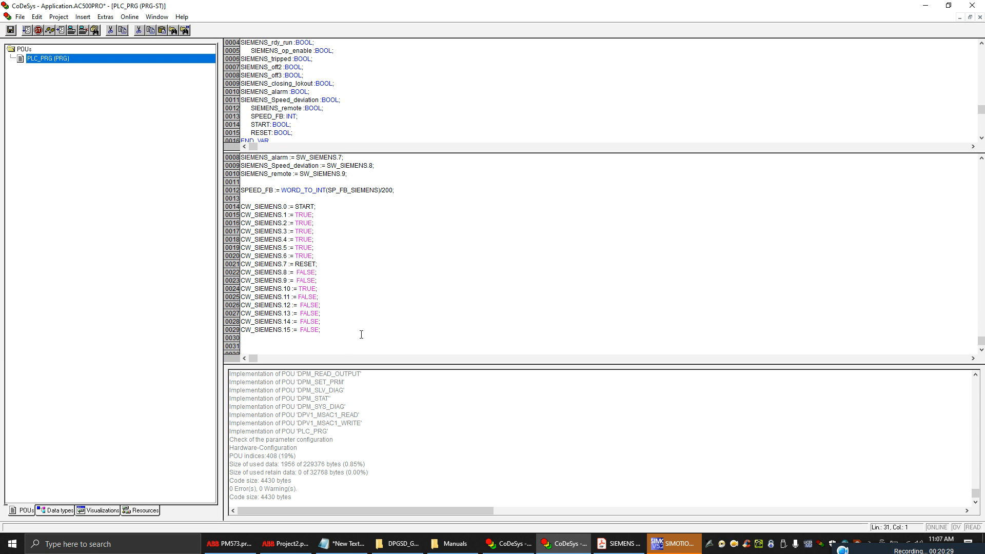
text(S)
text(PEED)
text(+REF)
key(BackSpace)
key(BackSpace)
key(BackSpace)
key(BackSpace)
text(_REF :=)
text(TEST)
key(Return)
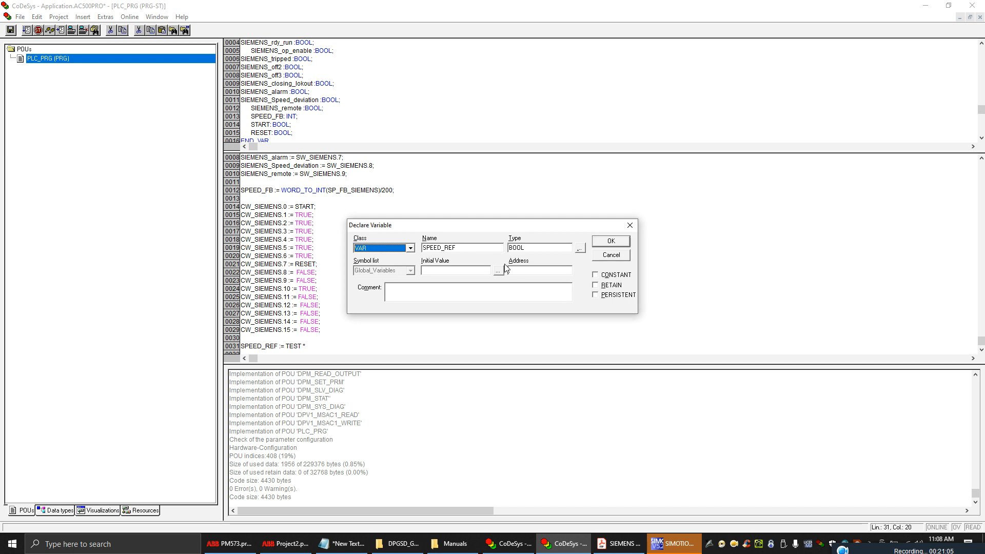
Declare SPEED_REF and TEST as INT variables and complete the line 31 statement as SPEED_REF := TEST * 200;.
click(579, 248)
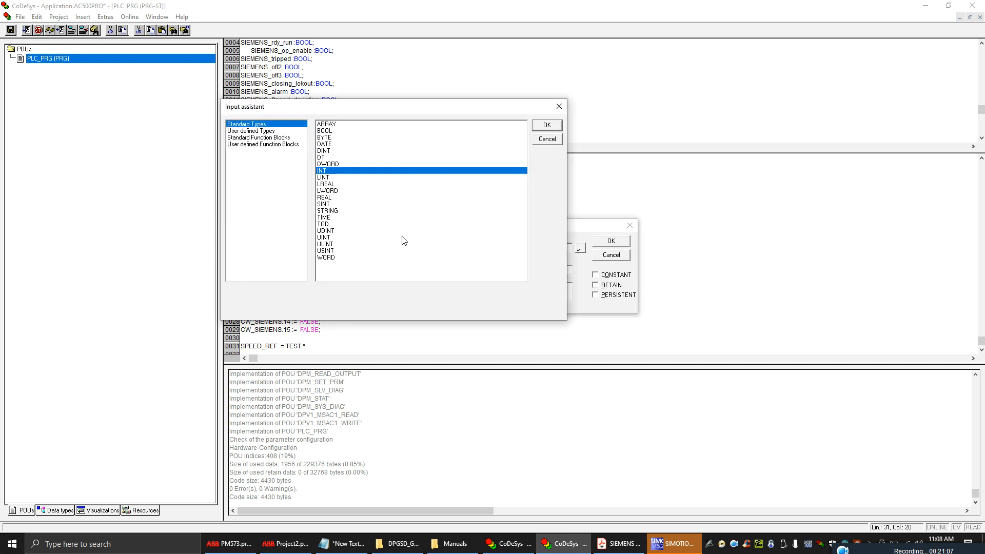
click(556, 128)
click(613, 238)
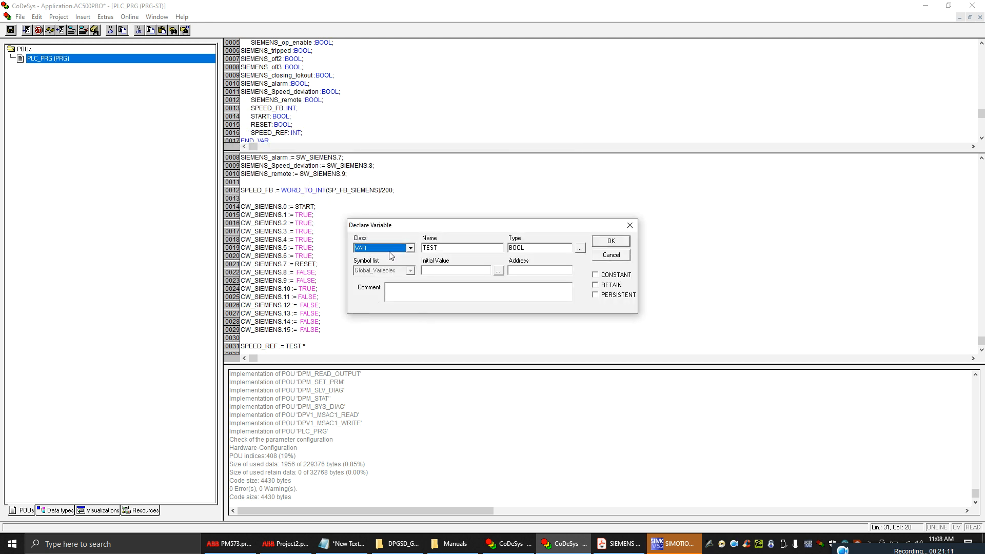
click(580, 248)
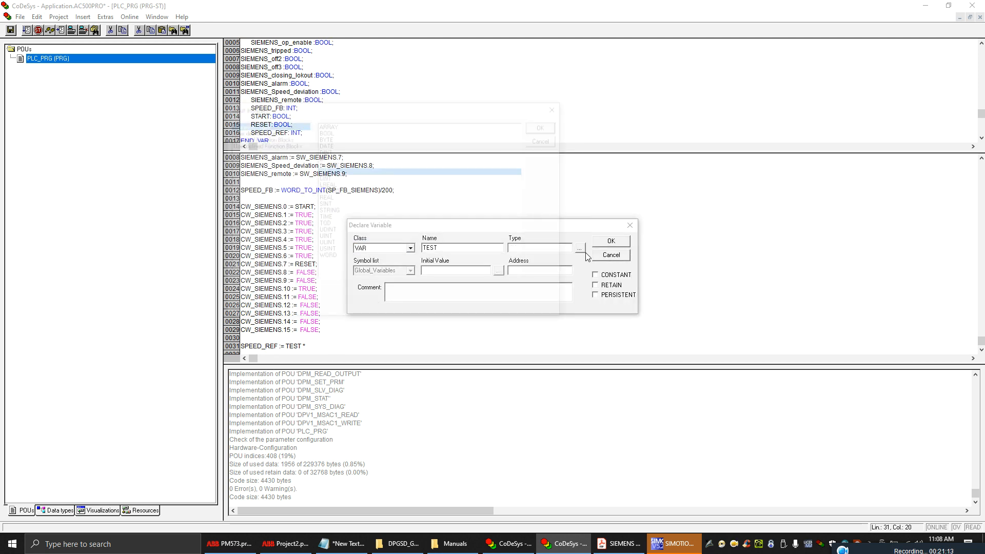
click(539, 128)
click(616, 240)
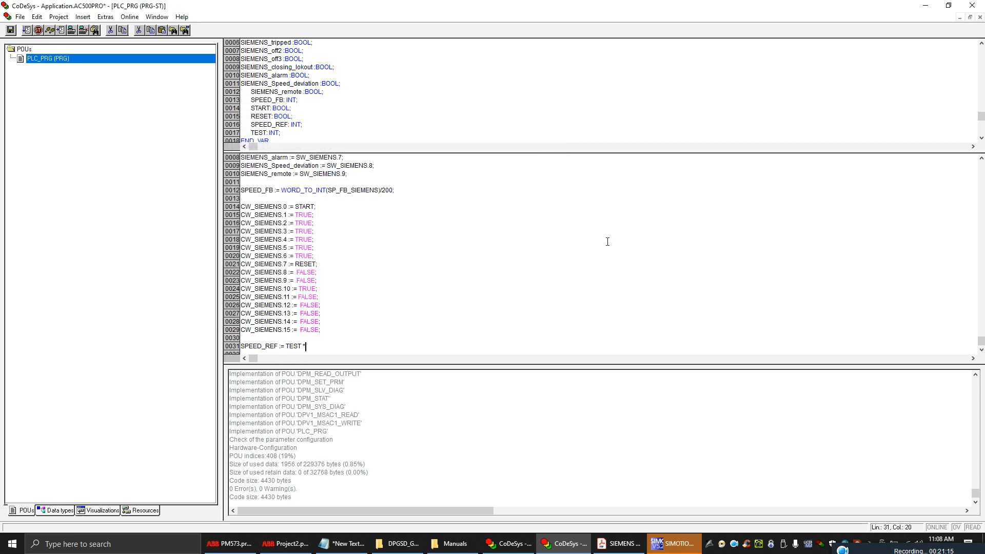
text(* 200;)
key(Return)
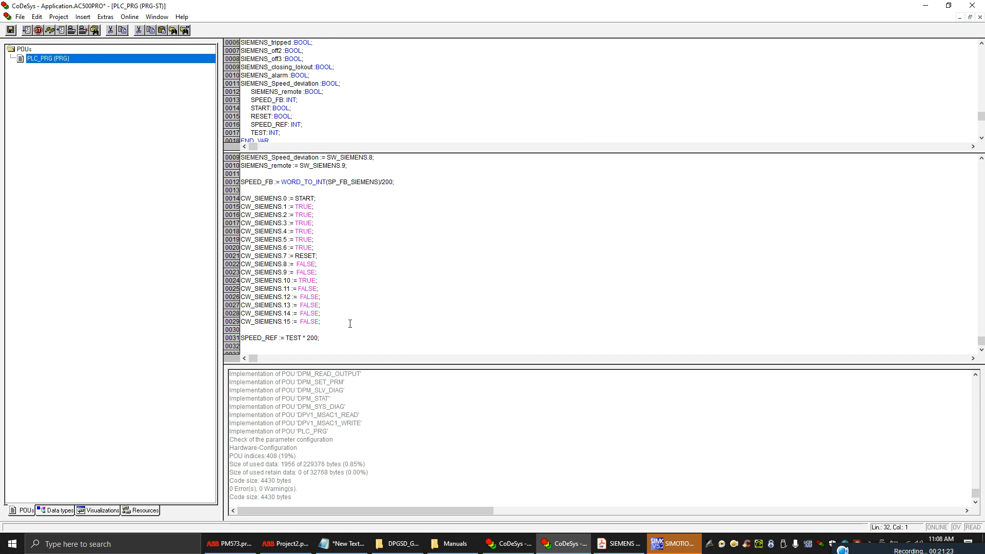
Copy the SP_REF_SIEMENS name from Automation Builder and begin line 32 in CoDeSys with SP_REF_SIEMENS := INT_TO_WORD(.
click(257, 337)
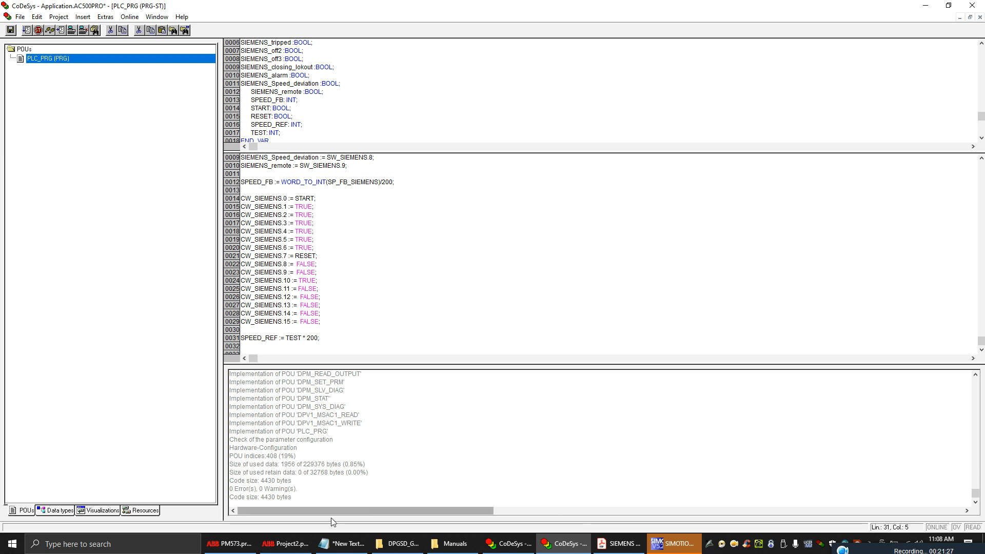
click(280, 544)
double_click(380, 213)
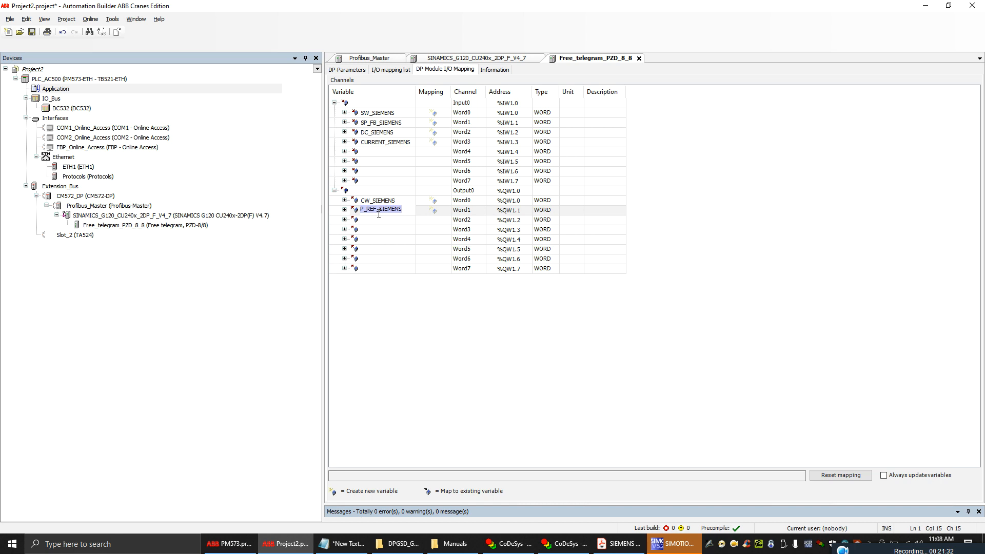
click(564, 544)
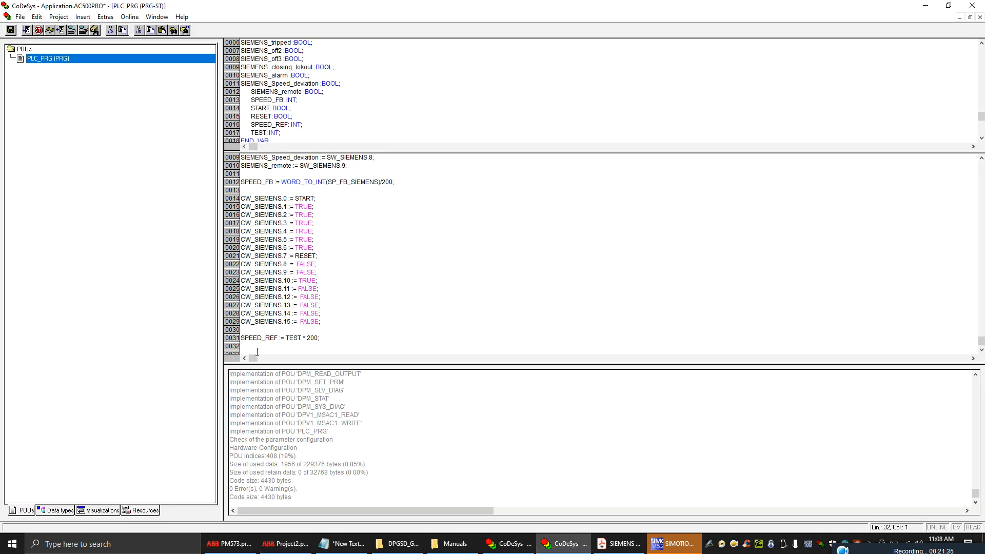
key(ctrl+v)
text(:=)
text(INT_TO_WORD()
Copy SPEED_REF from line 31 as the conversion argument and complete line 32 as SP_REF_SIEMENS := INT_TO_WORD(SPEED_REF);.
drag(277, 338, 240, 339)
right_click(260, 342)
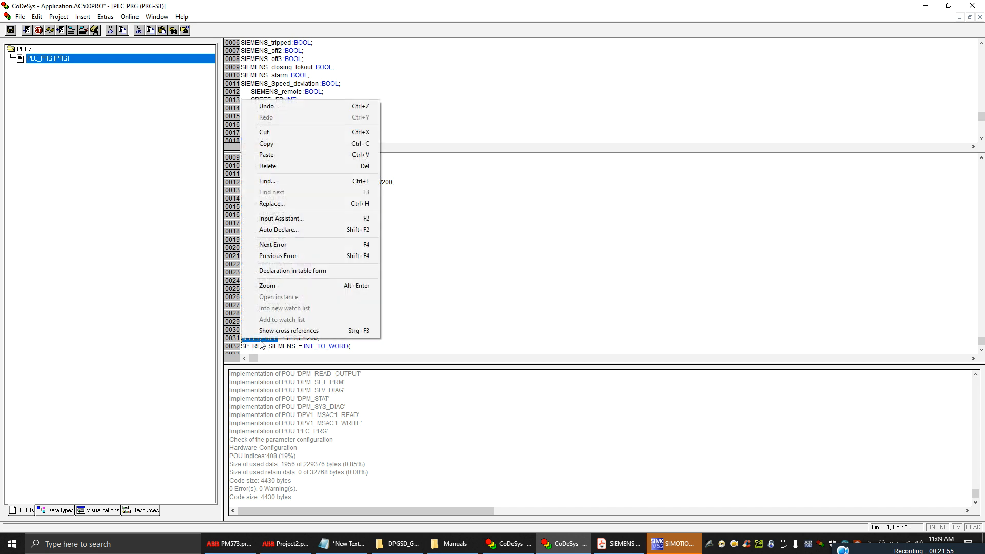
click(266, 143)
click(385, 346)
right_click(384, 350)
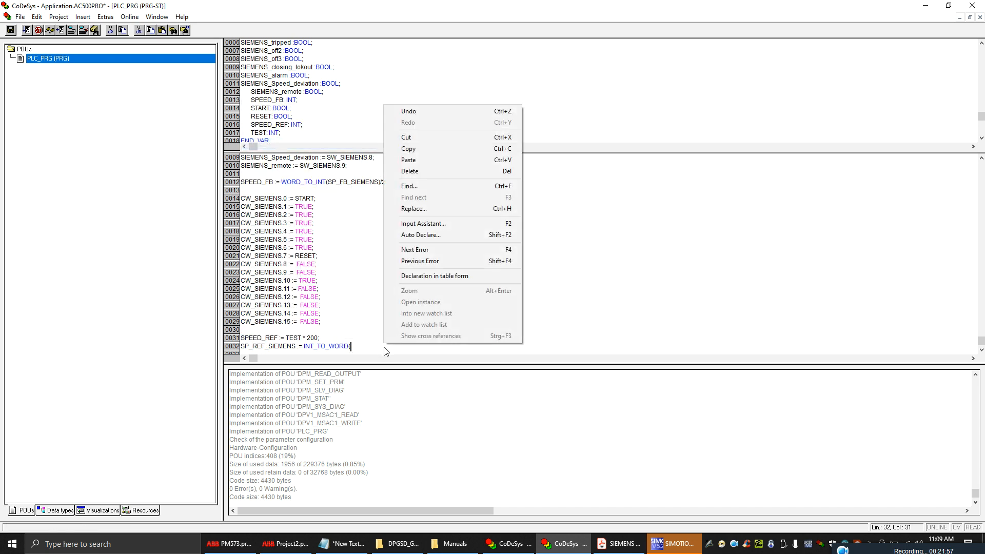
click(423, 160)
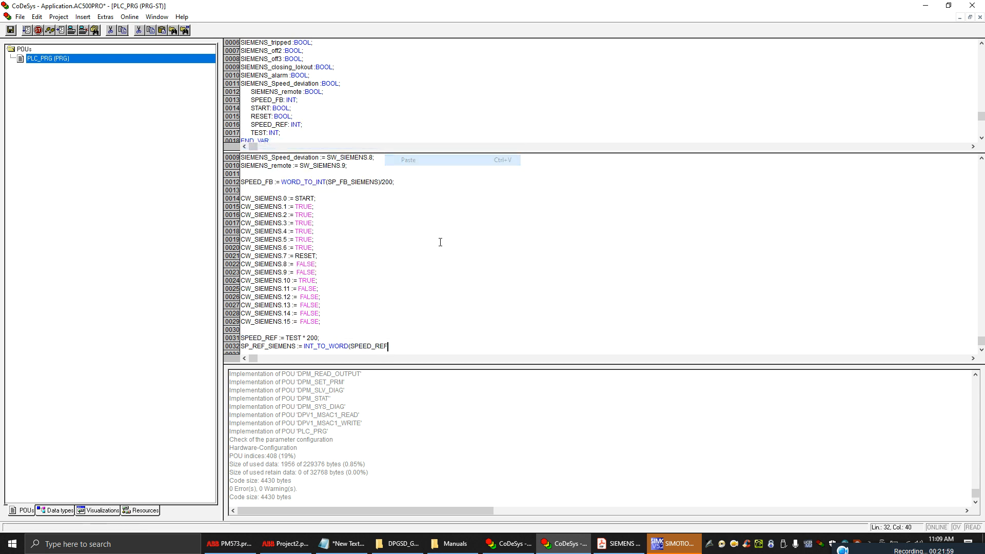
text();)
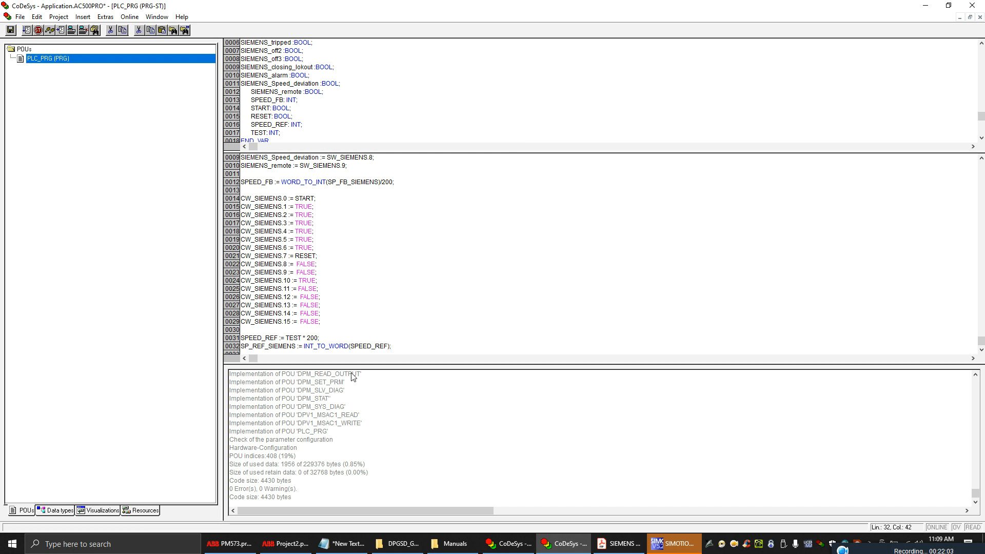
Enlarge the code editing area, log in to the PLC and load the changed program as an online change.
drag(361, 366, 363, 437)
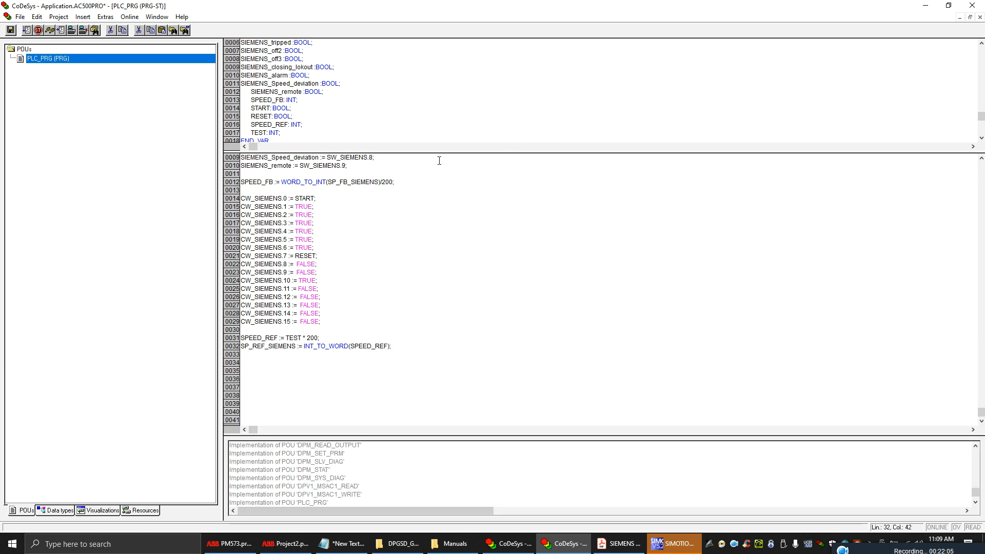
click(130, 17)
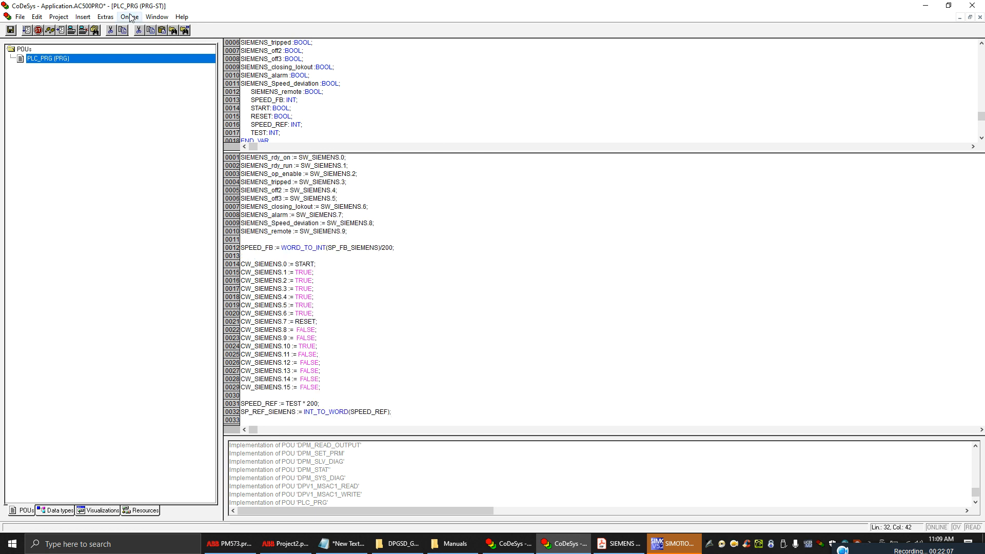
click(140, 29)
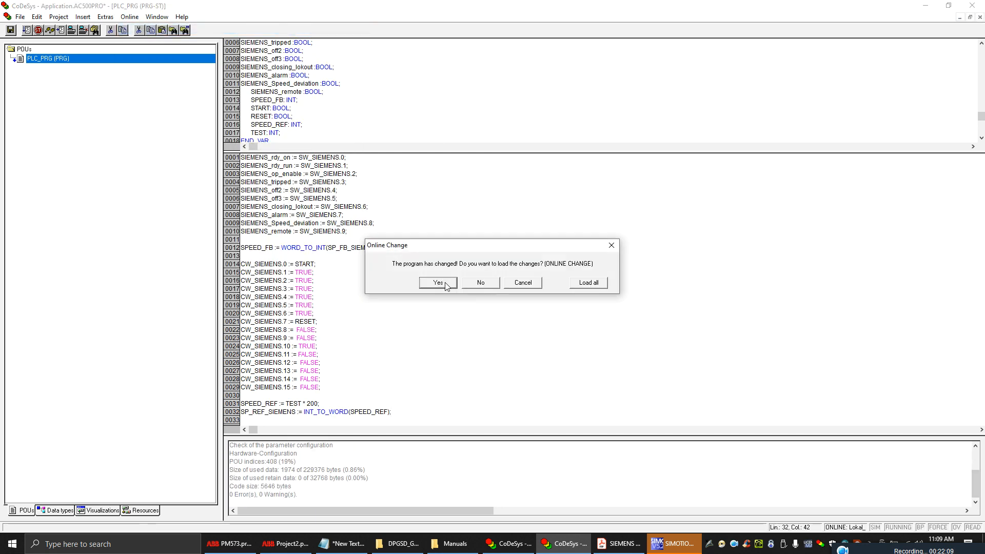
click(444, 284)
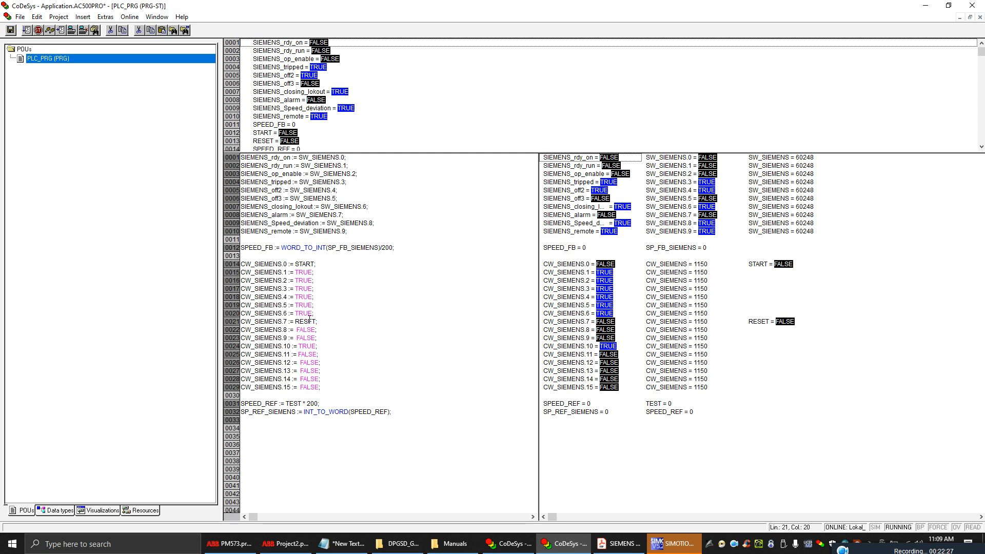
Reset the drive by forcing RESET to TRUE and back to FALSE.
double_click(764, 322)
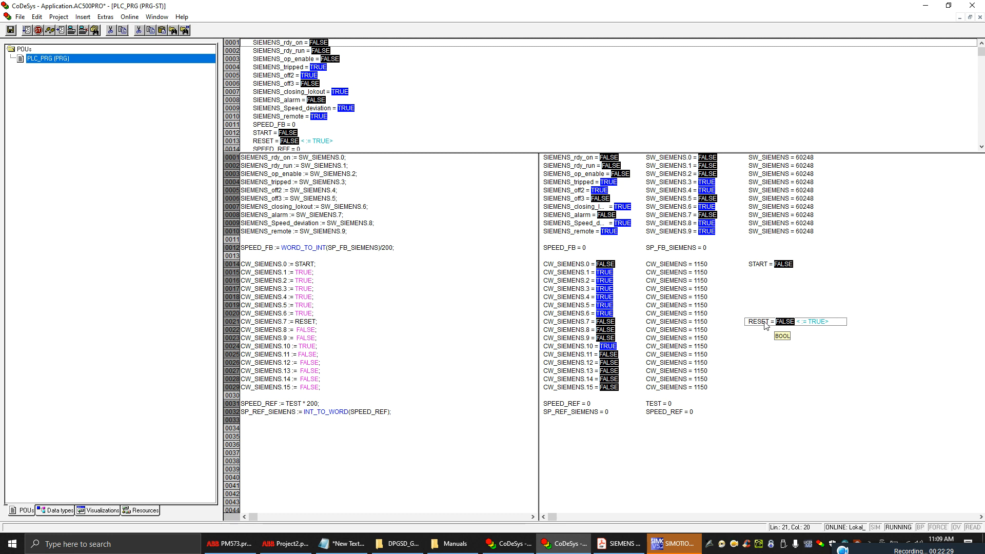
key(F7)
double_click(778, 325)
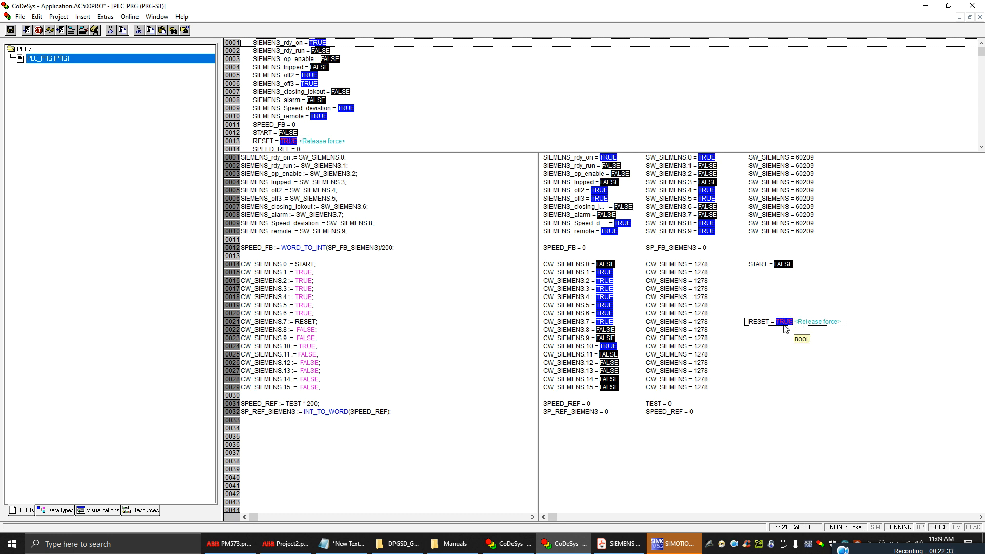
key(F7)
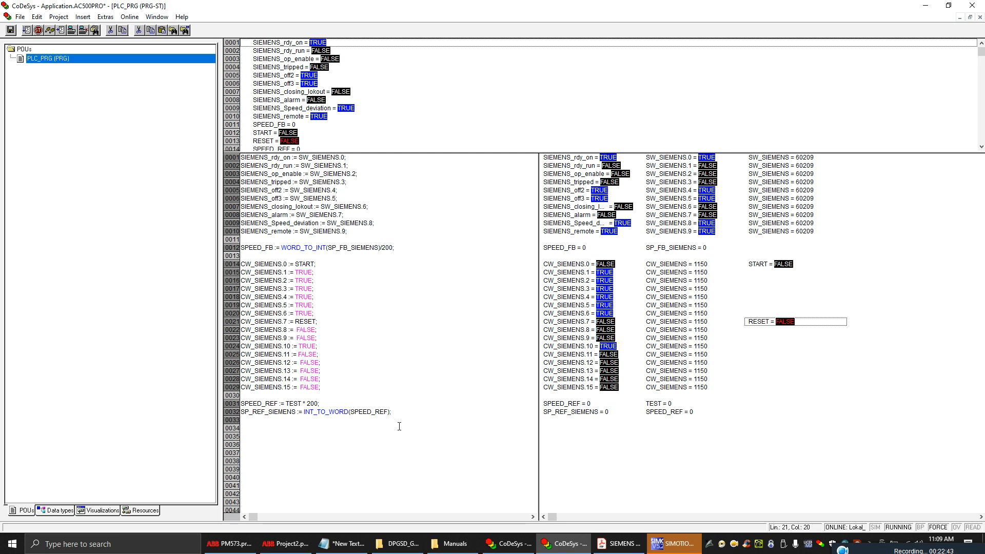
Force the speed setpoint variable TEST to 50.
double_click(654, 405)
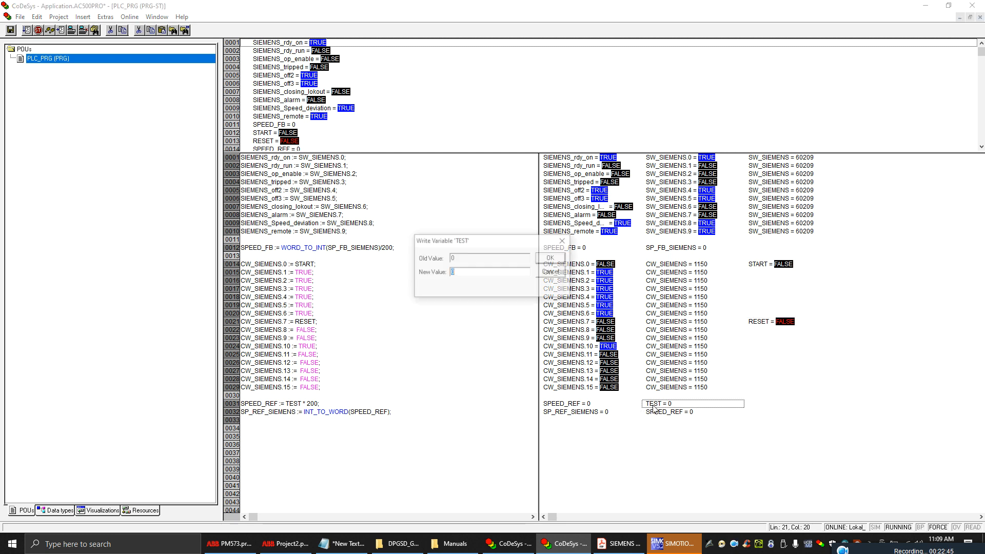
text(50)
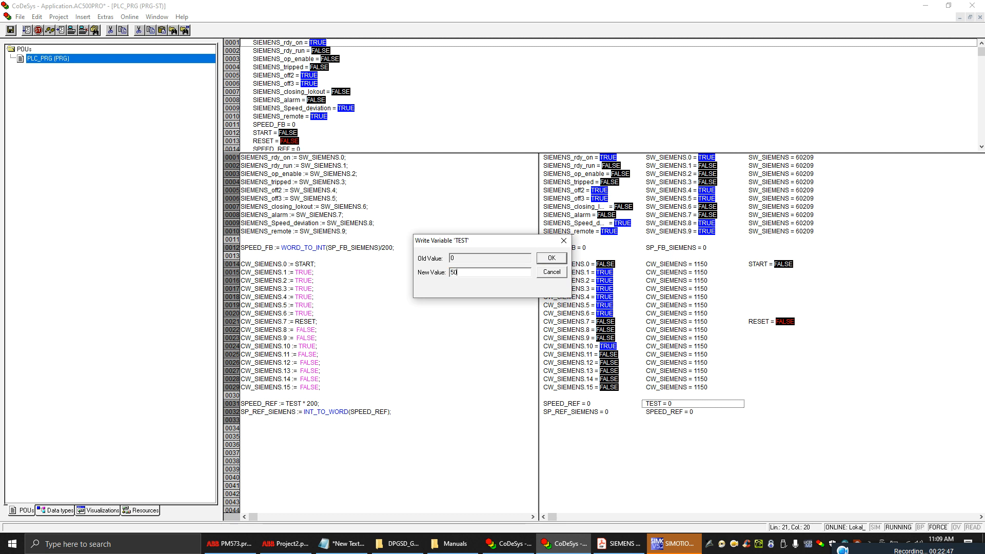
click(547, 258)
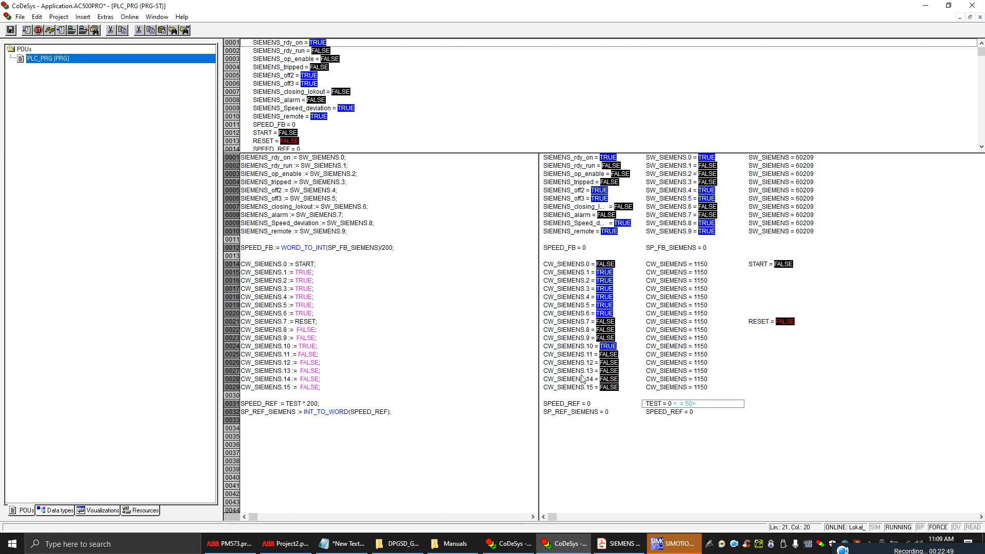
key(ctrl+F7)
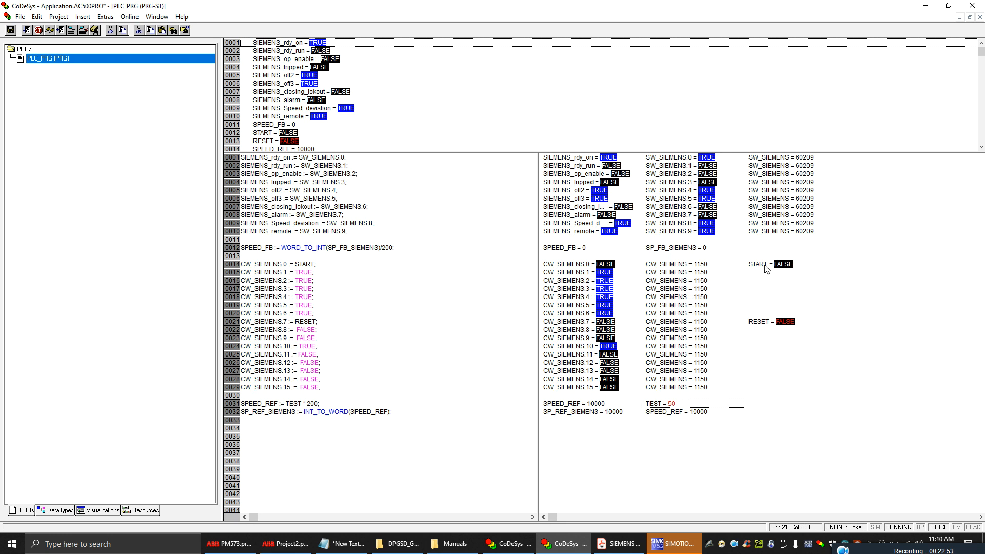
Start the drive by forcing START to TRUE.
click(564, 251)
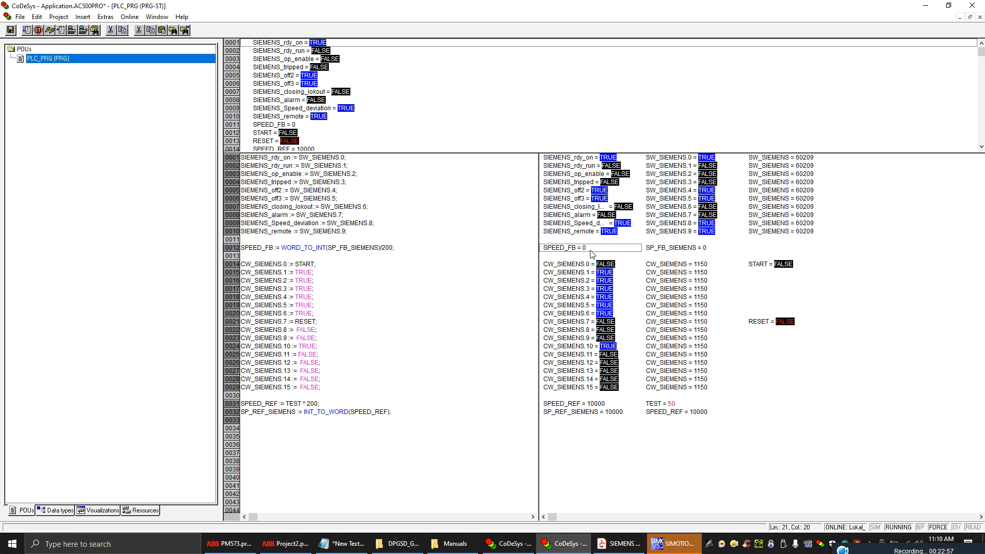
double_click(762, 266)
key(ctrl+F7)
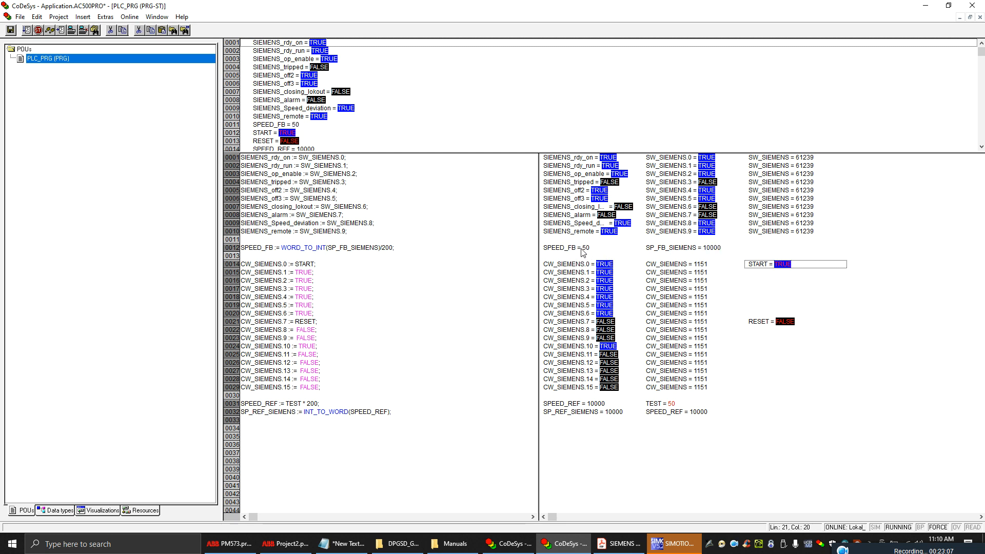
Raise the running drive's speed setpoint by forcing TEST to 80.
double_click(665, 405)
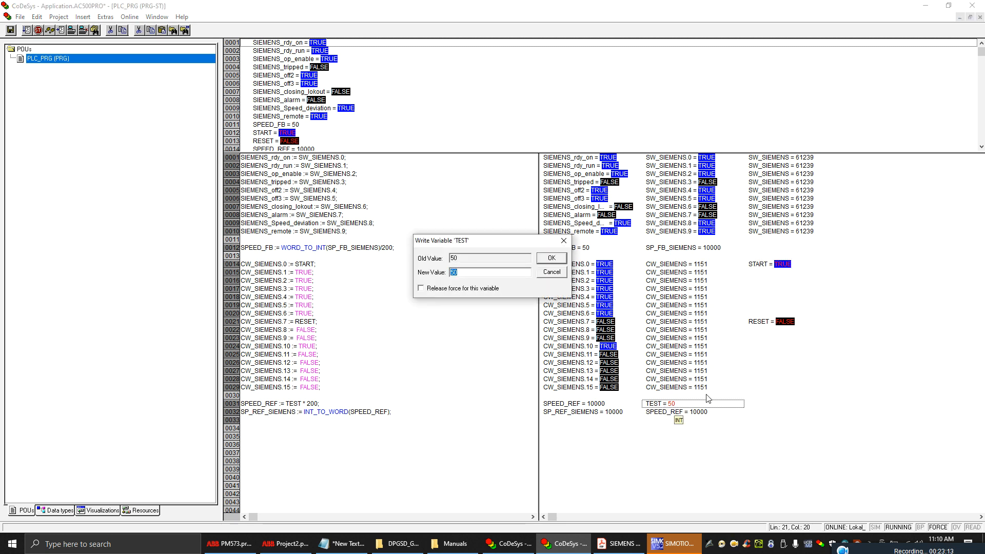
text(80)
click(561, 259)
key(ctrl+F7)
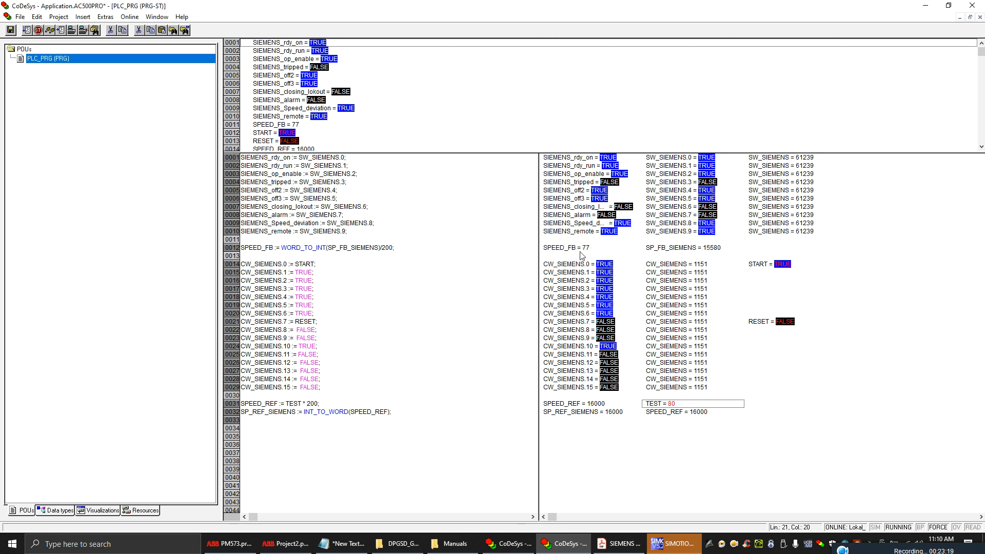
Reverse the drive by forcing TEST to -50, and stop it by forcing START to FALSE.
double_click(683, 404)
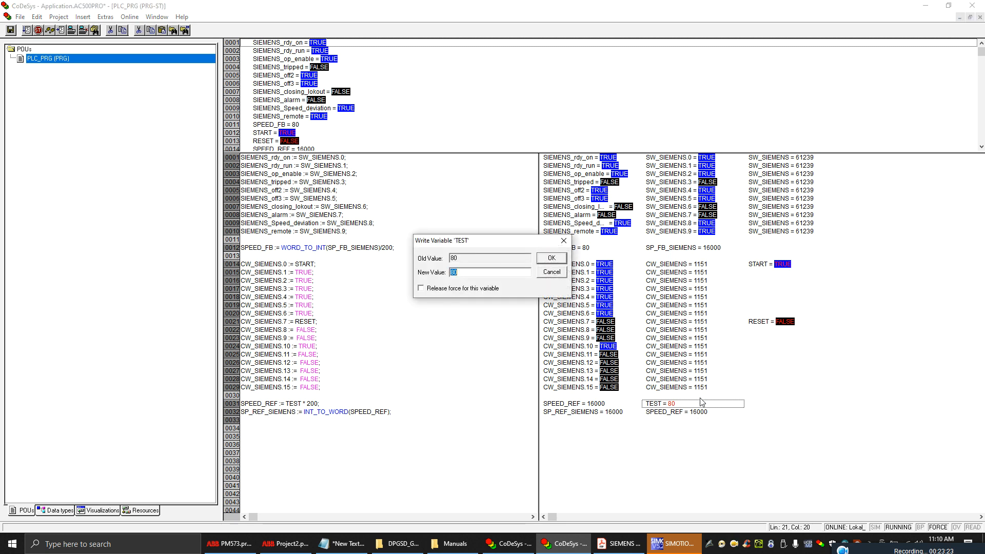
text(-50)
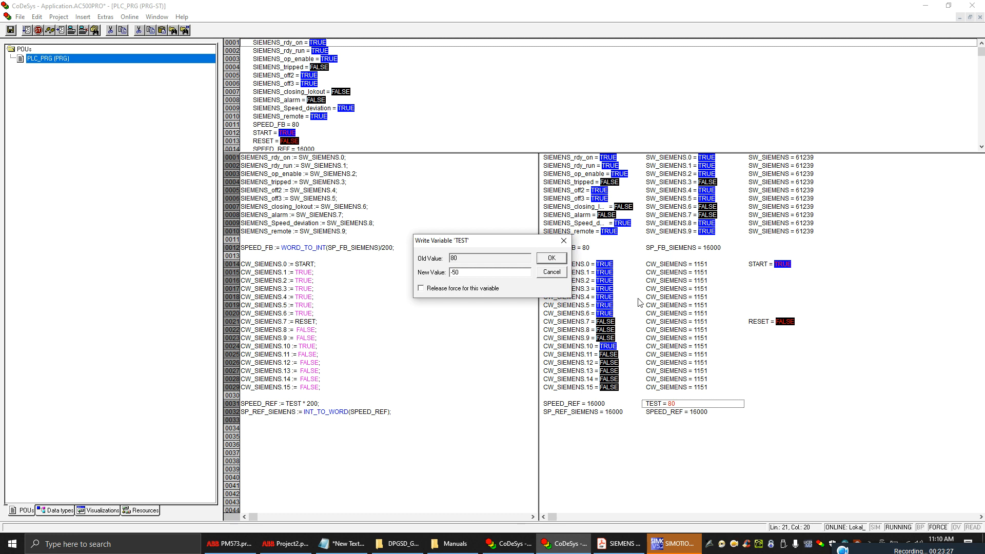
click(558, 261)
key(ctrl+F7)
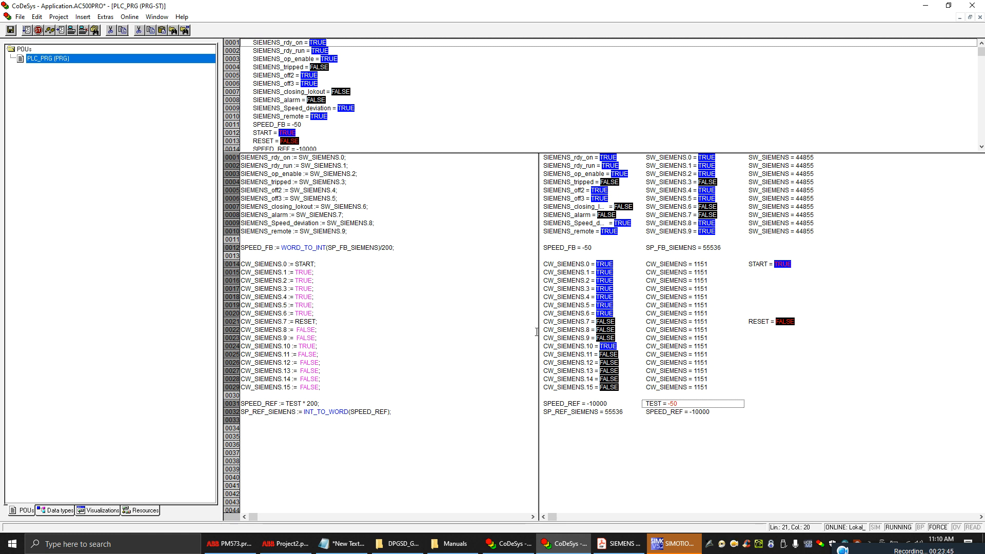
double_click(763, 266)
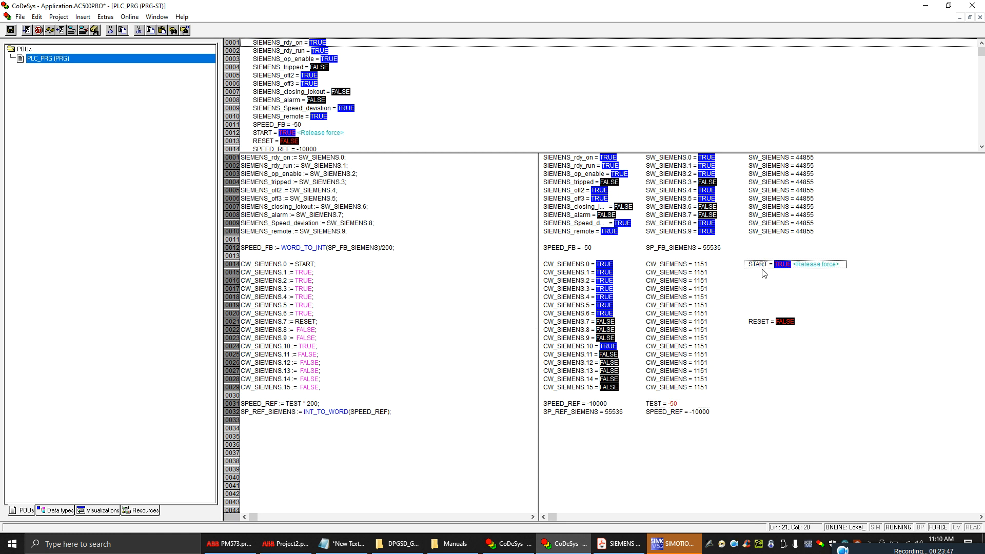
key(ctrl+F7)
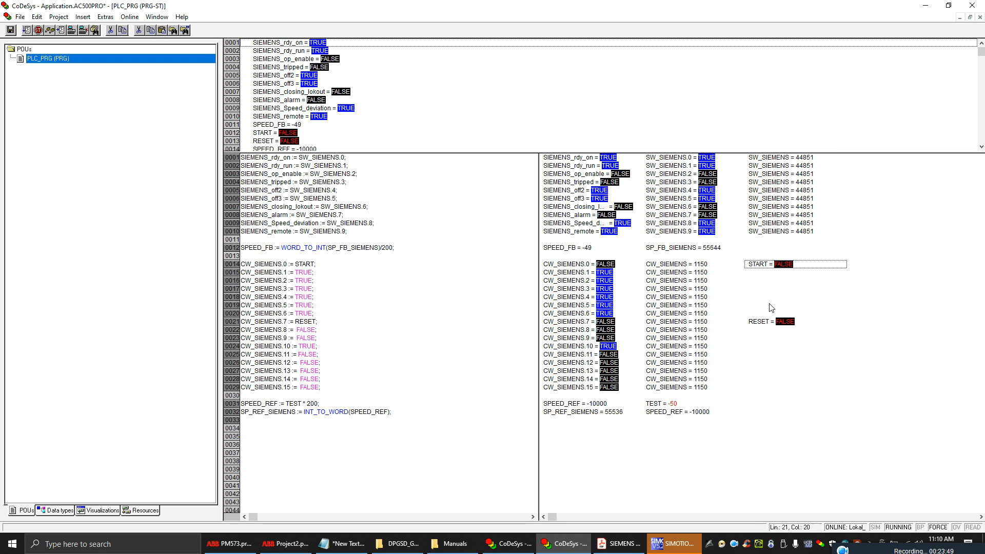